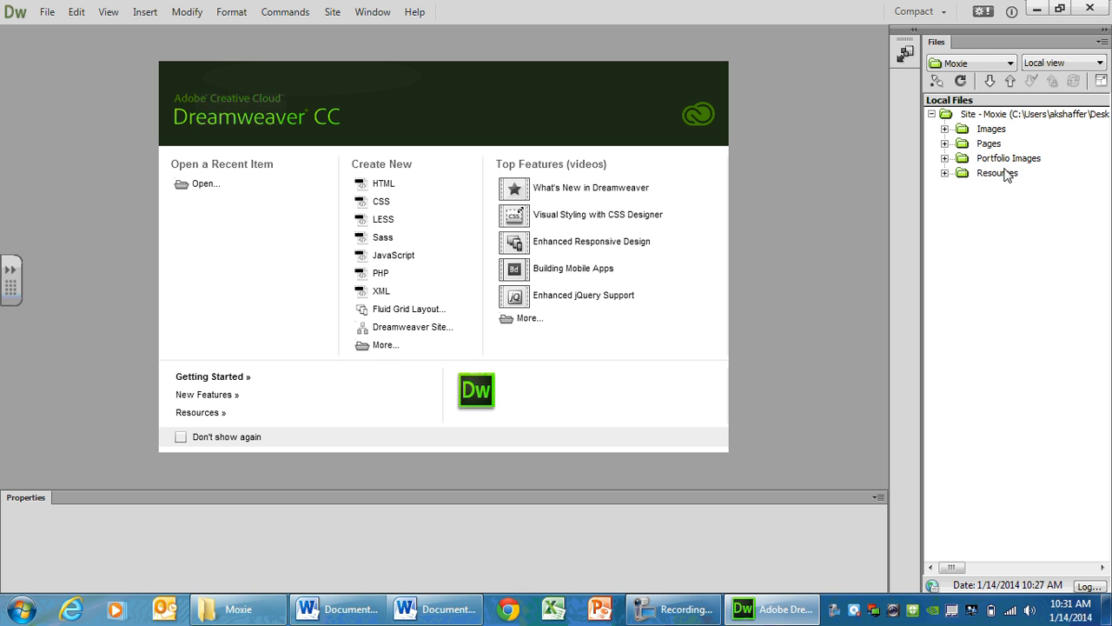
{"action": "left_click", "coordinate": [987, 133]}
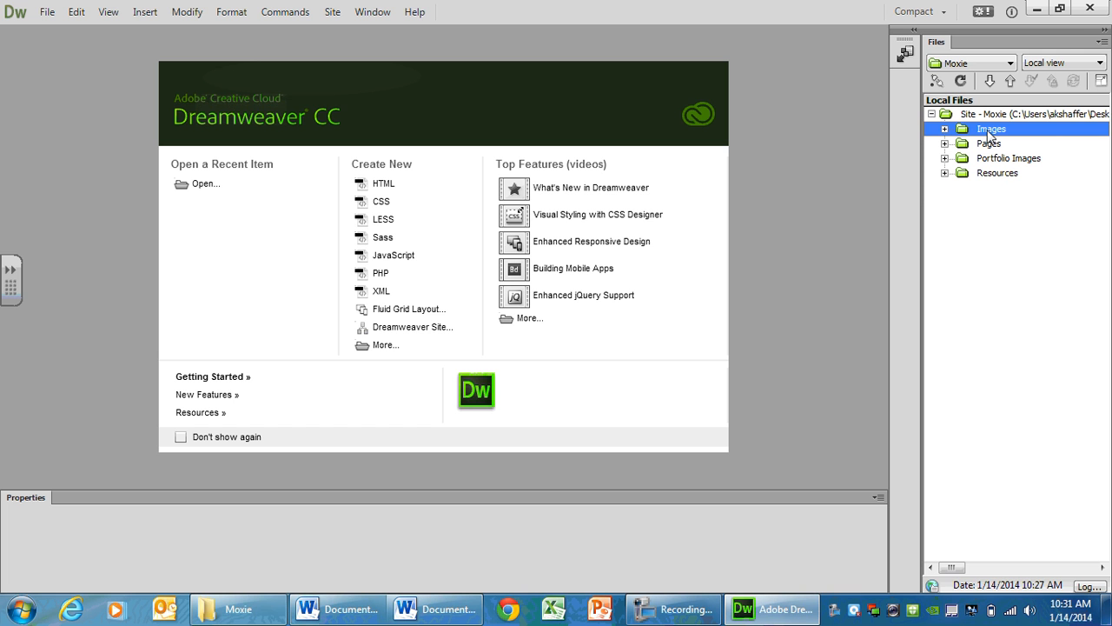
{"action": "left_click", "coordinate": [989, 132]}
{"action": "type", "text": "P"}
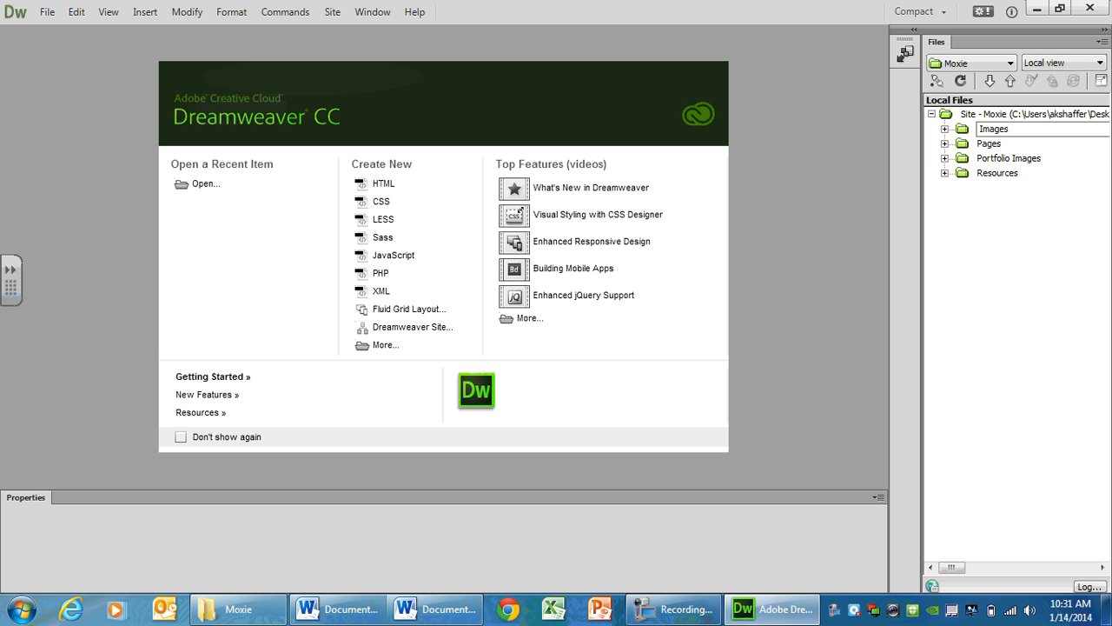
{"action": "key", "text": "Return"}
{"action": "left_click", "coordinate": [1022, 159]}
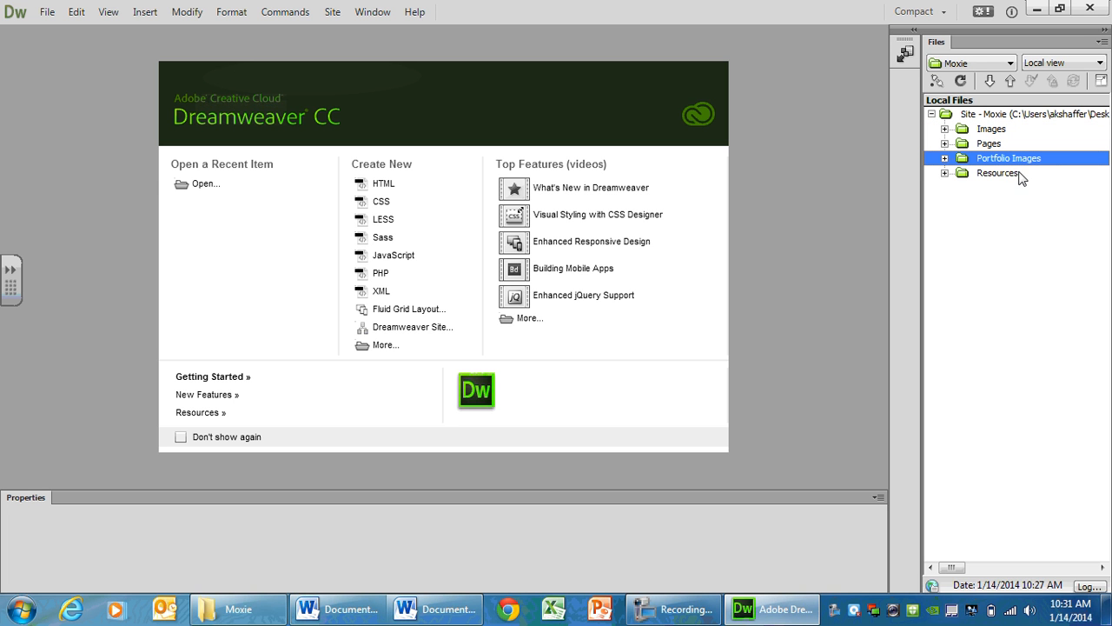
Examine the contents of the Moxie site's Images, Pages, Portfolio Images and Resources folders, one after another.
{"action": "left_click", "coordinate": [945, 128]}
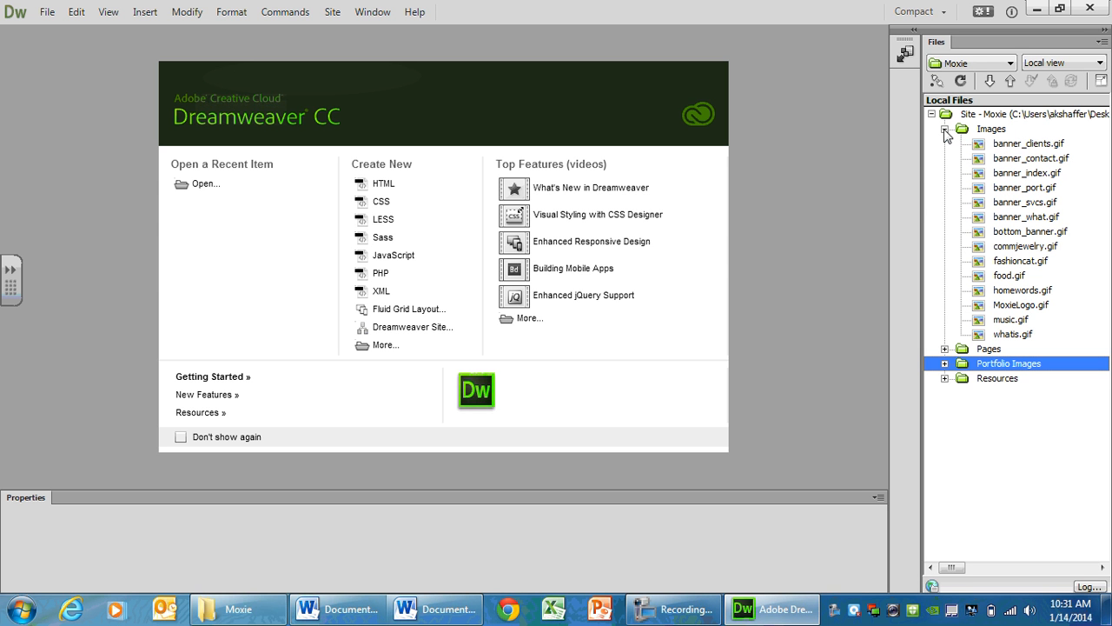
{"action": "left_click", "coordinate": [945, 129]}
{"action": "left_click", "coordinate": [945, 143]}
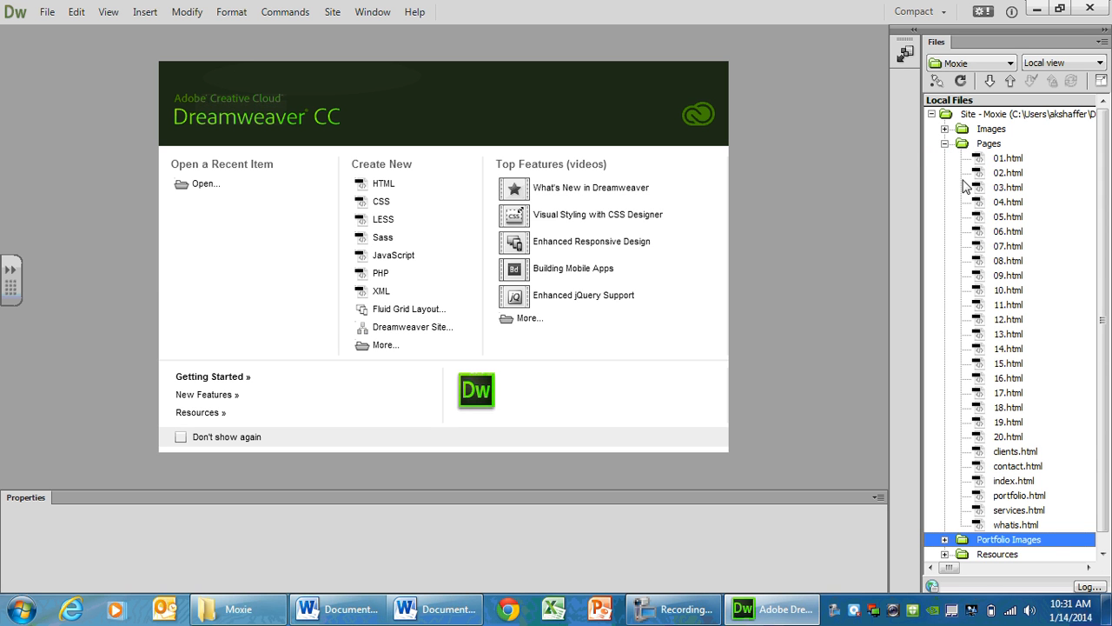
{"action": "left_click", "coordinate": [945, 144]}
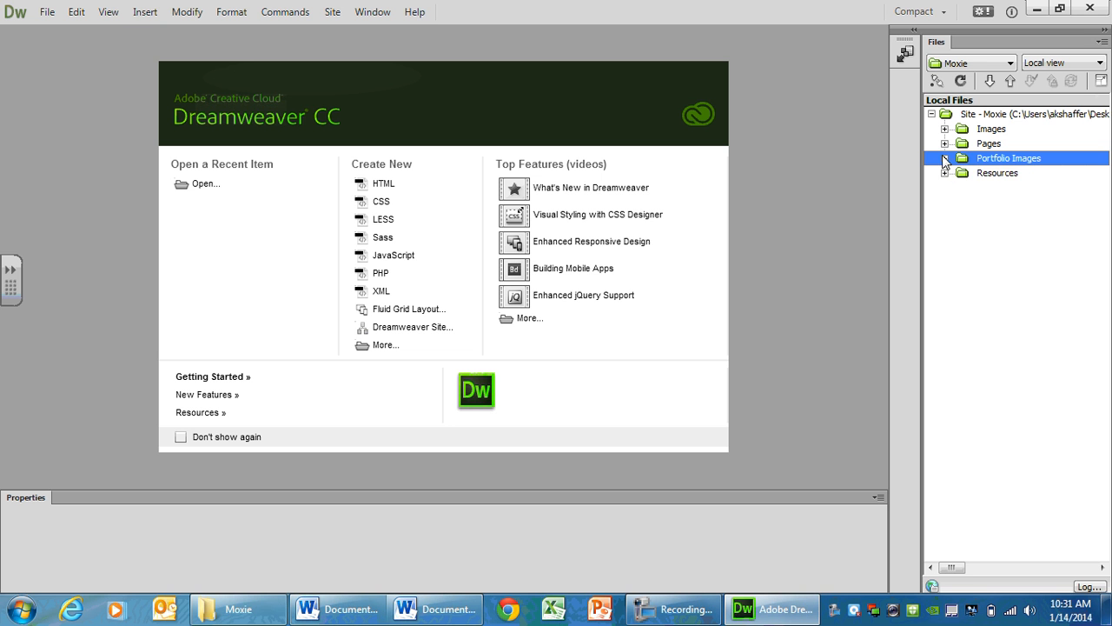
{"action": "left_click", "coordinate": [945, 158]}
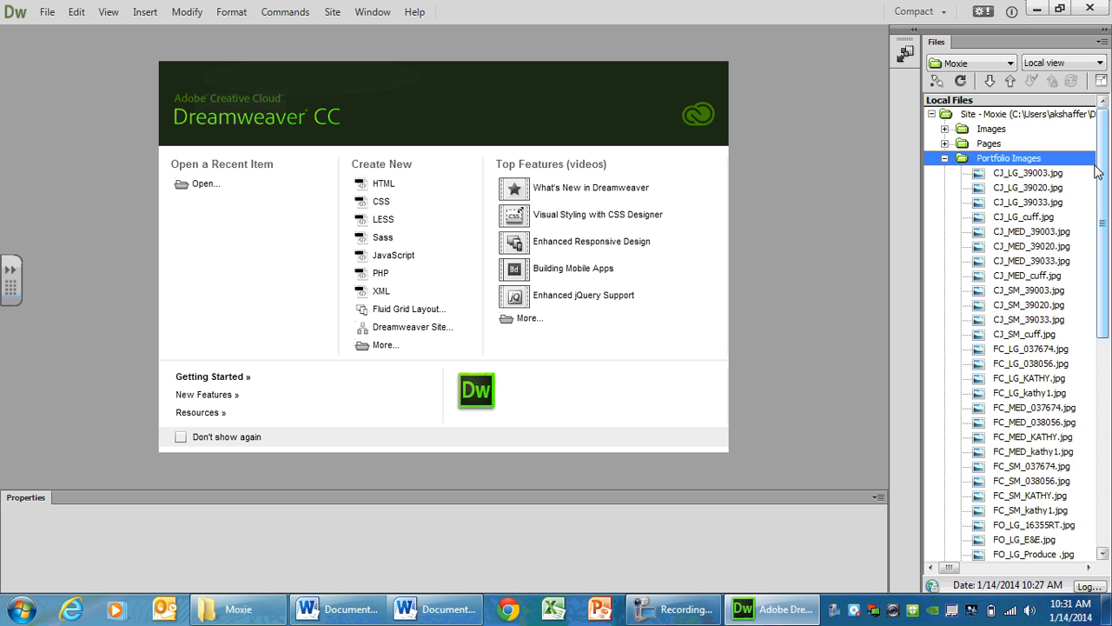
{"action": "mouse_move", "coordinate": [1097, 172]}
{"action": "left_mouse_down"}
{"action": "mouse_move", "coordinate": [1100, 339]}
{"action": "mouse_move", "coordinate": [1082, 417]}
{"action": "mouse_move", "coordinate": [1074, 369]}
{"action": "mouse_move", "coordinate": [1110, 159]}
{"action": "left_mouse_up"}
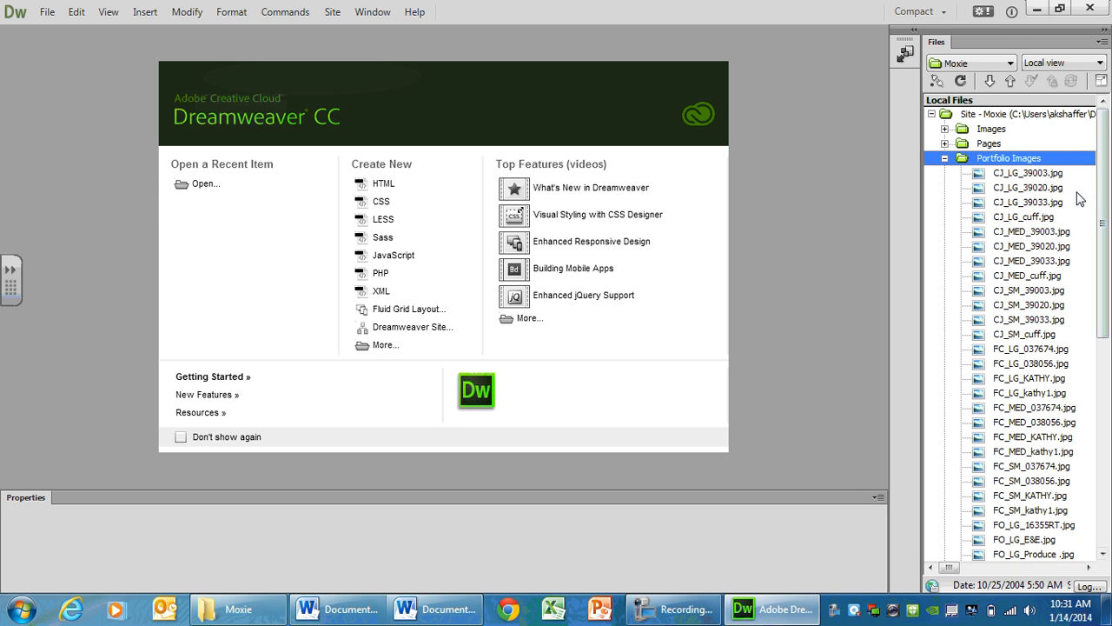
{"action": "left_click", "coordinate": [945, 159]}
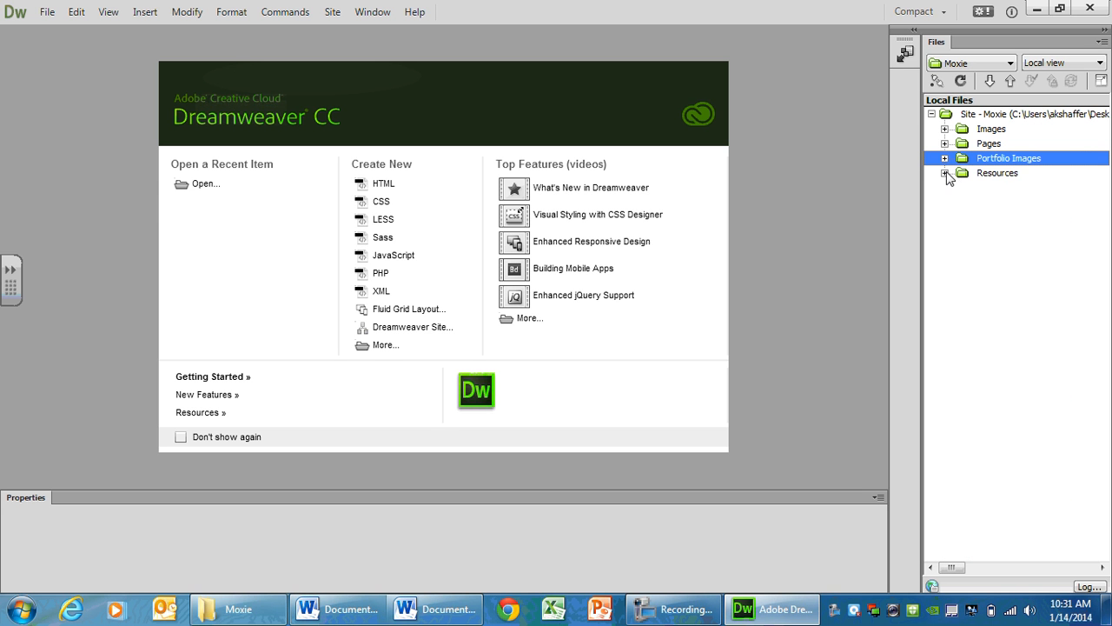
{"action": "left_click", "coordinate": [946, 173]}
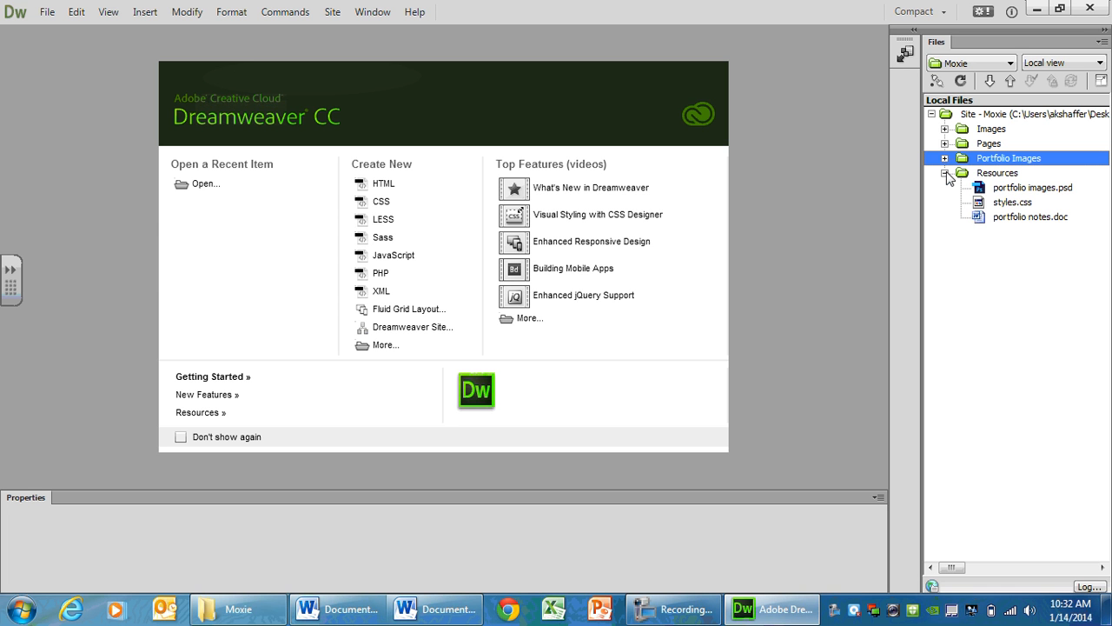
{"action": "left_click", "coordinate": [946, 174]}
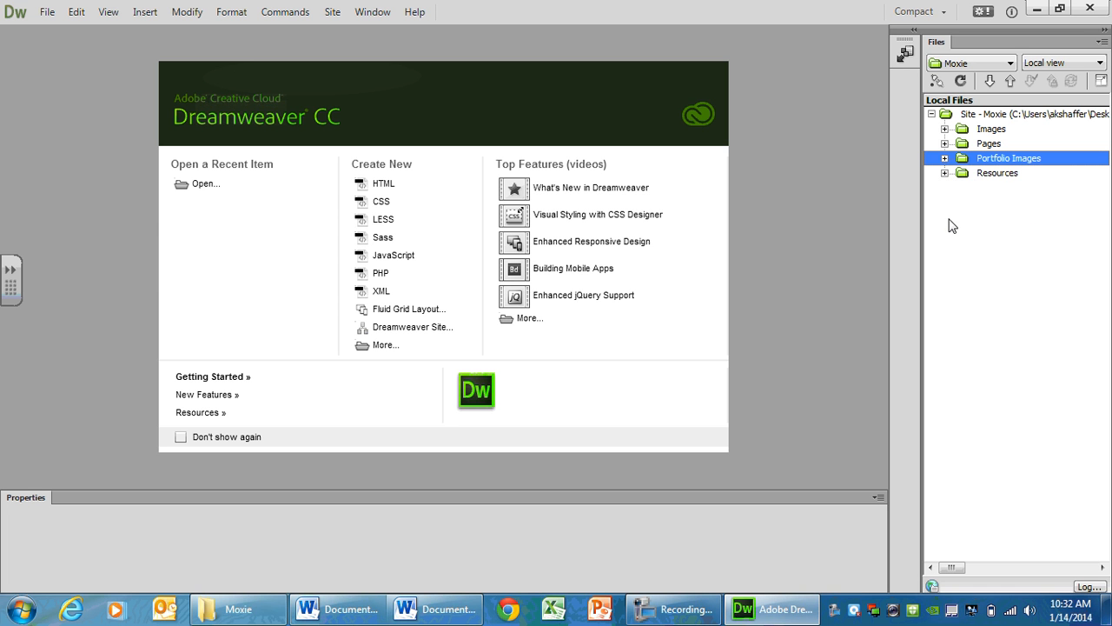
Expand the Portfolio Images folder and open portfolio.html from the Pages folder.
{"action": "left_click", "coordinate": [945, 158]}
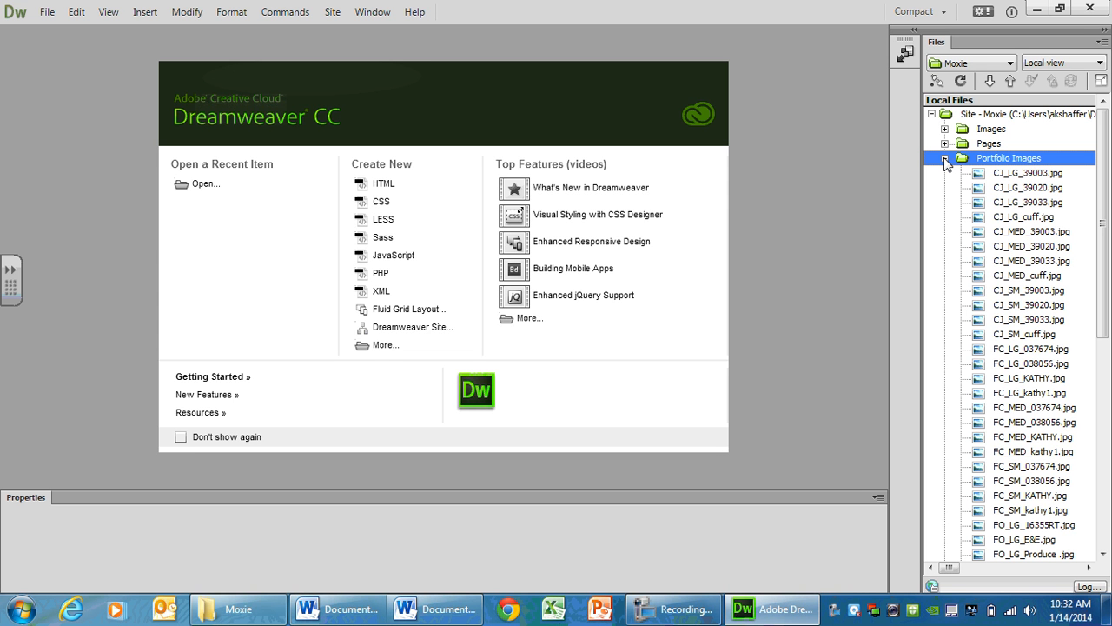
{"action": "left_click", "coordinate": [945, 144]}
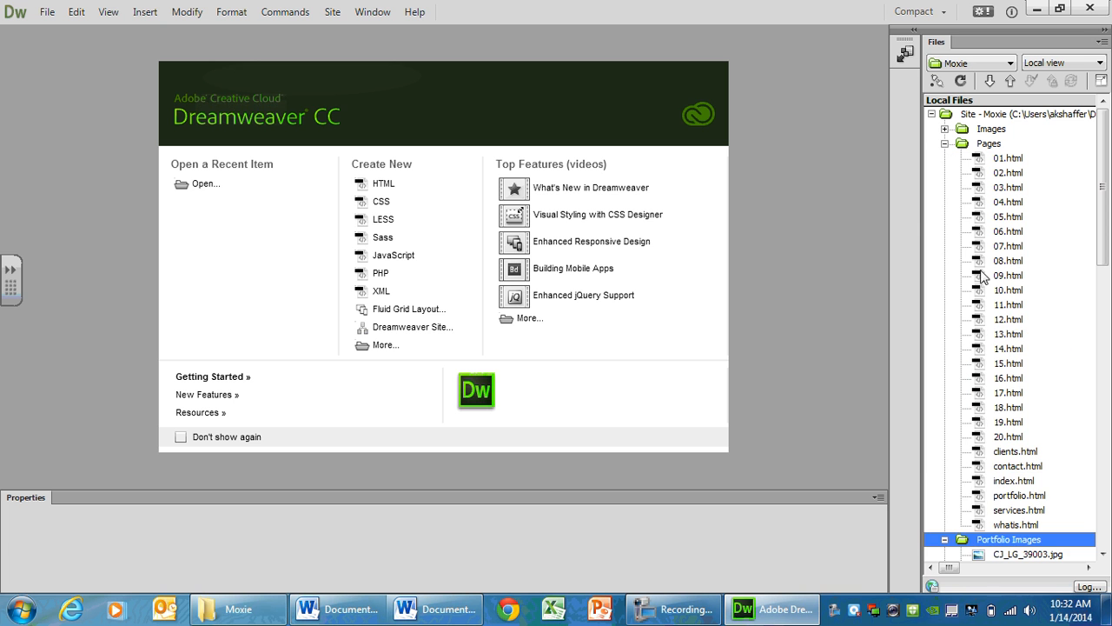
{"action": "left_click", "coordinate": [1007, 495]}
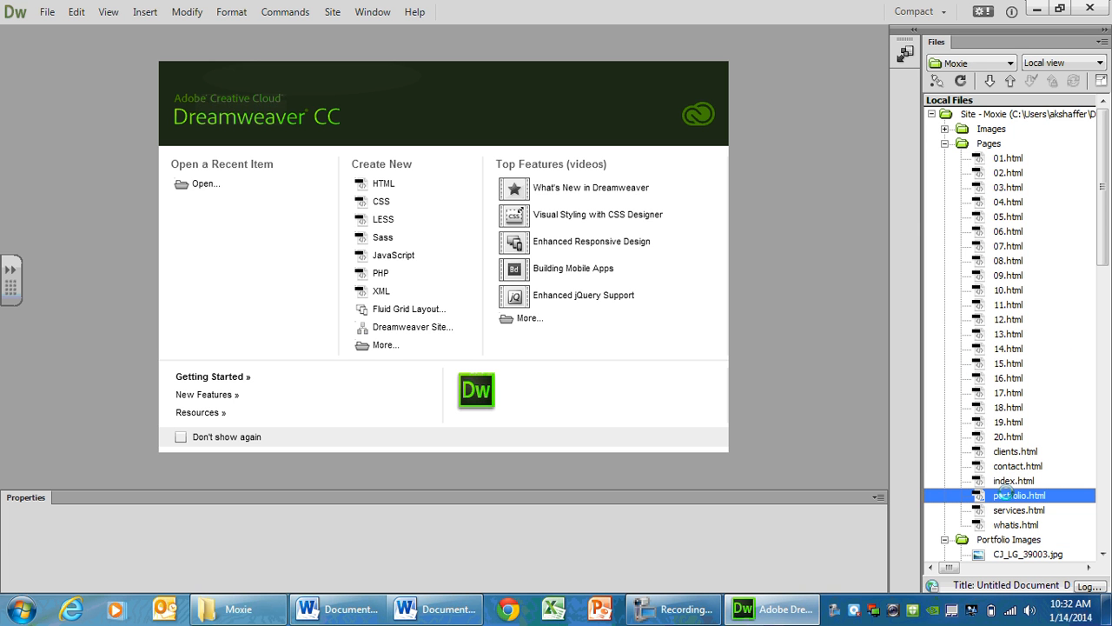
{"action": "double_click", "coordinate": [1007, 494]}
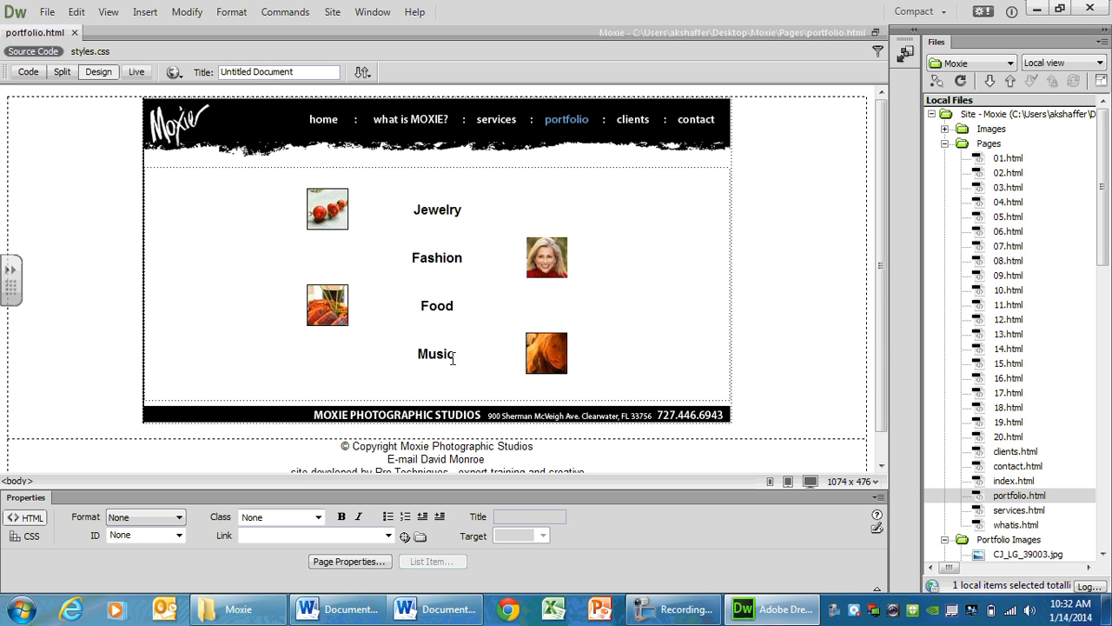
Collapse the Pages folder and create a folder named Jewelry inside Portfolio Images.
{"action": "left_click", "coordinate": [947, 150]}
{"action": "left_click", "coordinate": [945, 144]}
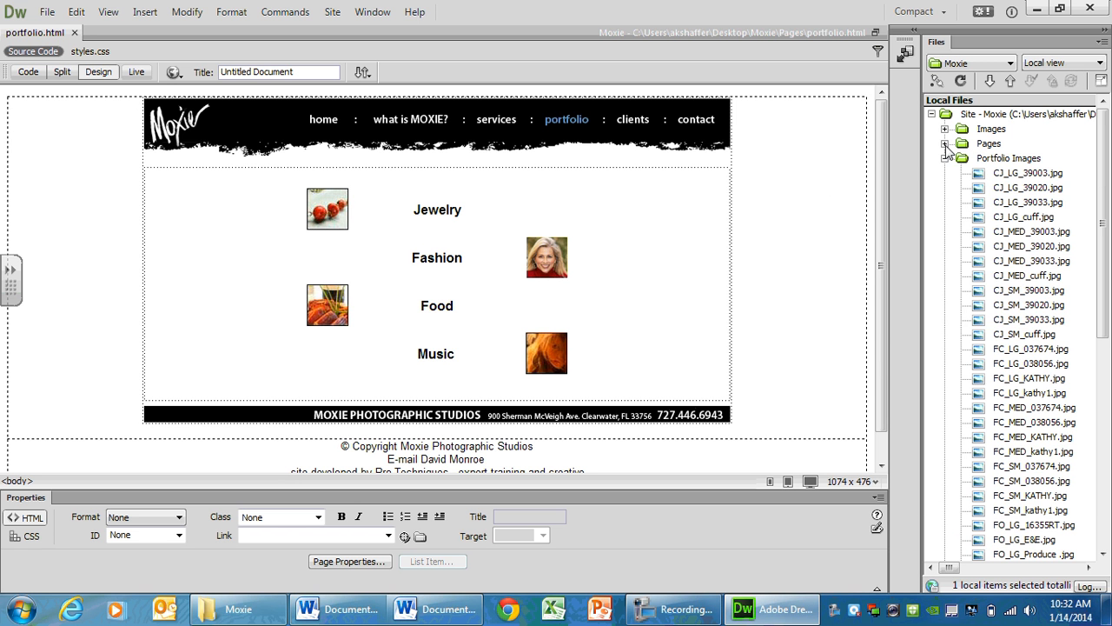
{"action": "left_click", "coordinate": [1004, 159]}
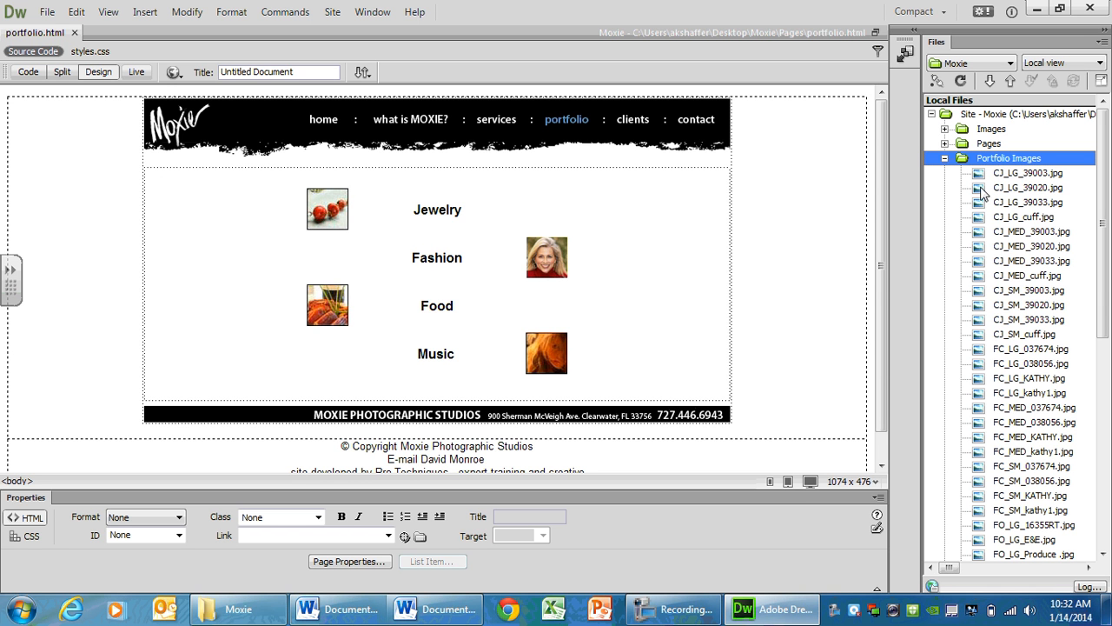
{"action": "right_click", "coordinate": [951, 215]}
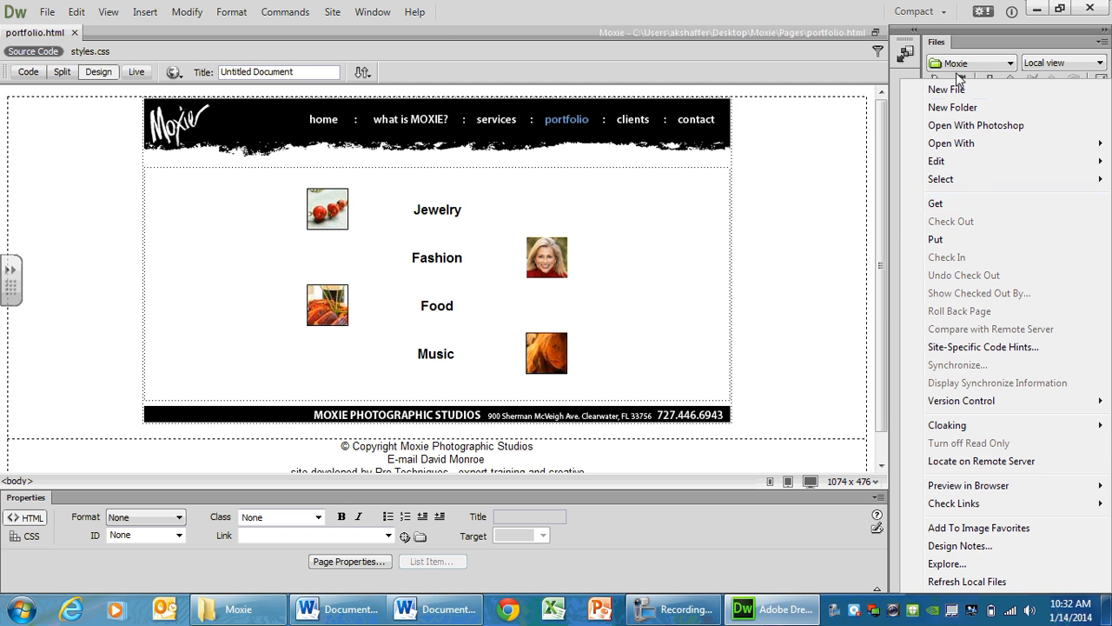
{"action": "left_click", "coordinate": [960, 106]}
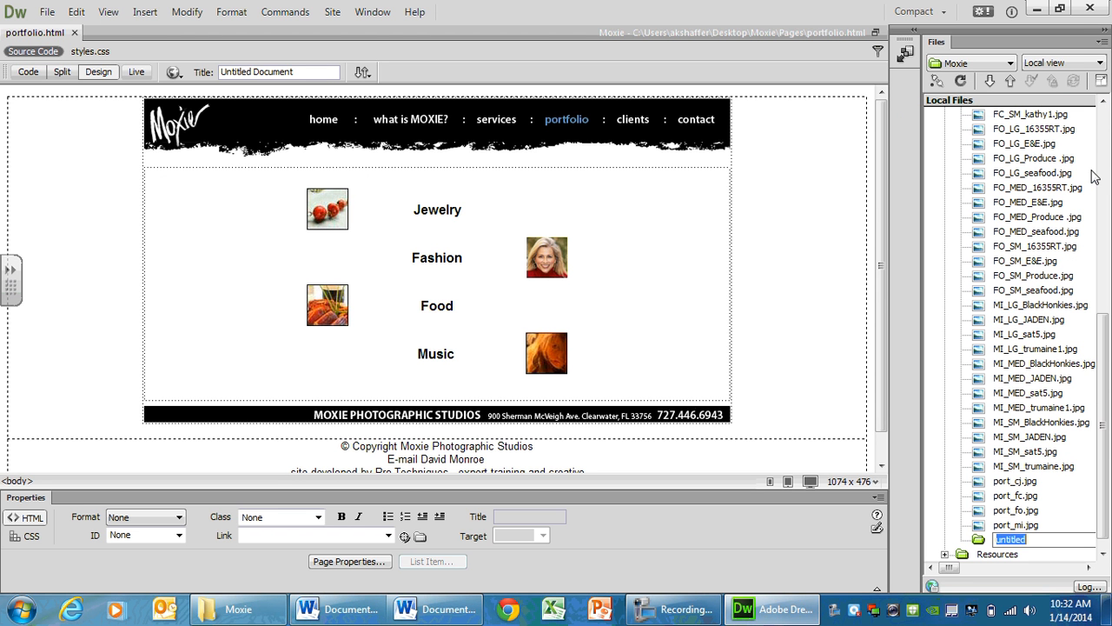
{"action": "type", "text": "Jewelry"}
{"action": "key", "text": "Return"}
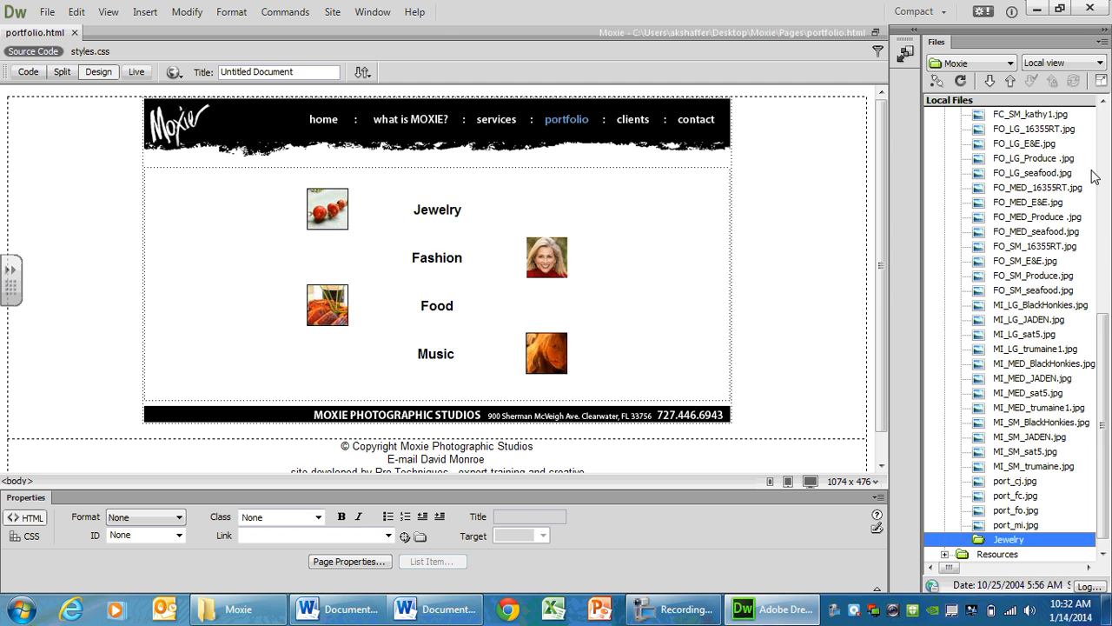
Create a folder named Fashion inside Portfolio Images, alongside the Jewelry folder.
{"action": "right_click", "coordinate": [950, 326]}
{"action": "left_click", "coordinate": [953, 107]}
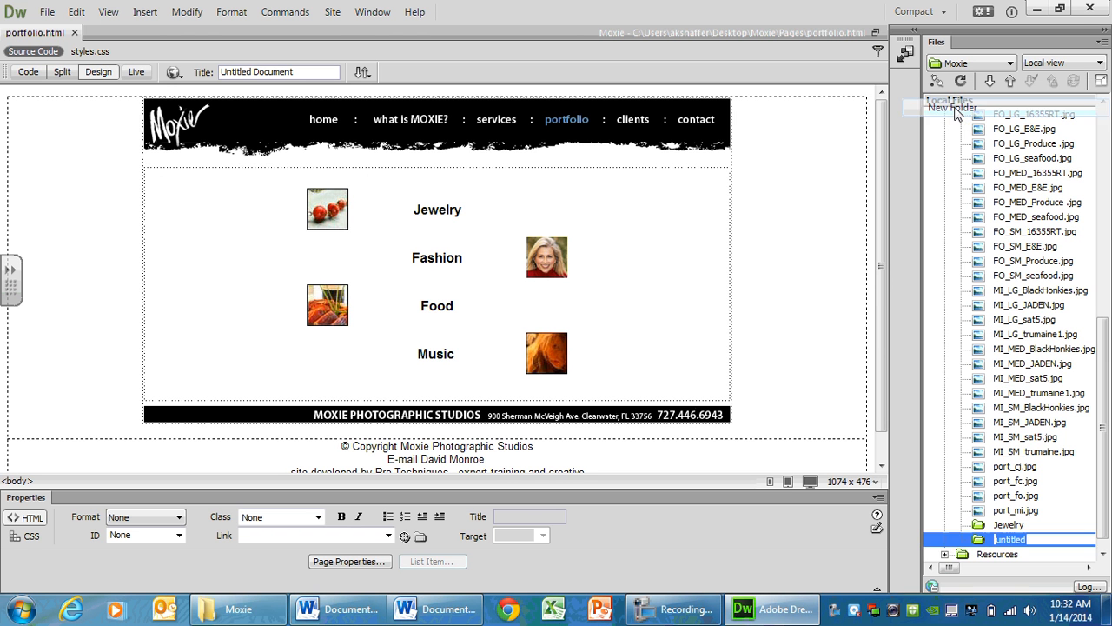
{"action": "type", "text": "Fashi"}
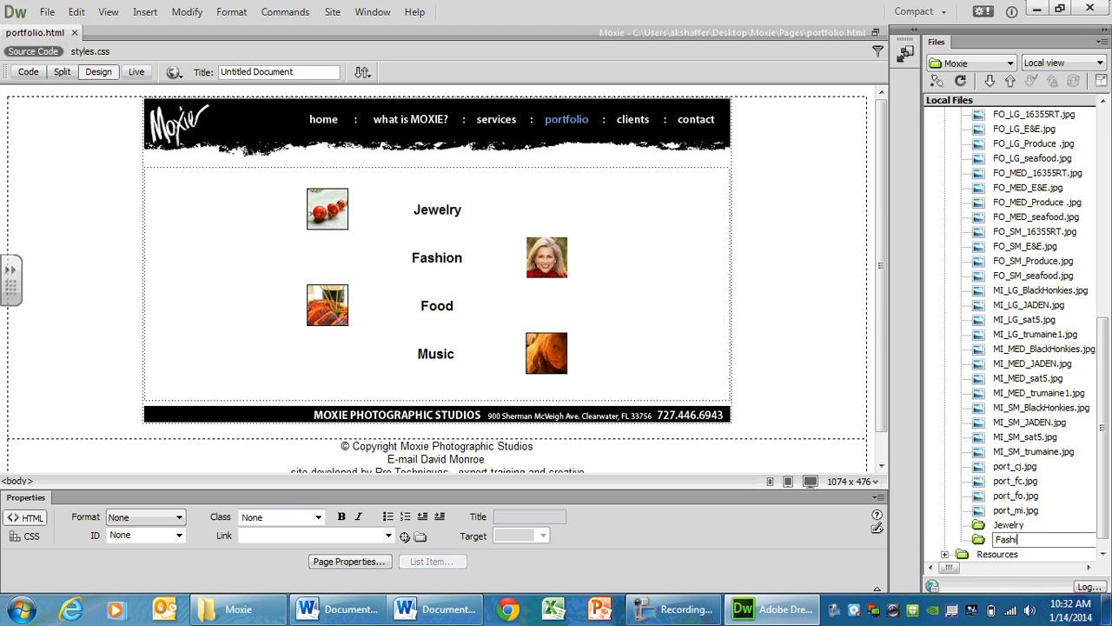
{"action": "type", "text": "on"}
{"action": "key", "text": "Return"}
Create a folder named Food inside Portfolio Images, alongside the Fashion folder.
{"action": "right_click", "coordinate": [950, 172]}
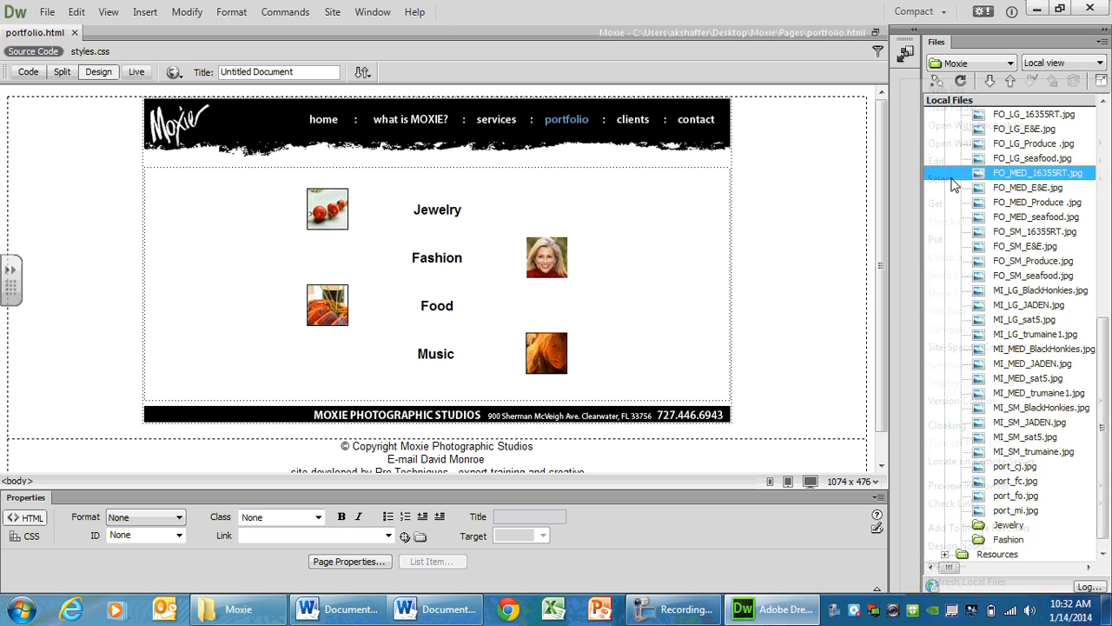
{"action": "left_click", "coordinate": [952, 107]}
{"action": "type", "text": "Fo"}
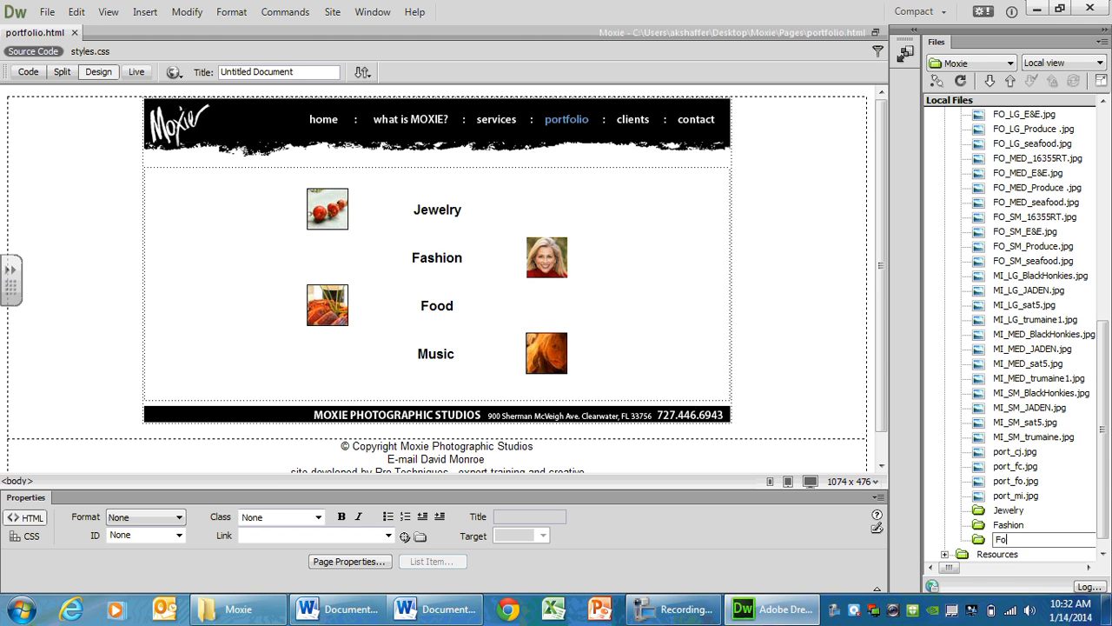
{"action": "type", "text": "od"}
{"action": "key", "text": "Return"}
Create a folder named Music inside Portfolio Images, alongside the Food folder.
{"action": "right_click", "coordinate": [953, 131]}
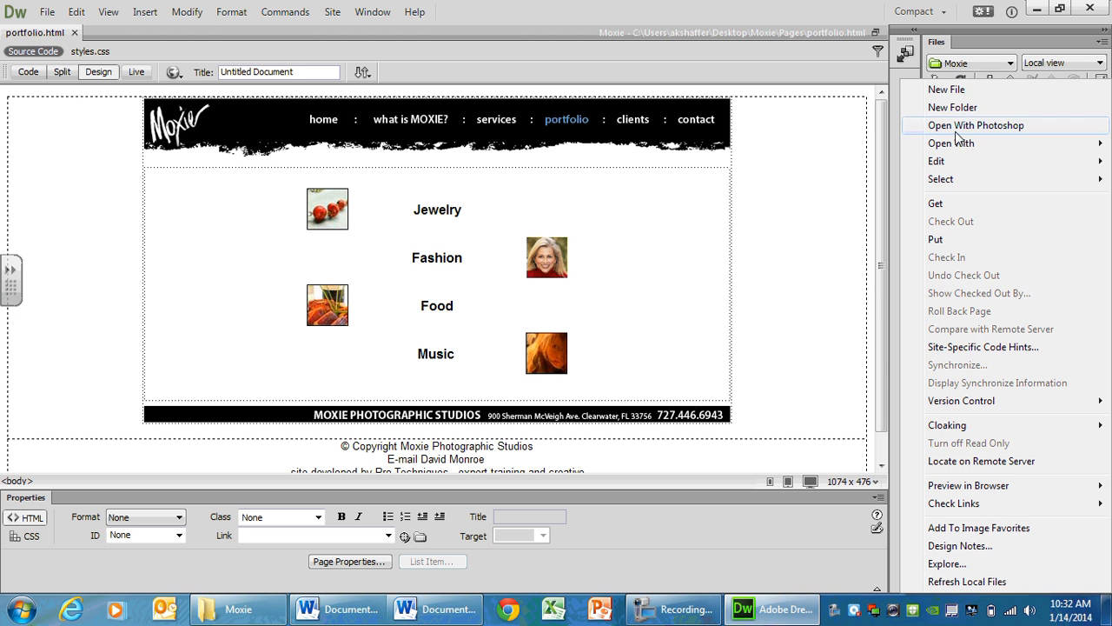
{"action": "left_click", "coordinate": [960, 109]}
{"action": "type", "text": "Music"}
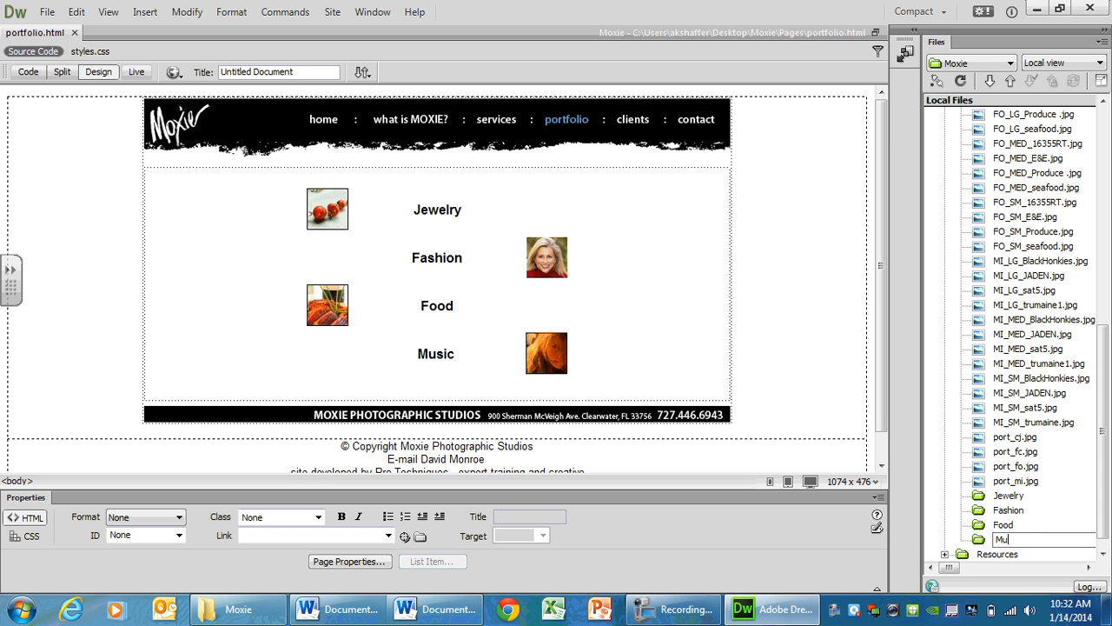
{"action": "key", "text": "Return"}
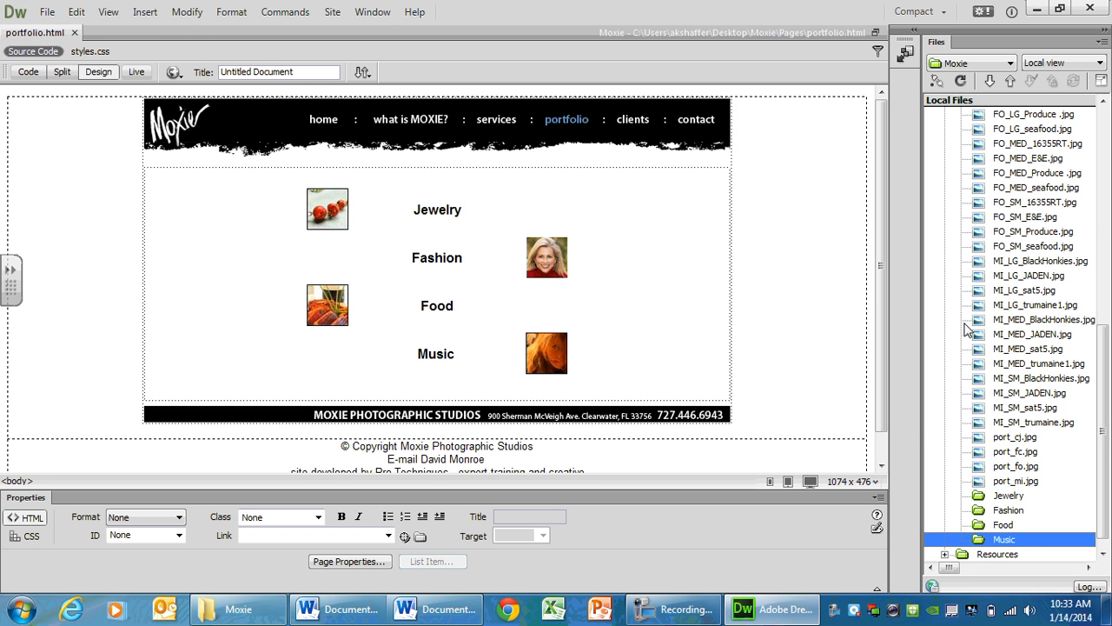
Widen the site's file list to reveal its size, type and date columns, and adjust the Local Files column width to fit the names.
{"action": "scroll", "coordinate": [1008, 348], "scroll_direction": "up", "scroll_amount": 10}
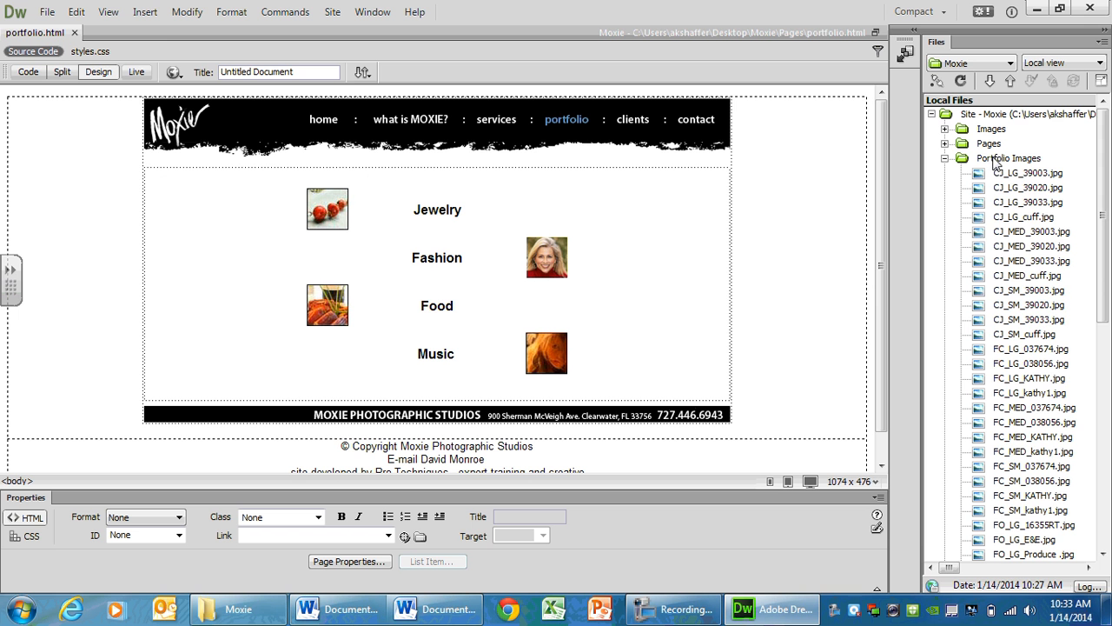
{"action": "scroll", "coordinate": [1056, 296], "scroll_direction": "down", "scroll_amount": 10}
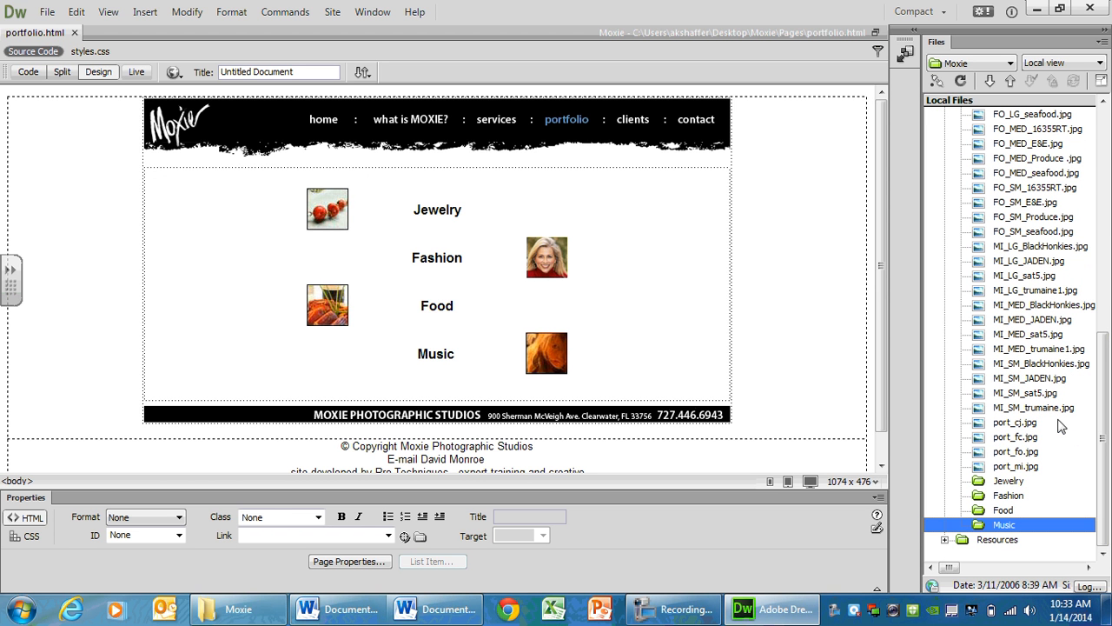
{"action": "scroll", "coordinate": [1035, 269], "scroll_direction": "up", "scroll_amount": 8}
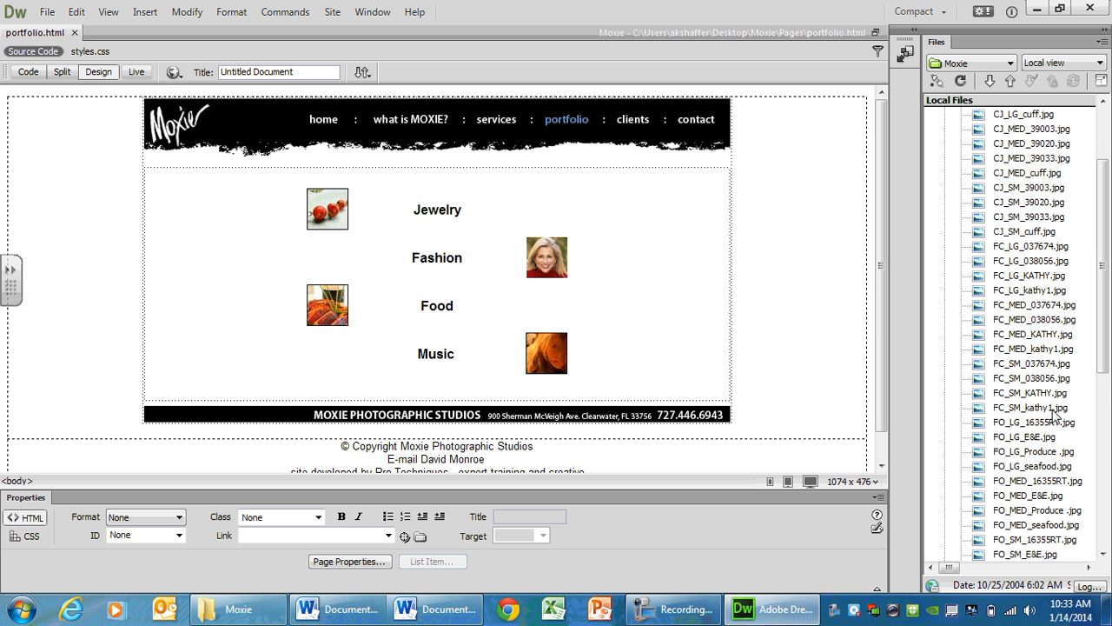
{"action": "scroll", "coordinate": [1036, 270], "scroll_direction": "up", "scroll_amount": 2}
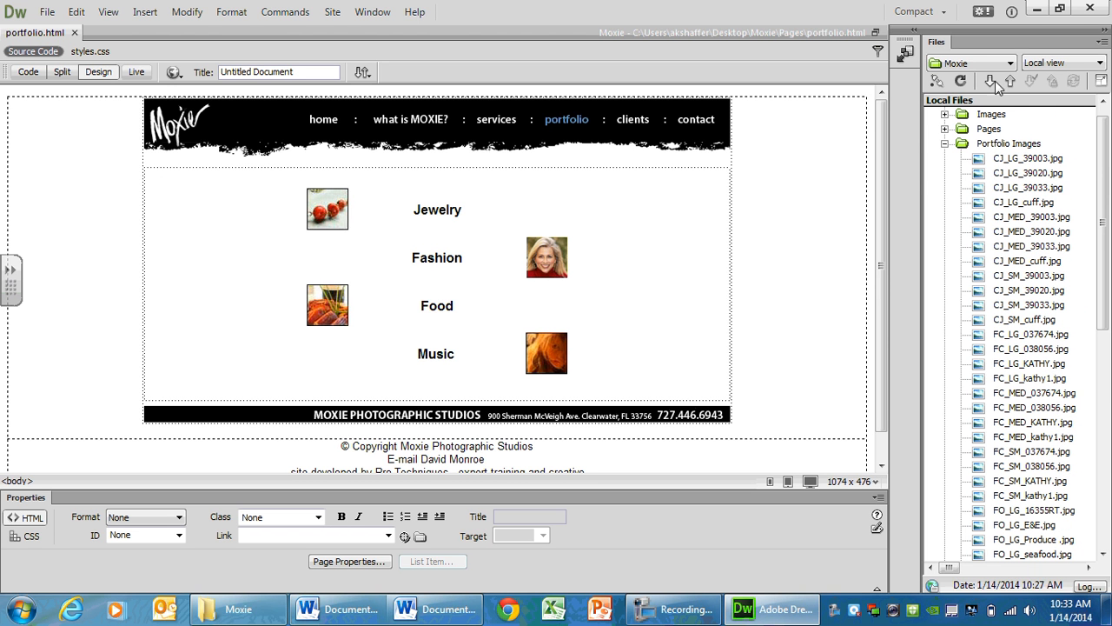
{"action": "left_click_drag", "start_coordinate": [922, 142], "coordinate": [482, 141]}
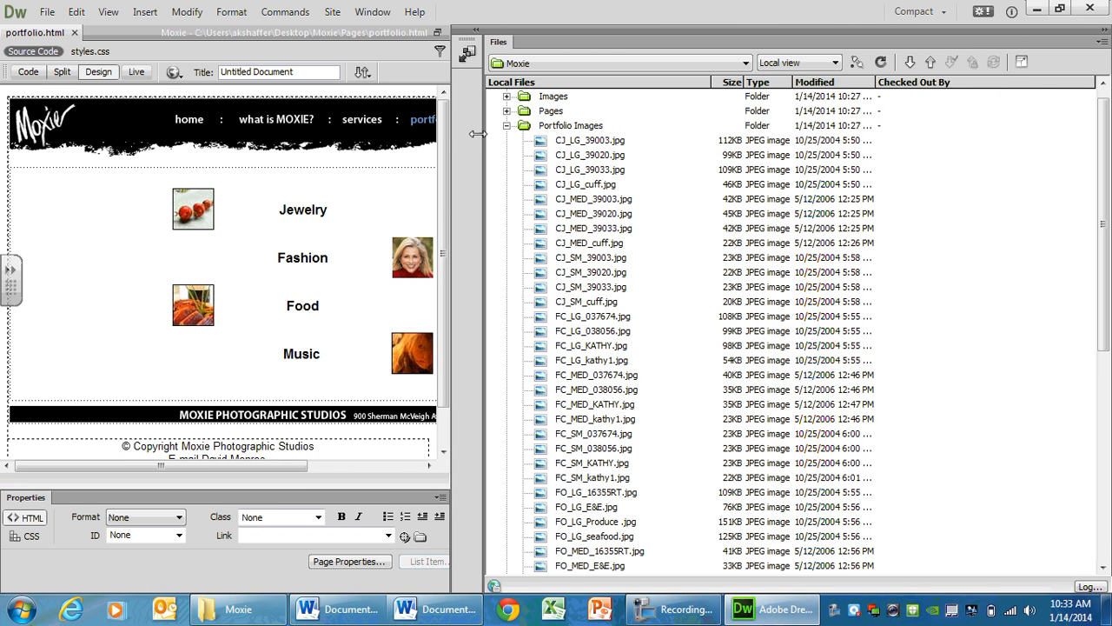
{"action": "left_click_drag", "start_coordinate": [482, 141], "coordinate": [421, 137]}
{"action": "mouse_move", "coordinate": [651, 80]}
{"action": "left_mouse_down"}
{"action": "mouse_move", "coordinate": [557, 76]}
{"action": "mouse_move", "coordinate": [565, 67]}
{"action": "mouse_move", "coordinate": [616, 82]}
{"action": "mouse_move", "coordinate": [557, 87]}
{"action": "mouse_move", "coordinate": [637, 82]}
{"action": "left_mouse_up"}
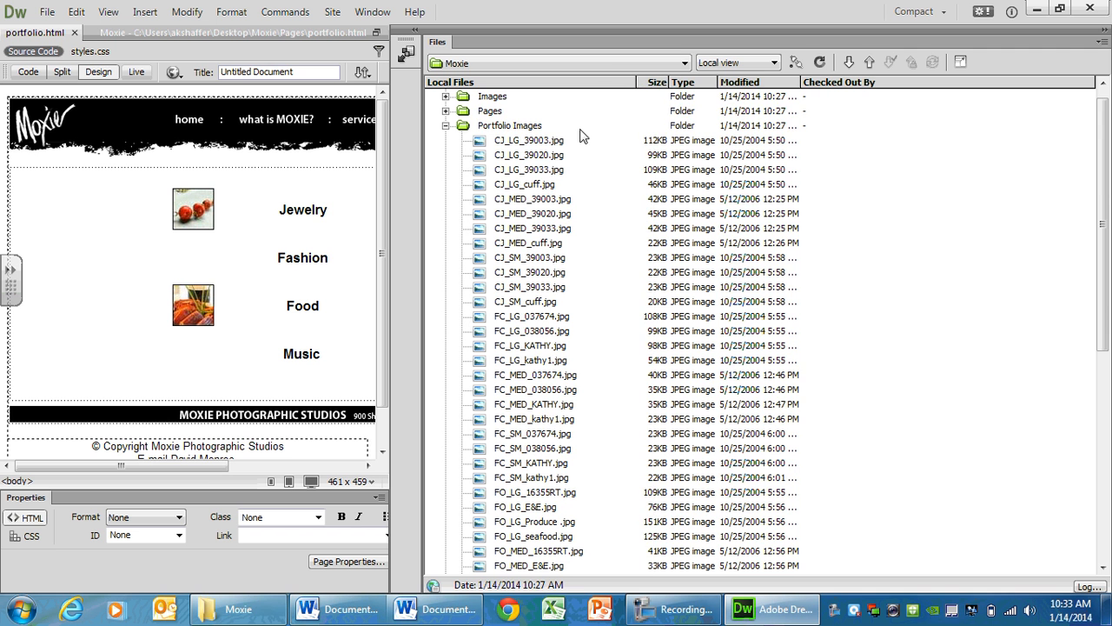
{"action": "scroll", "coordinate": [542, 207], "scroll_direction": "down", "scroll_amount": 4}
{"action": "scroll", "coordinate": [542, 207], "scroll_direction": "up", "scroll_amount": 5}
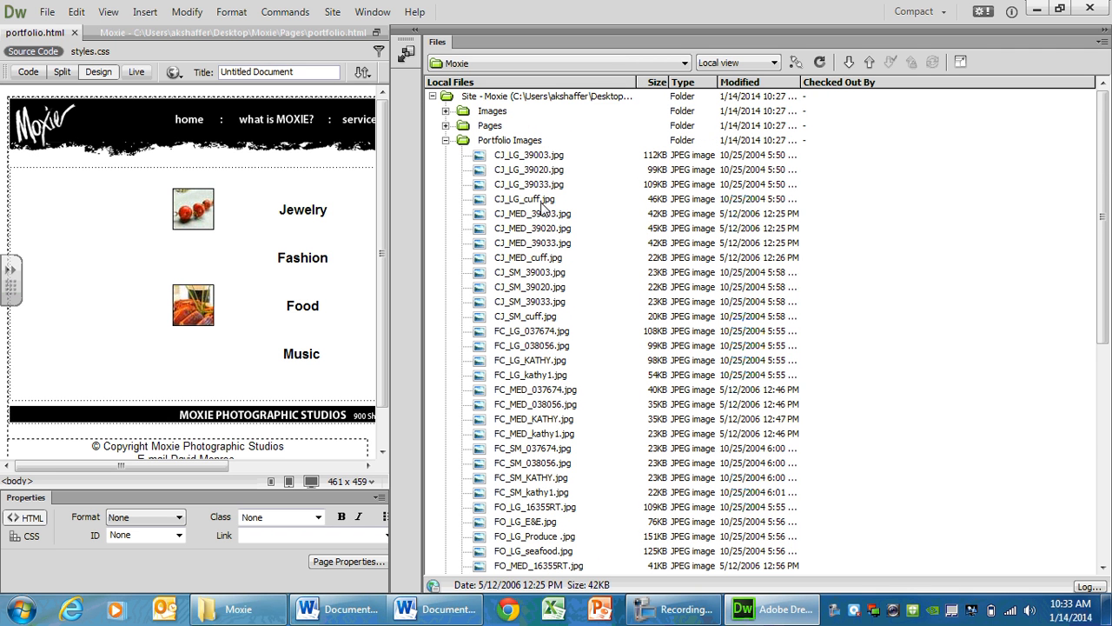
{"action": "left_click_drag", "start_coordinate": [636, 82], "coordinate": [666, 84]}
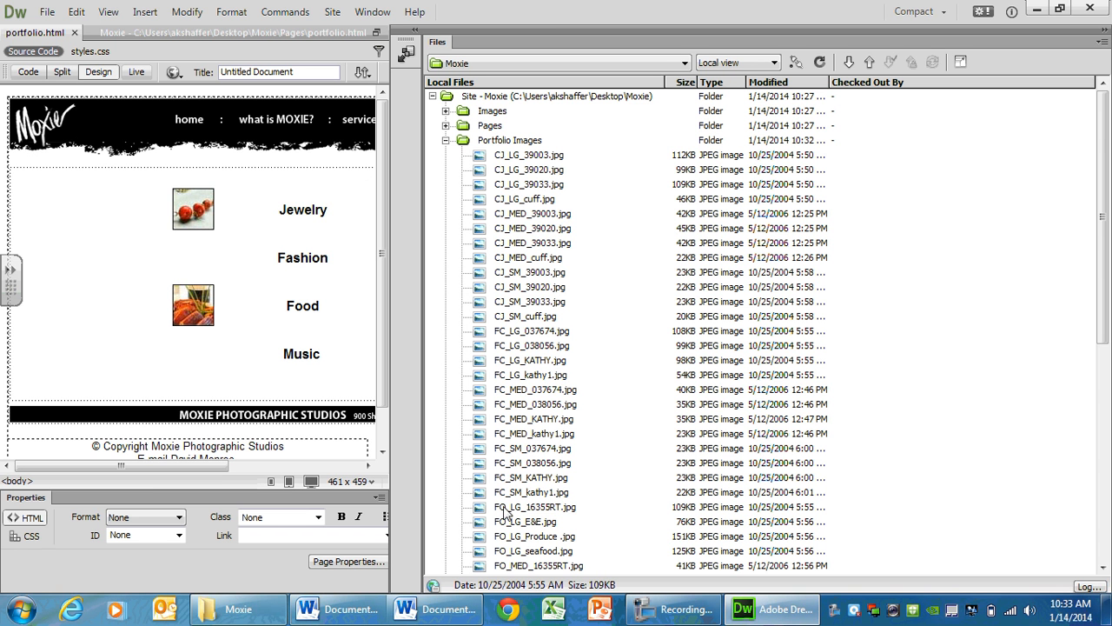
Move all the CJ_ images from Portfolio Images into the Jewelry folder, update the affected page links, and collapse the folder.
{"action": "scroll", "coordinate": [539, 409], "scroll_direction": "down", "scroll_amount": 8}
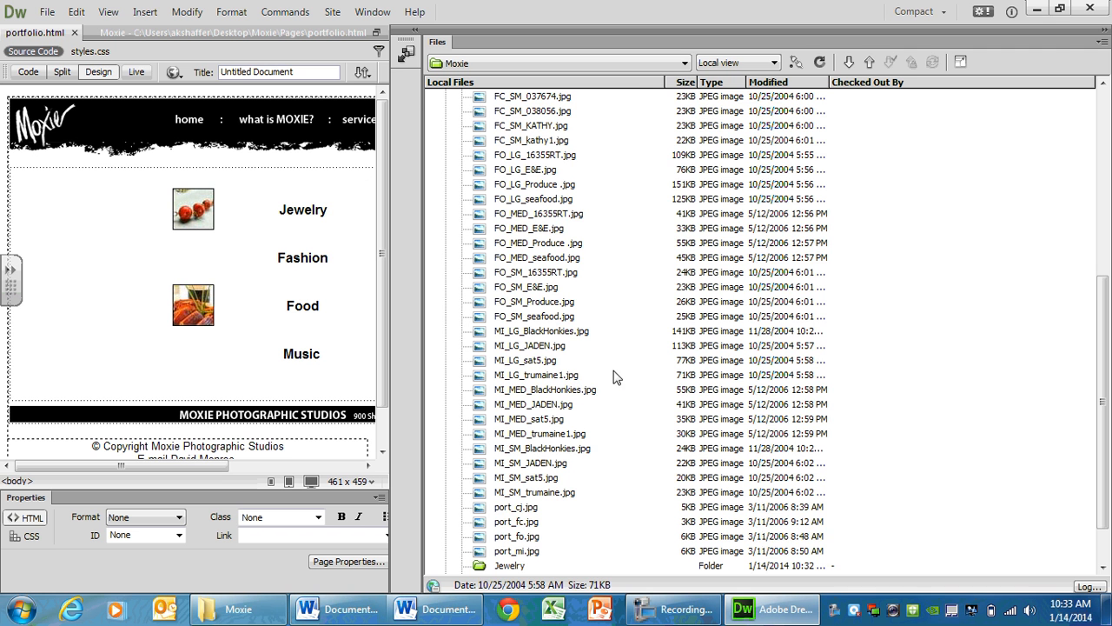
{"action": "scroll", "coordinate": [599, 382], "scroll_direction": "up", "scroll_amount": 8}
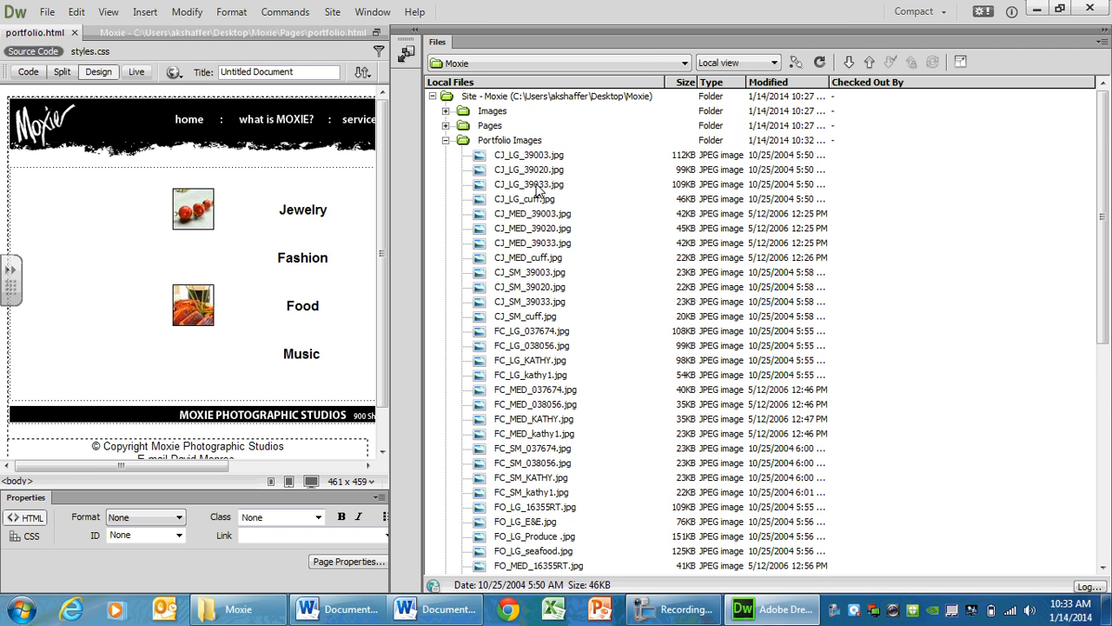
{"action": "left_click", "coordinate": [512, 156]}
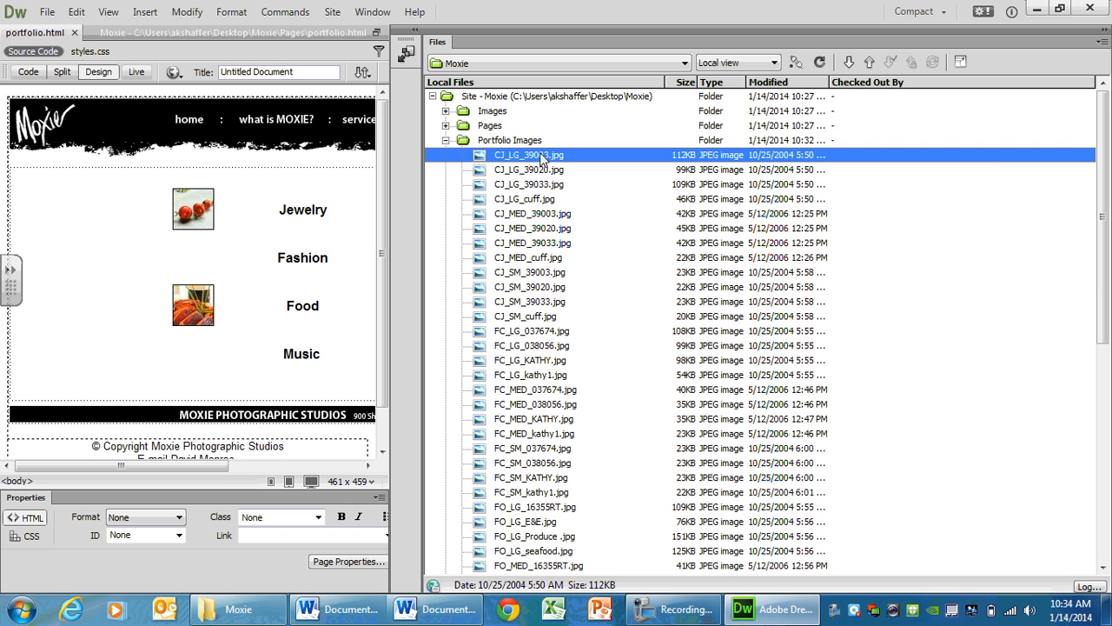
{"action": "left_click", "coordinate": [531, 316], "text": "shift"}
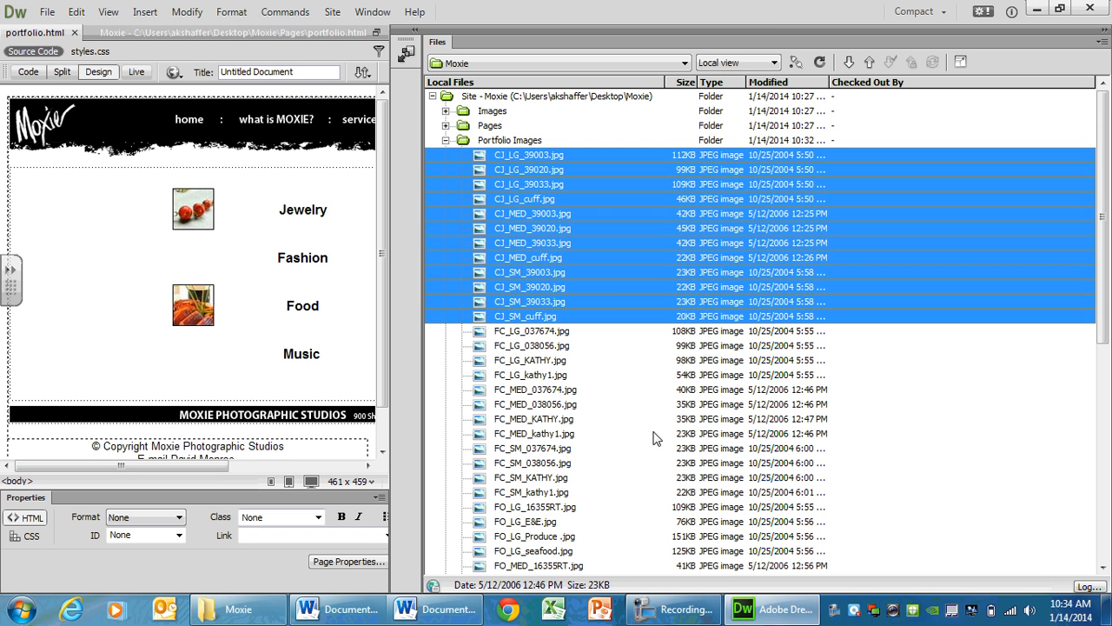
{"action": "scroll", "coordinate": [607, 272], "scroll_direction": "down", "scroll_amount": 3}
{"action": "scroll", "coordinate": [609, 278], "scroll_direction": "down", "scroll_amount": 4}
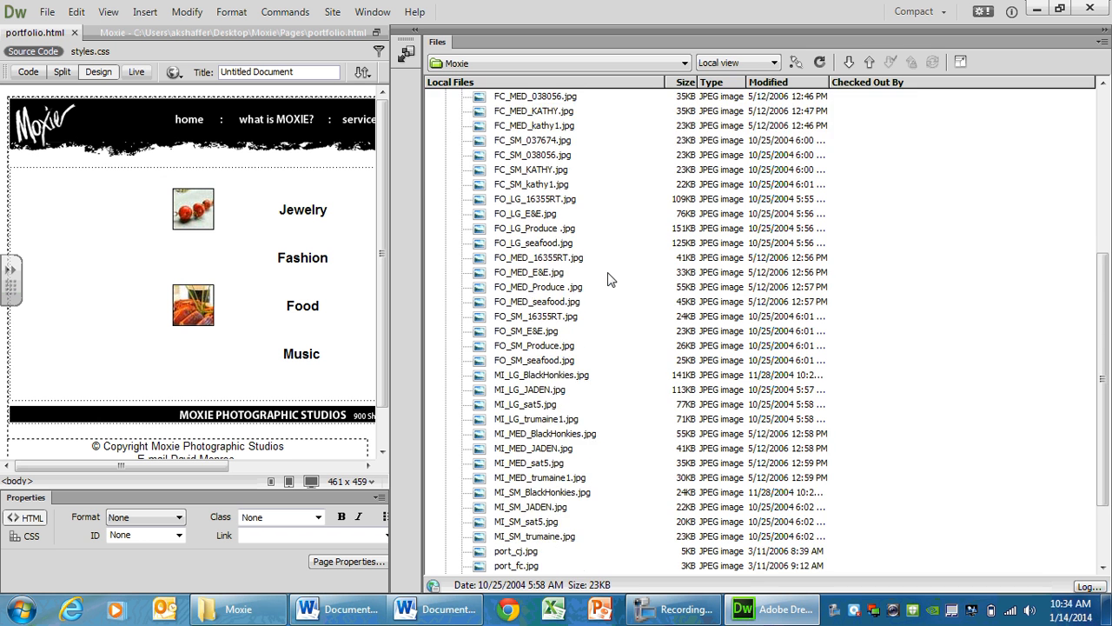
{"action": "scroll", "coordinate": [628, 249], "scroll_direction": "up", "scroll_amount": 3}
{"action": "left_click_drag", "start_coordinate": [532, 125], "coordinate": [499, 513]}
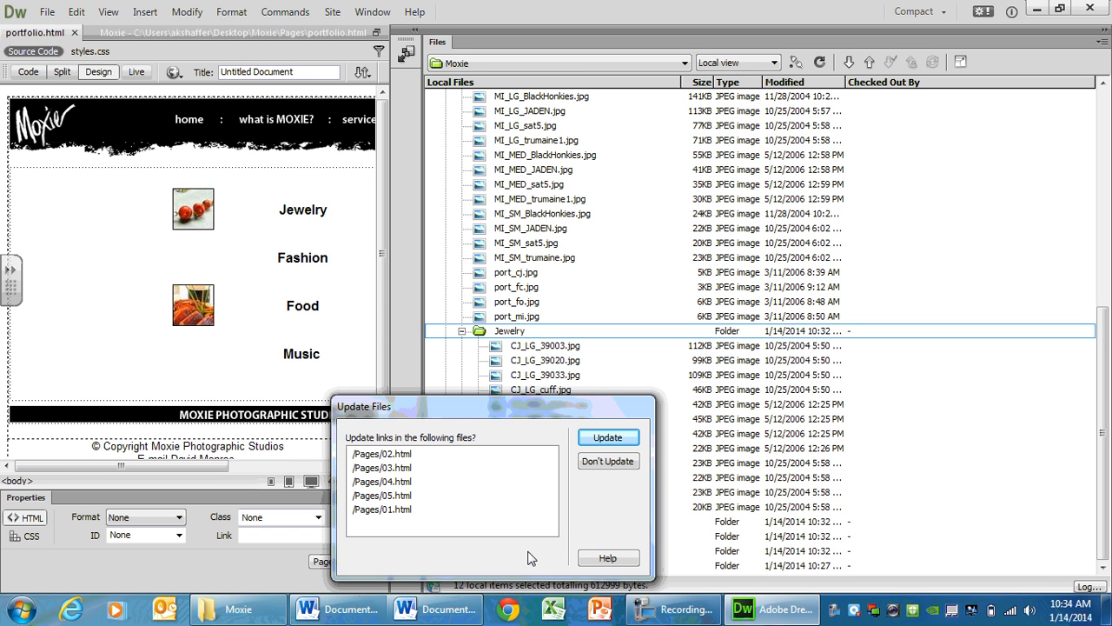
{"action": "left_click", "coordinate": [631, 436]}
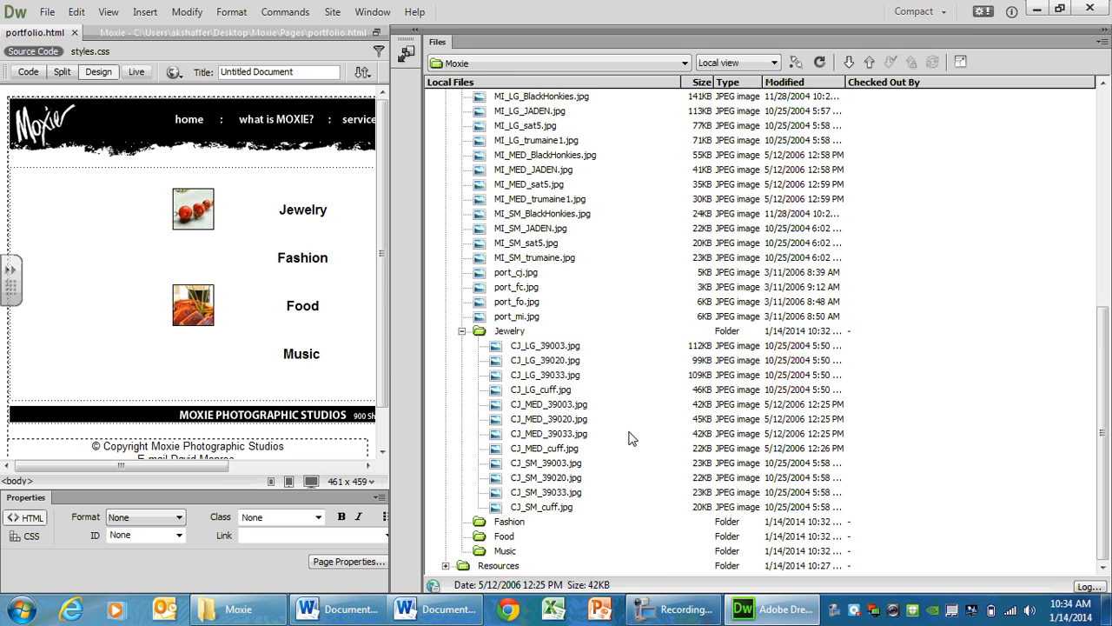
{"action": "left_click", "coordinate": [461, 337]}
Move all the FC_ images from Portfolio Images into the Fashion folder, updating the affected page links, and collapse the folder.
{"action": "scroll", "coordinate": [565, 315], "scroll_direction": "up", "scroll_amount": 9}
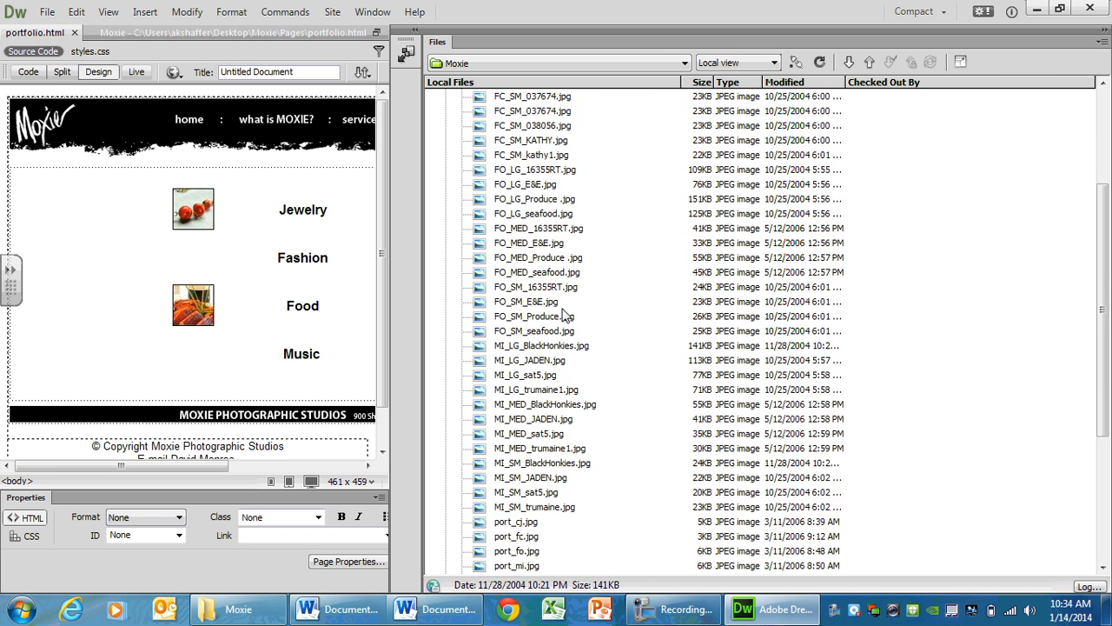
{"action": "left_click", "coordinate": [531, 126]}
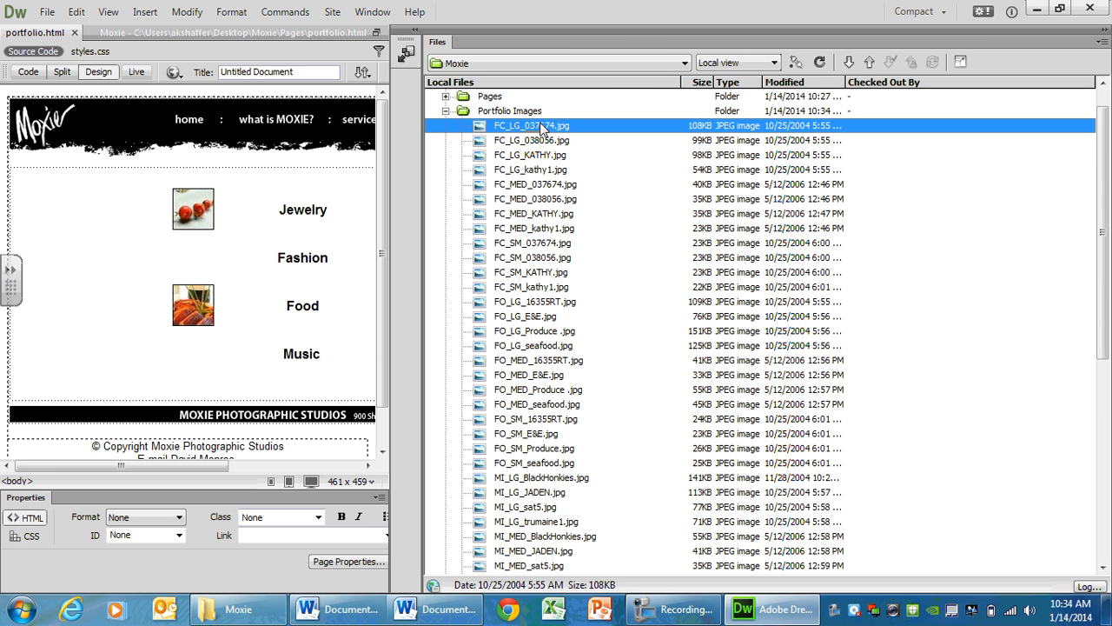
{"action": "left_click", "coordinate": [527, 287], "text": "shift"}
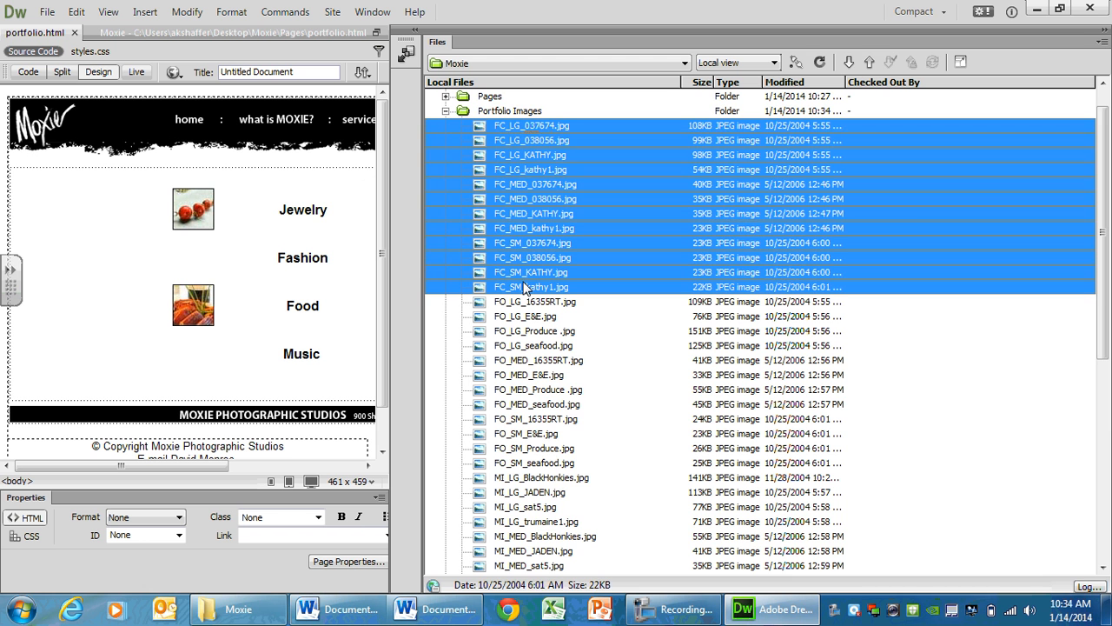
{"action": "scroll", "coordinate": [548, 228], "scroll_direction": "down", "scroll_amount": 3}
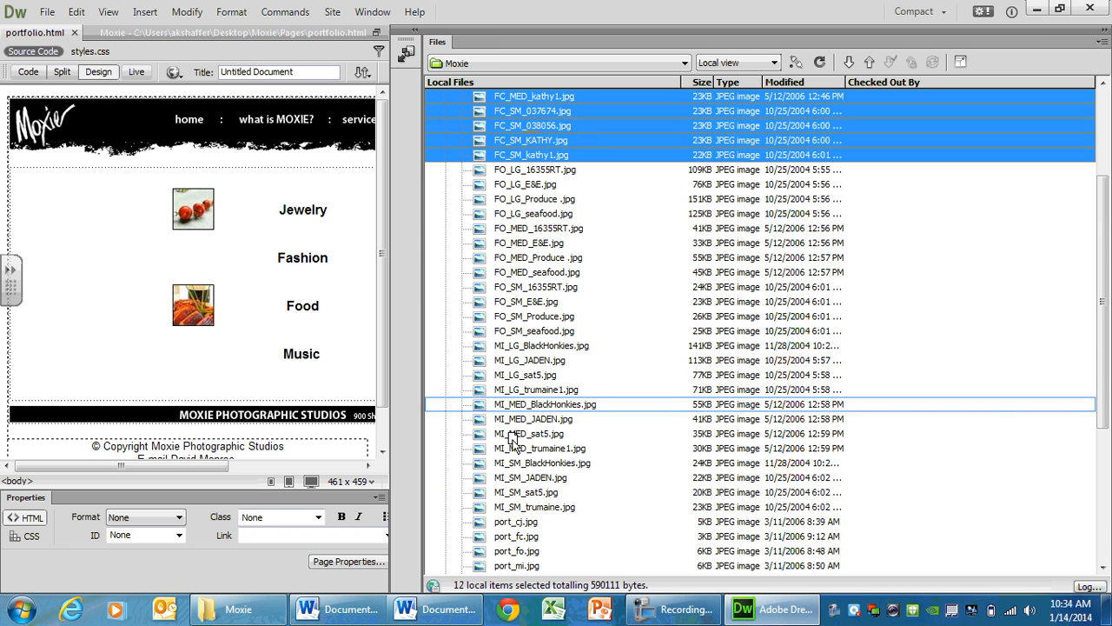
{"action": "left_click_drag", "start_coordinate": [498, 586], "coordinate": [499, 524]}
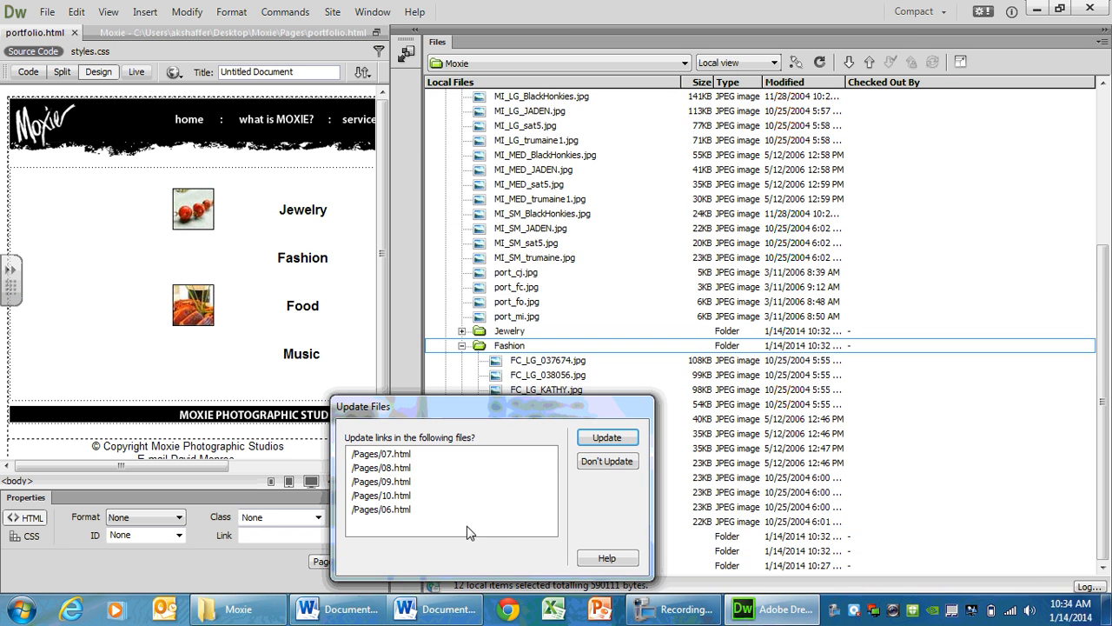
{"action": "left_click", "coordinate": [593, 439]}
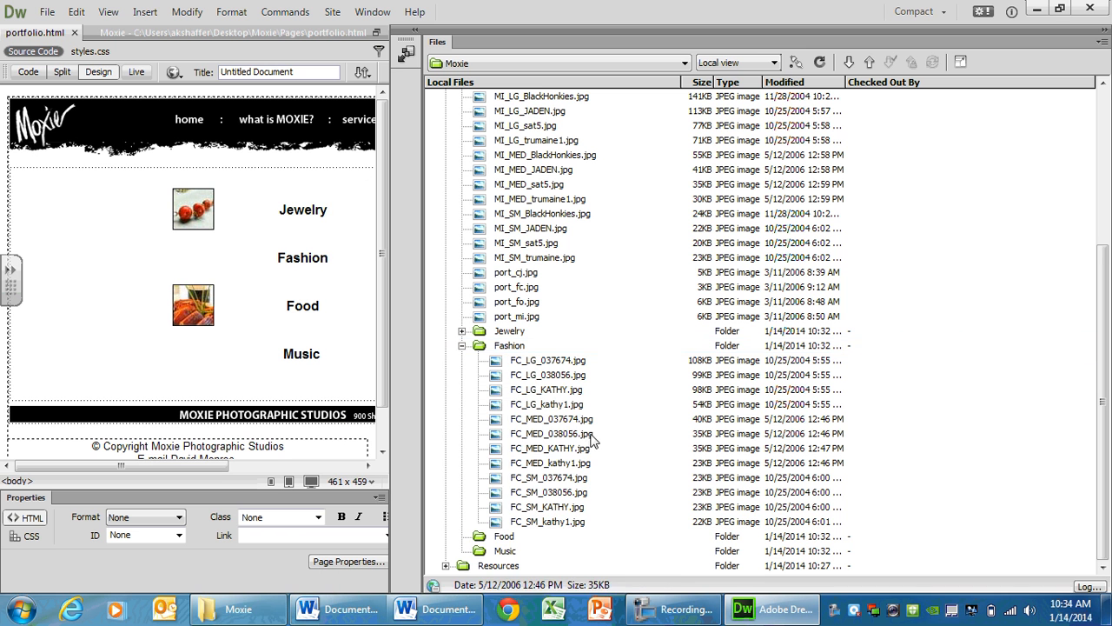
{"action": "left_click", "coordinate": [462, 345]}
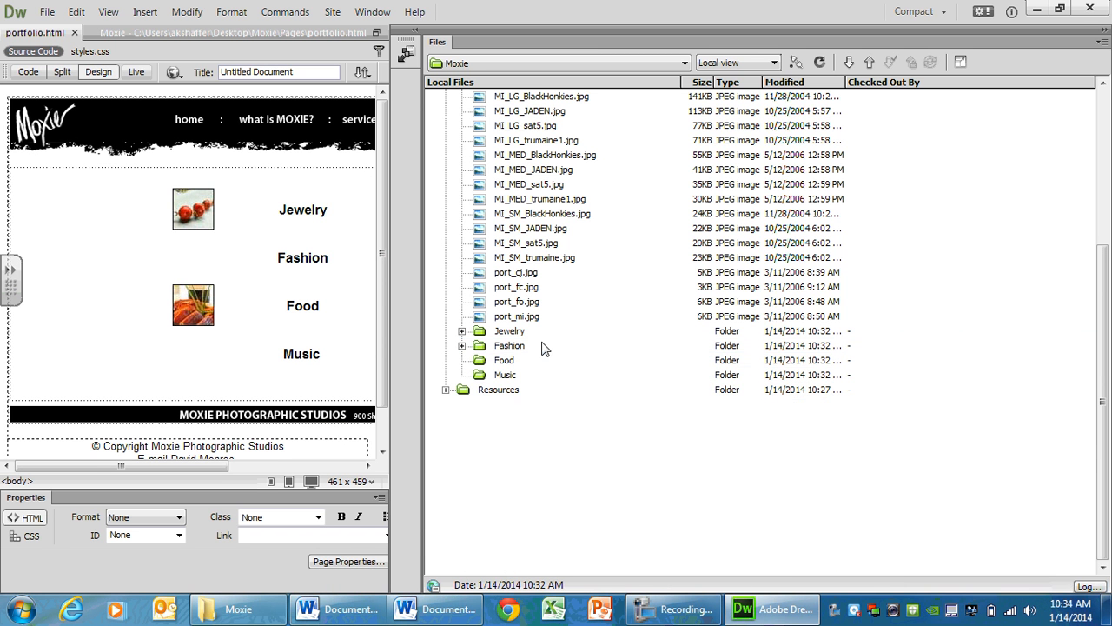
Move all the FO_ images from Portfolio Images into the Food folder, update the links in the affected pages, and collapse the folder.
{"action": "scroll", "coordinate": [545, 348], "scroll_direction": "up", "scroll_amount": 5}
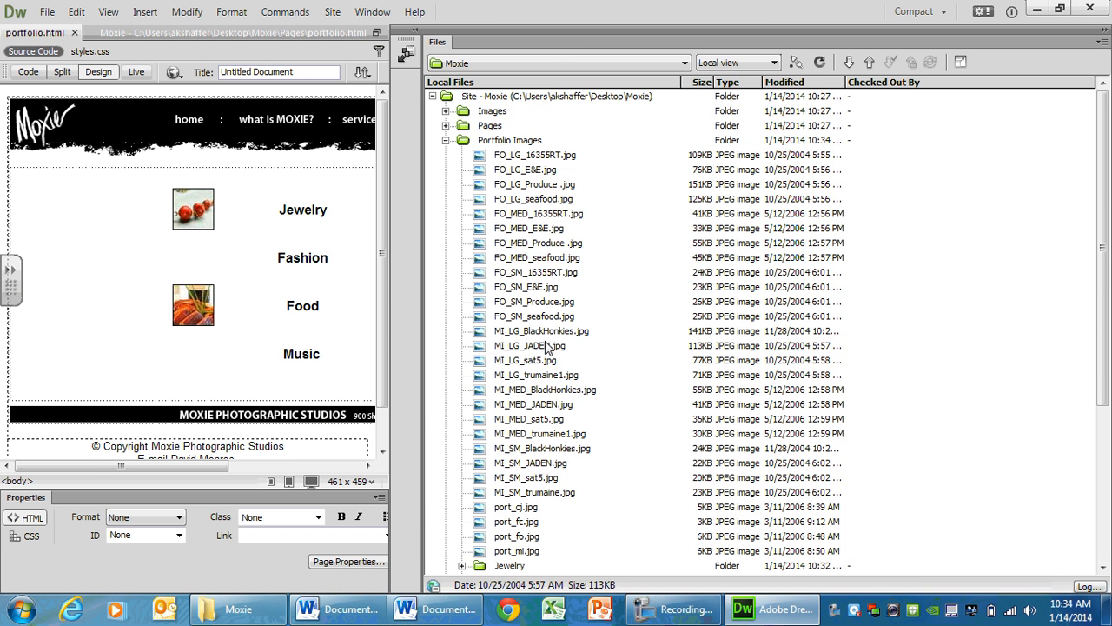
{"action": "left_click", "coordinate": [518, 158]}
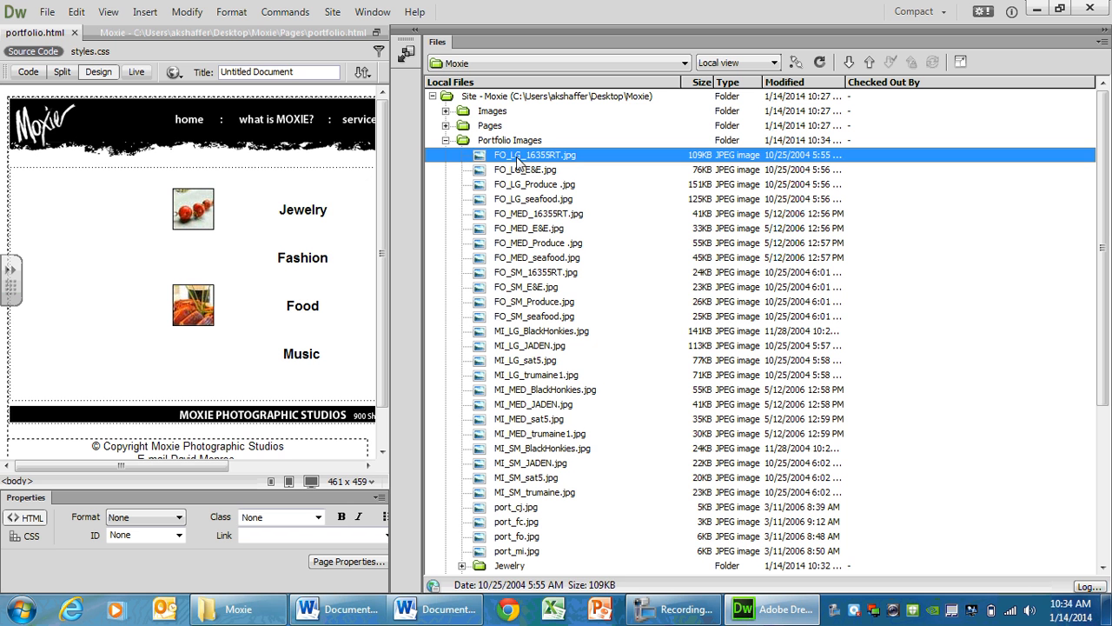
{"action": "left_click", "coordinate": [523, 318], "text": "shift"}
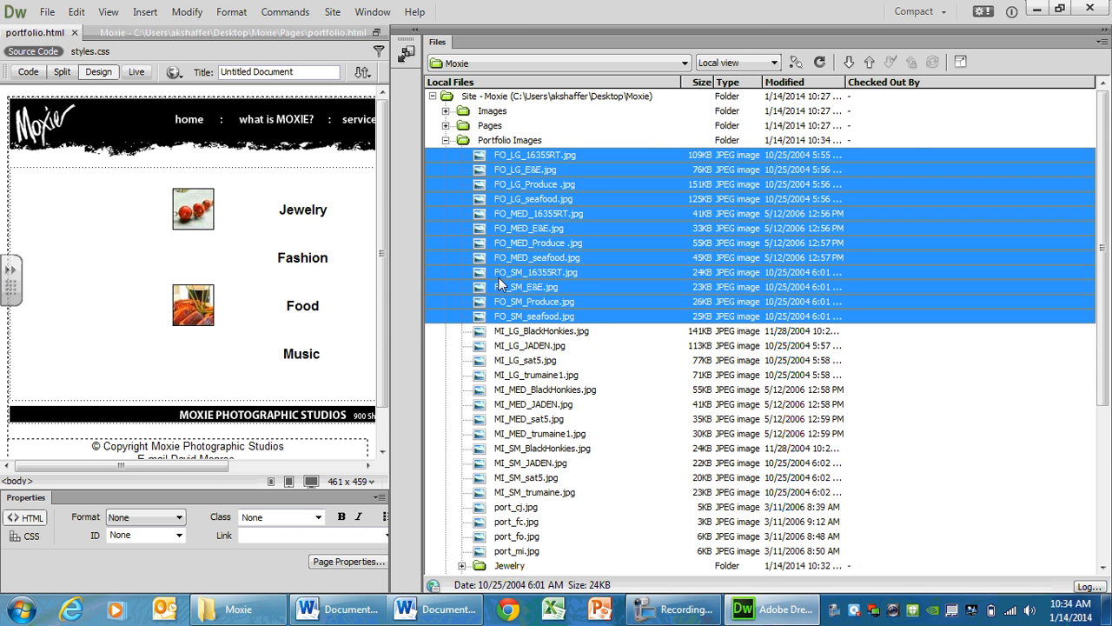
{"action": "scroll", "coordinate": [508, 293], "scroll_direction": "down", "scroll_amount": 2}
{"action": "left_click_drag", "start_coordinate": [507, 219], "coordinate": [504, 539]}
{"action": "left_click", "coordinate": [608, 439]}
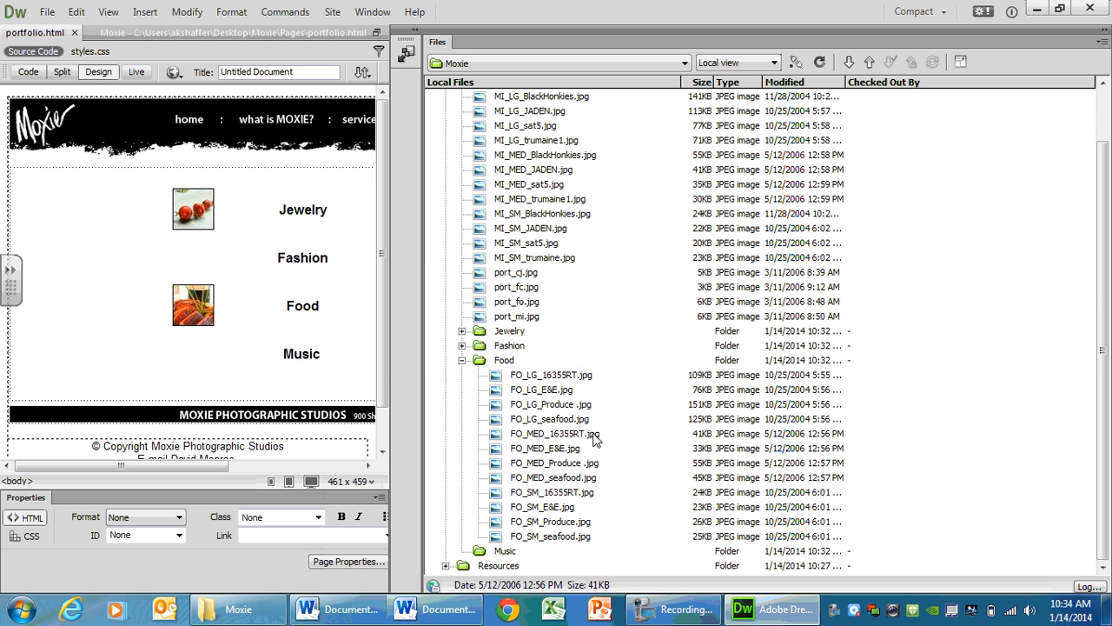
{"action": "left_click", "coordinate": [462, 360]}
Move all the MI_ images from Portfolio Images into the Music folder with their page links updated, and collapse the folder.
{"action": "scroll", "coordinate": [590, 320], "scroll_direction": "up", "scroll_amount": 2}
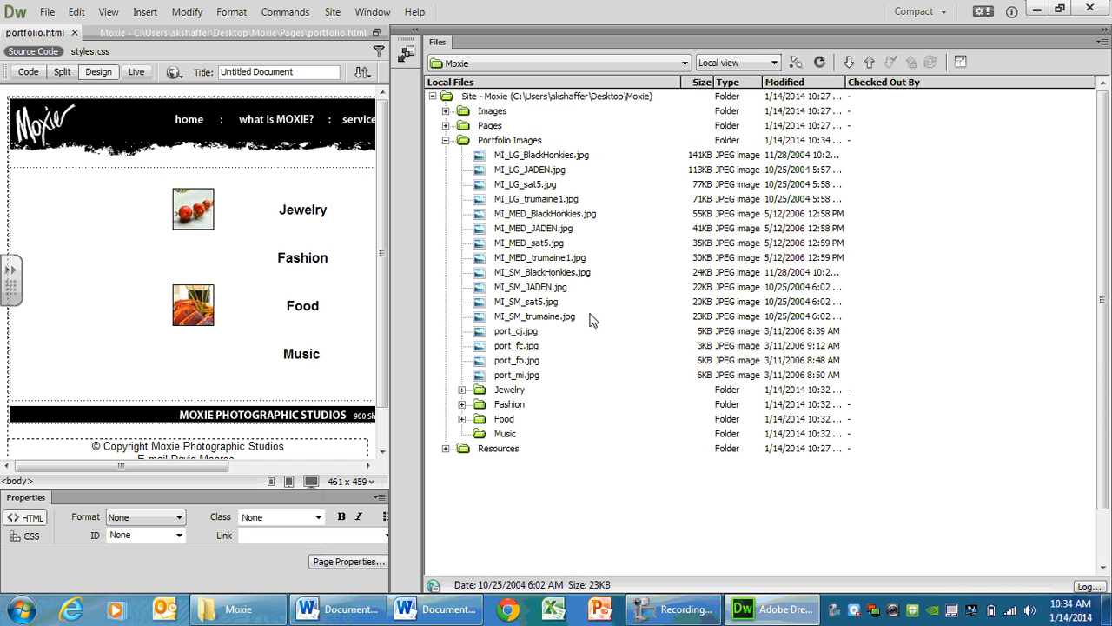
{"action": "left_click", "coordinate": [525, 157]}
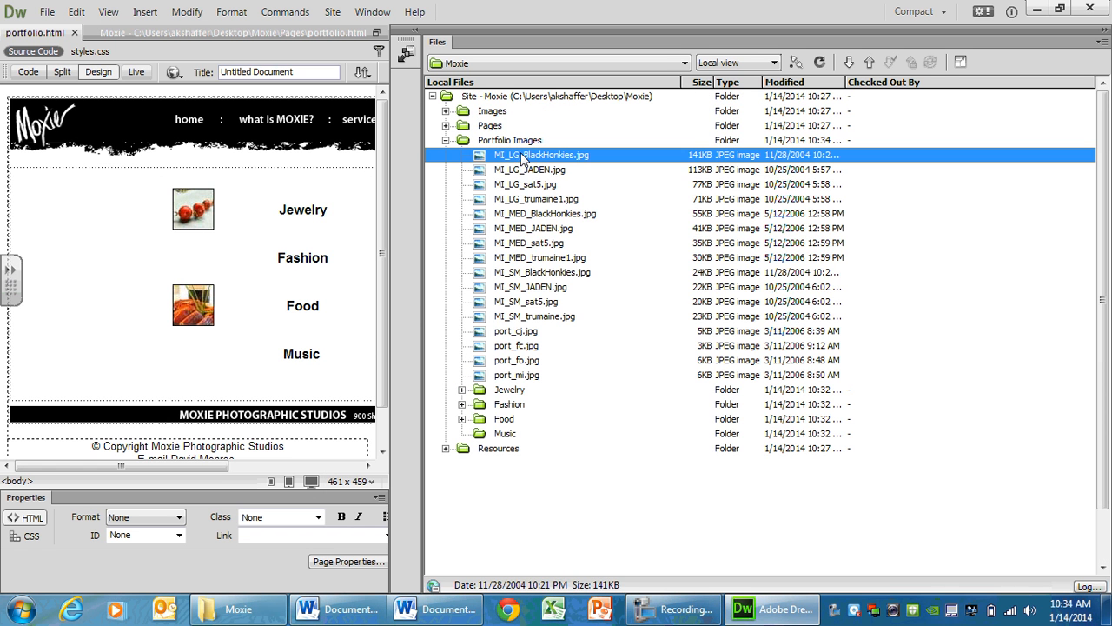
{"action": "left_click", "coordinate": [513, 317], "text": "shift"}
{"action": "left_click_drag", "start_coordinate": [511, 318], "coordinate": [503, 434]}
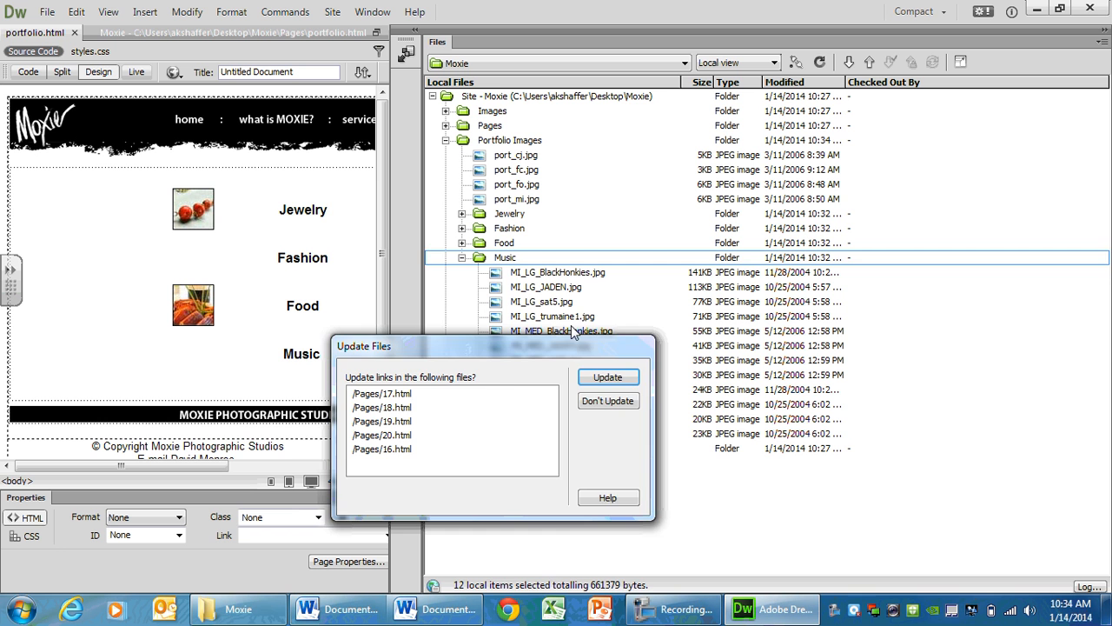
{"action": "left_click", "coordinate": [607, 377]}
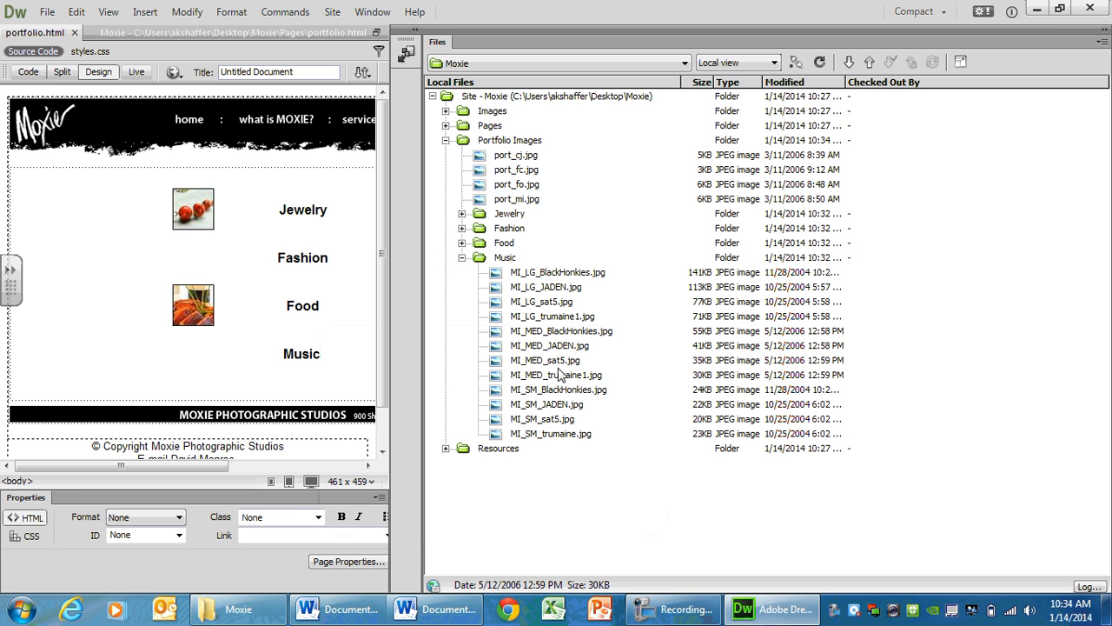
{"action": "left_click", "coordinate": [461, 258]}
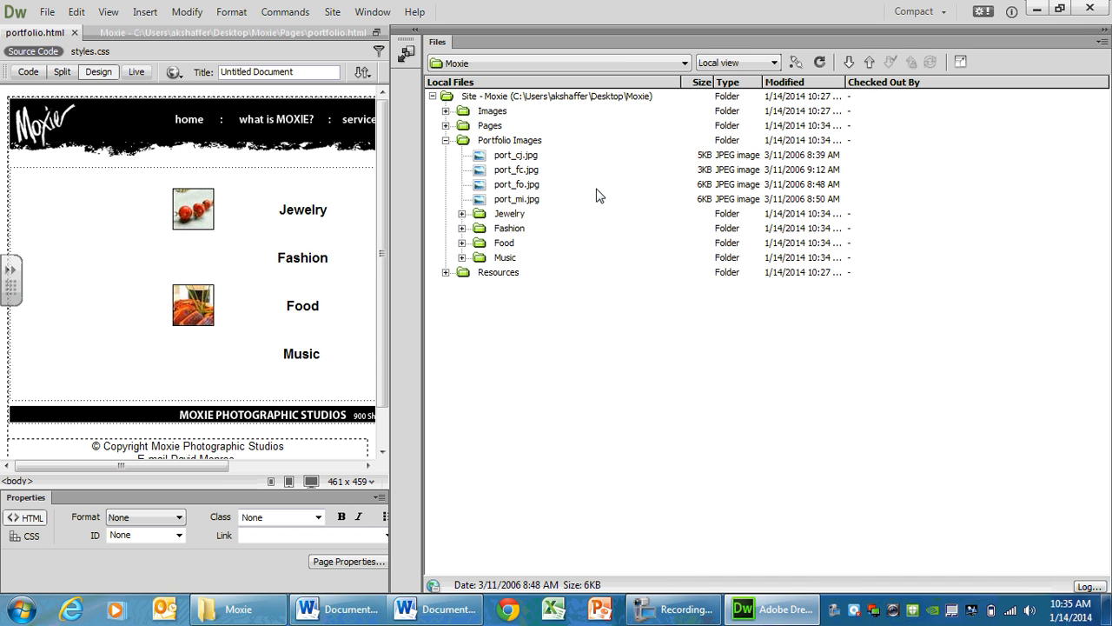
Expand the site's Jewelry folder, and switch to Windows Explorer to view the image thumbnails in Portfolio Images > Jewelry.
{"action": "left_click", "coordinate": [529, 157]}
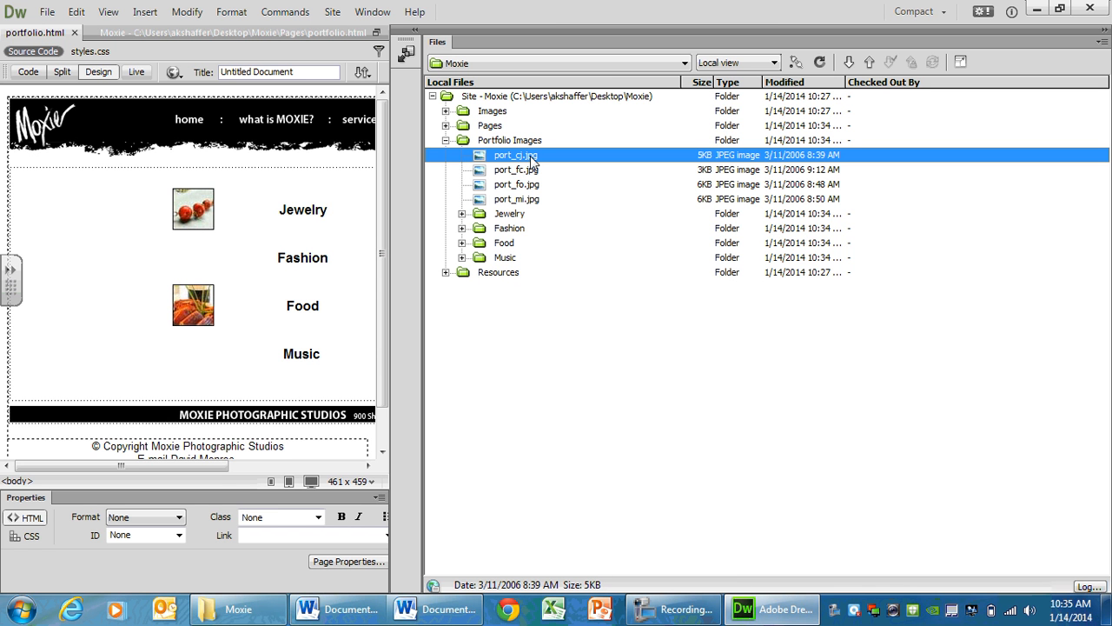
{"action": "left_click", "coordinate": [462, 213]}
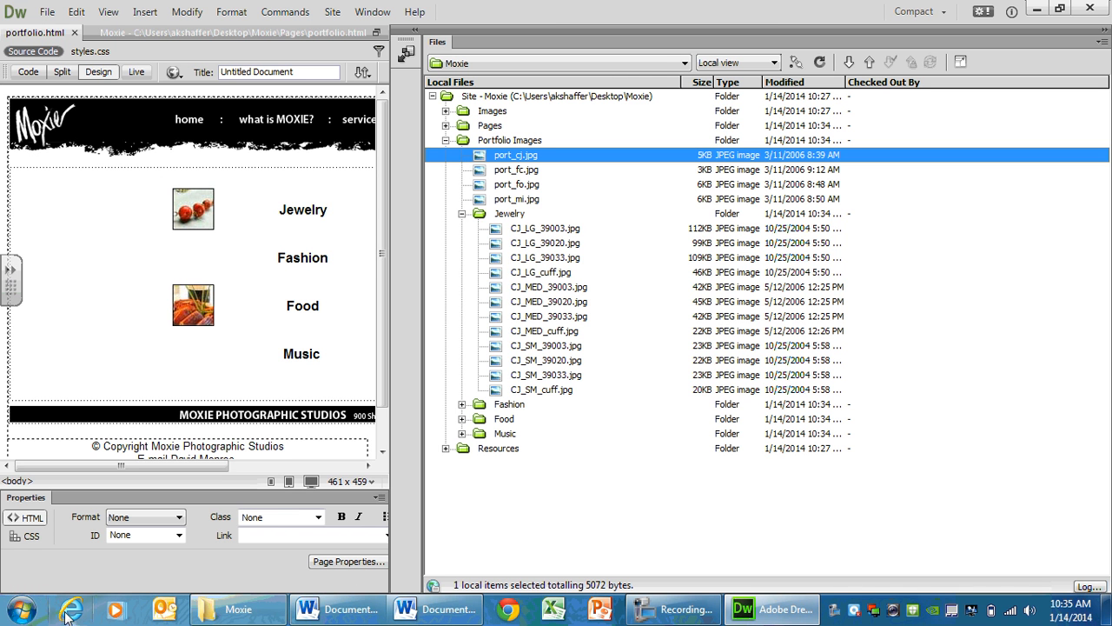
{"action": "mouse_move", "coordinate": [322, 612]}
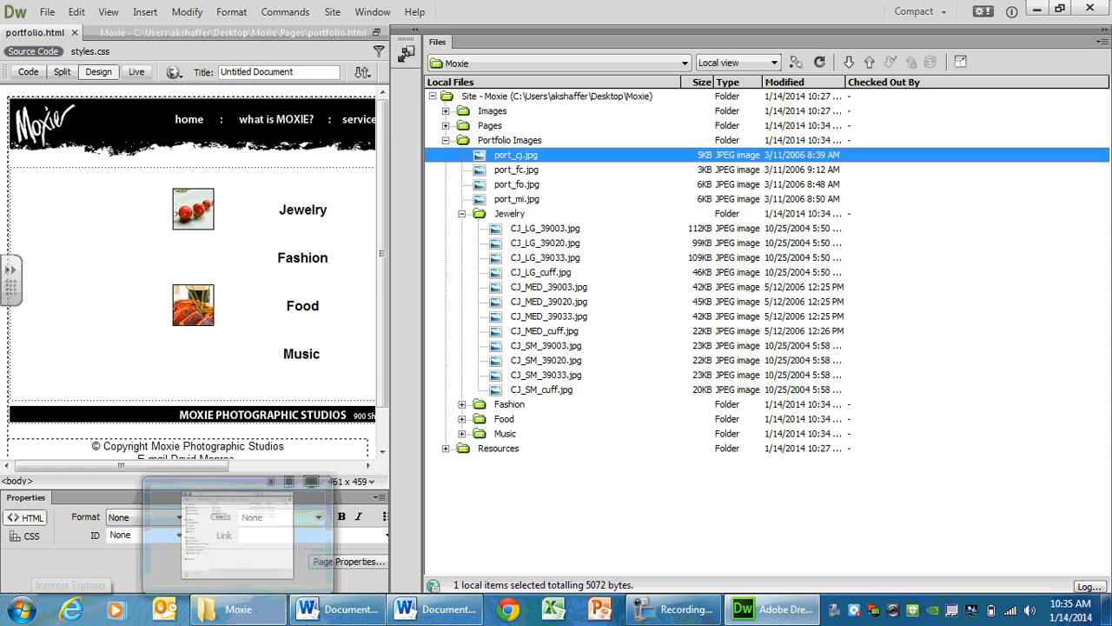
{"action": "left_click", "coordinate": [239, 609]}
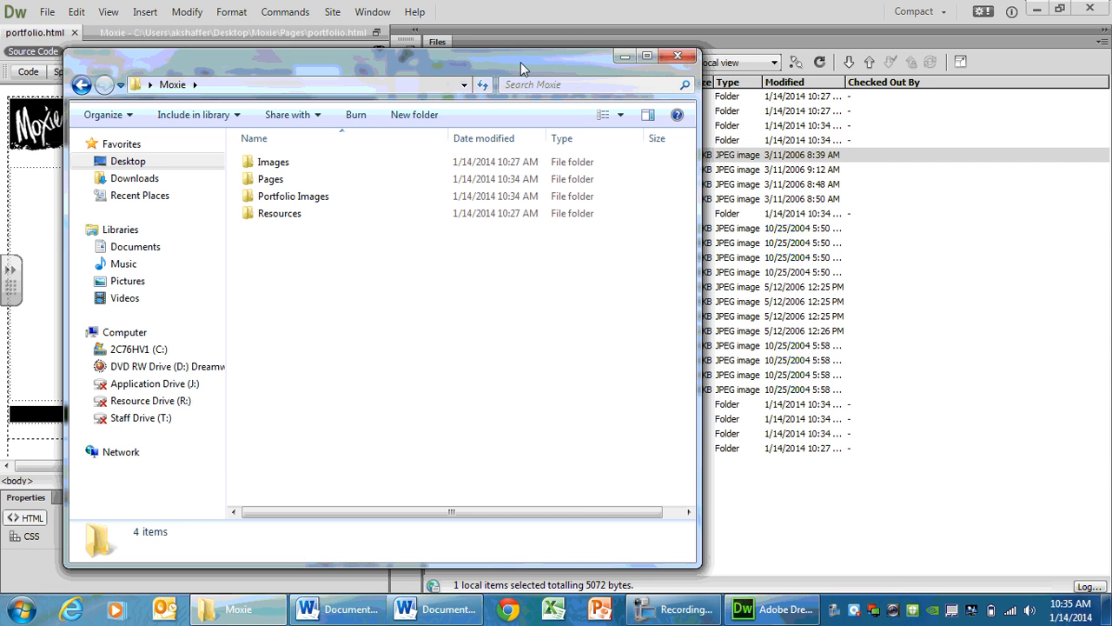
{"action": "left_click_drag", "start_coordinate": [518, 59], "coordinate": [475, 22]}
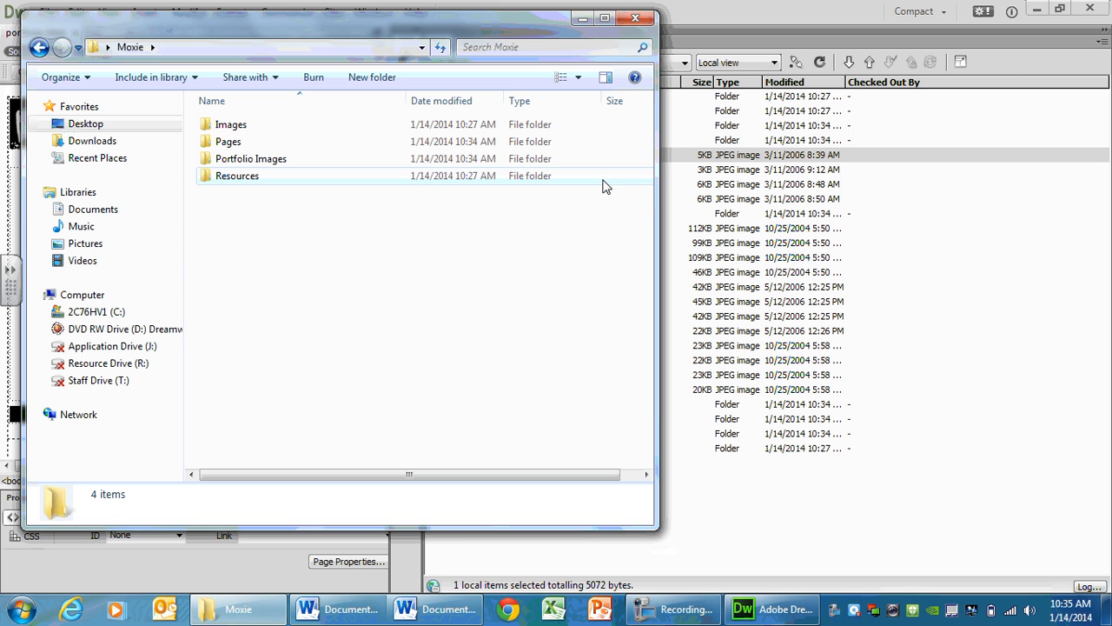
{"action": "double_click", "coordinate": [207, 162]}
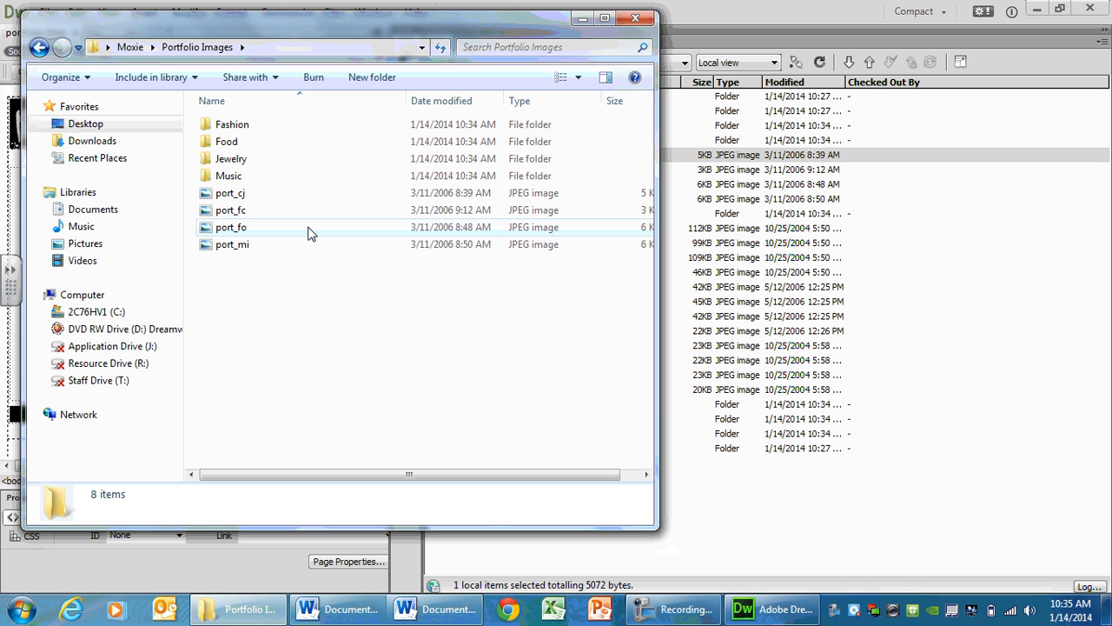
{"action": "mouse_move", "coordinate": [310, 233]}
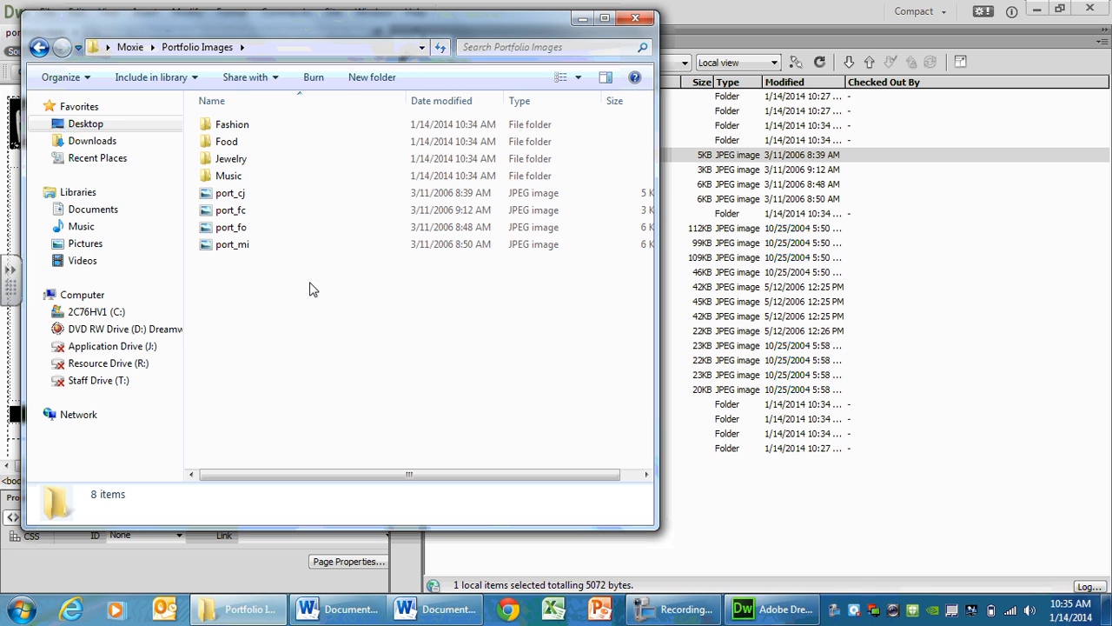
{"action": "double_click", "coordinate": [233, 159]}
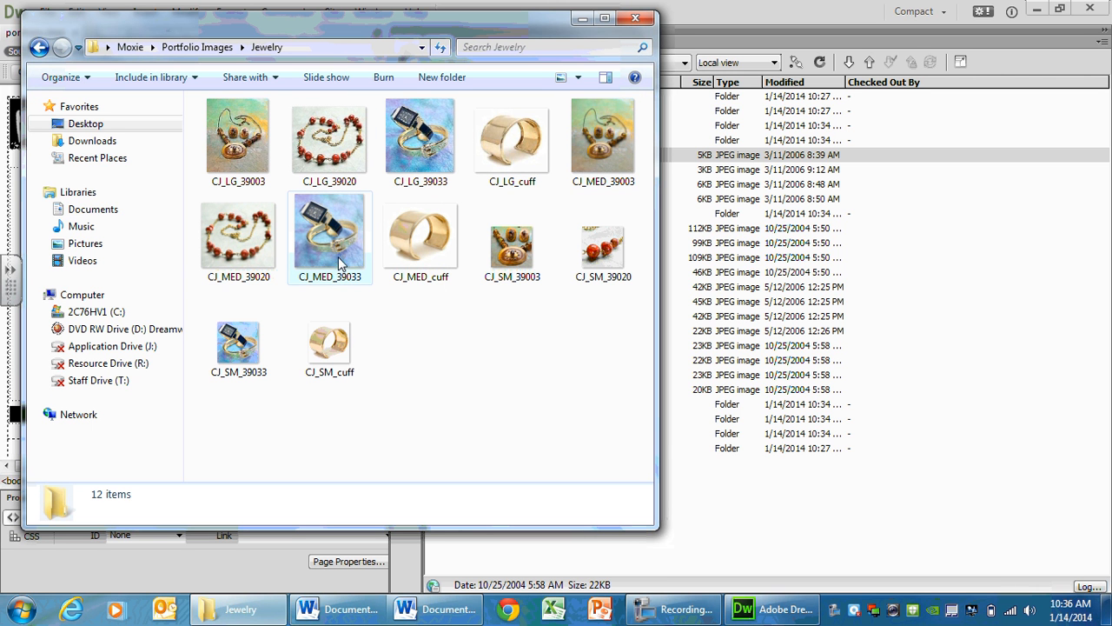
Compare the Jewelry folder's file list in Dreamweaver with the thumbnails of the same folder in Windows Explorer.
{"action": "left_click", "coordinate": [811, 13]}
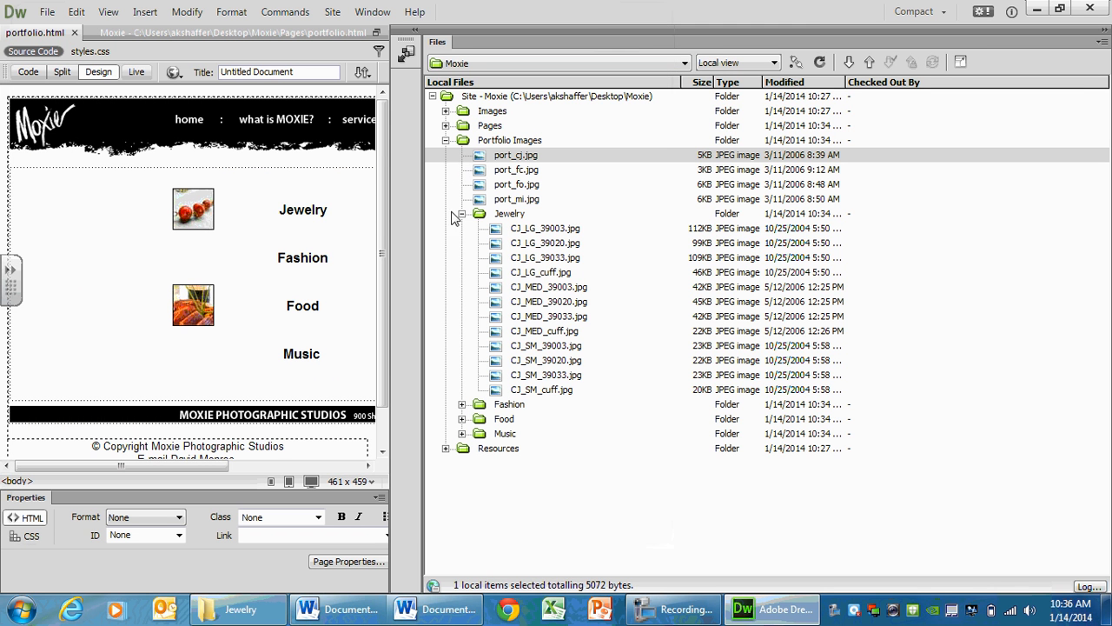
{"action": "left_click", "coordinate": [496, 216]}
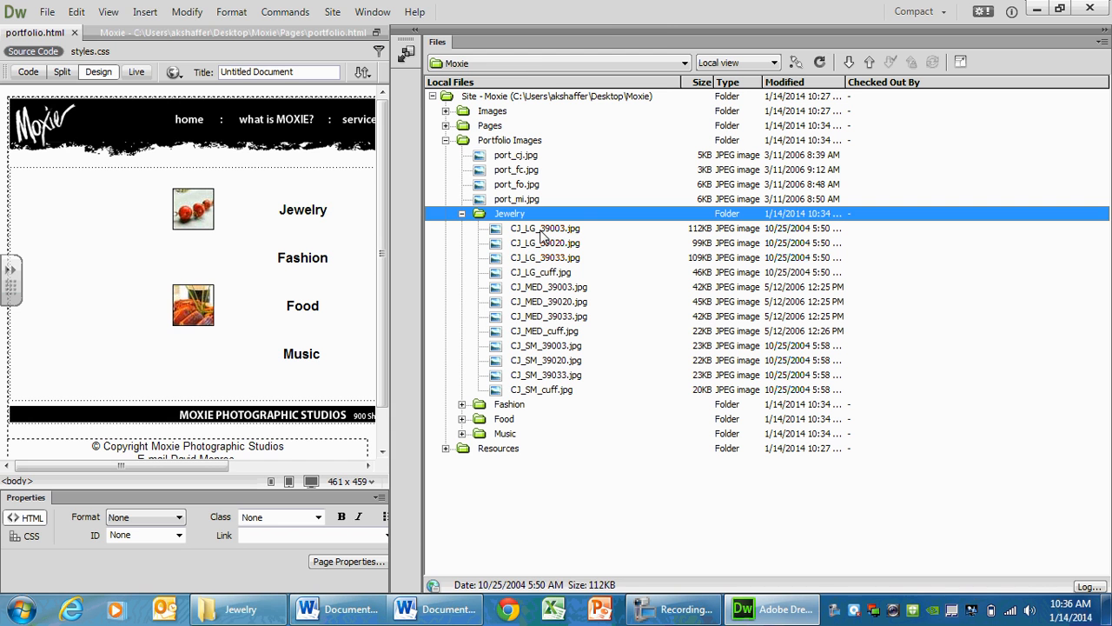
{"action": "left_click", "coordinate": [231, 608]}
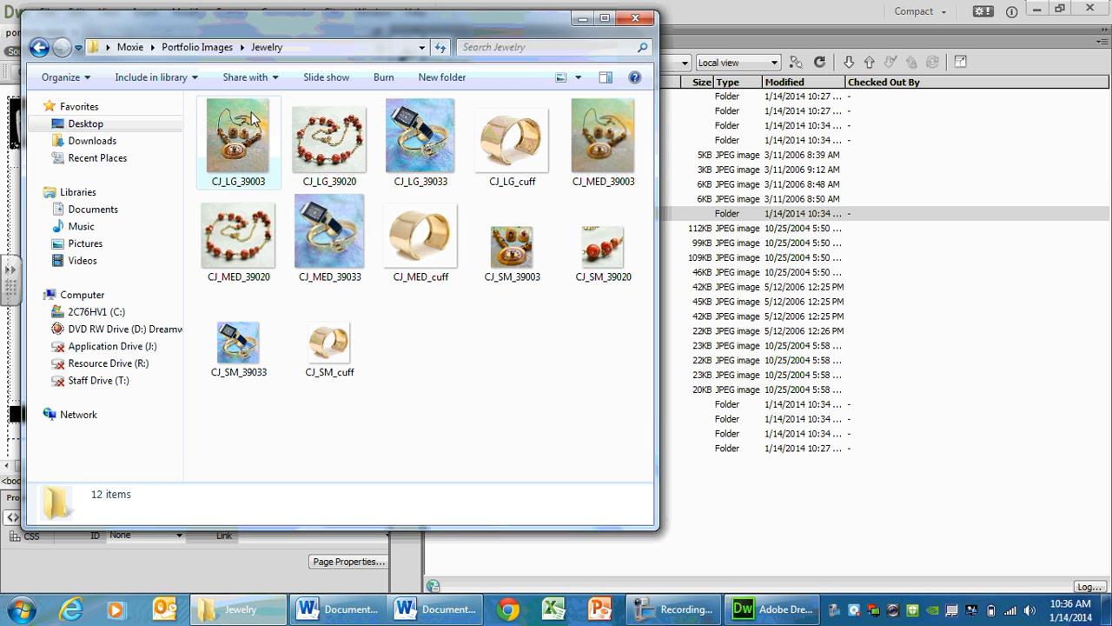
{"action": "mouse_move", "coordinate": [311, 209]}
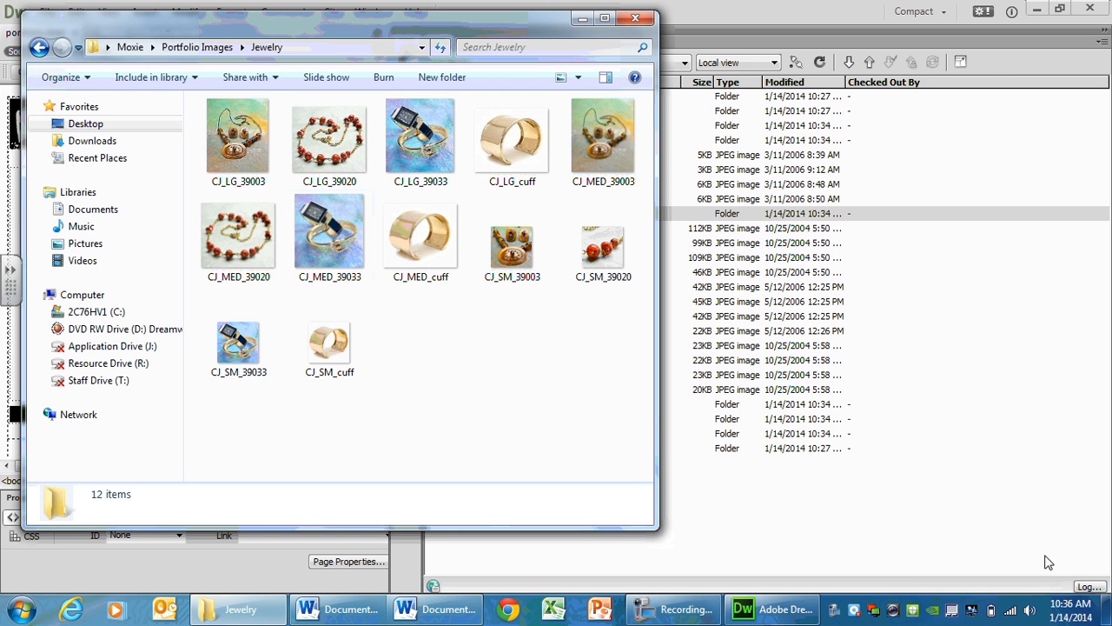
Select the CJ_LG_39003 thumbnail, switch to Dreamweaver, open 01.html from the Pages folder, and widen the document area.
{"action": "left_click", "coordinate": [223, 136]}
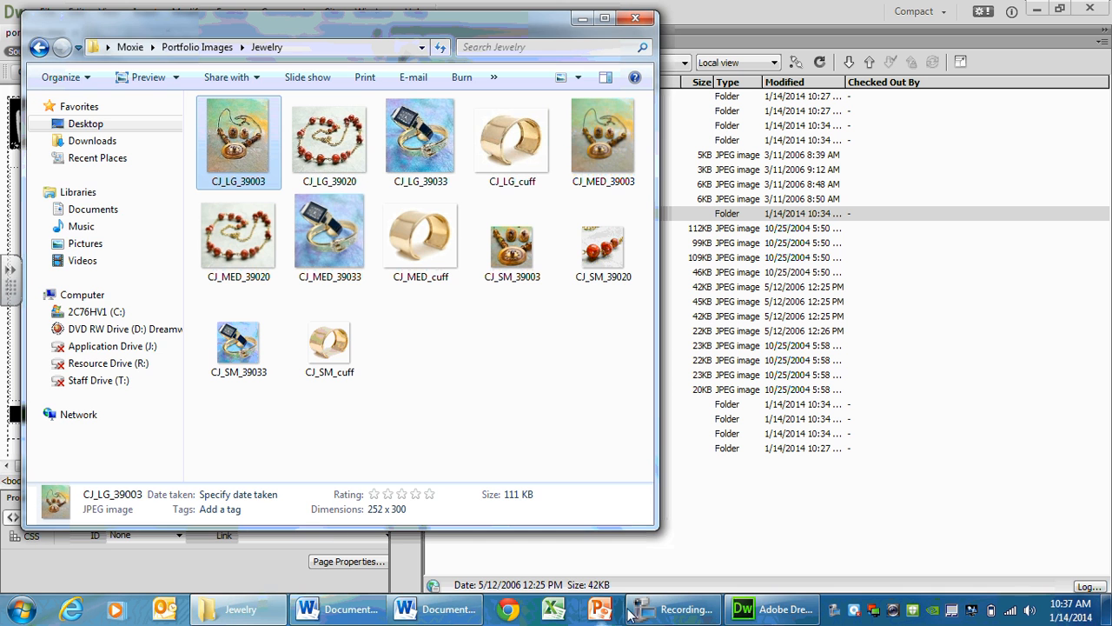
{"action": "left_click", "coordinate": [743, 610]}
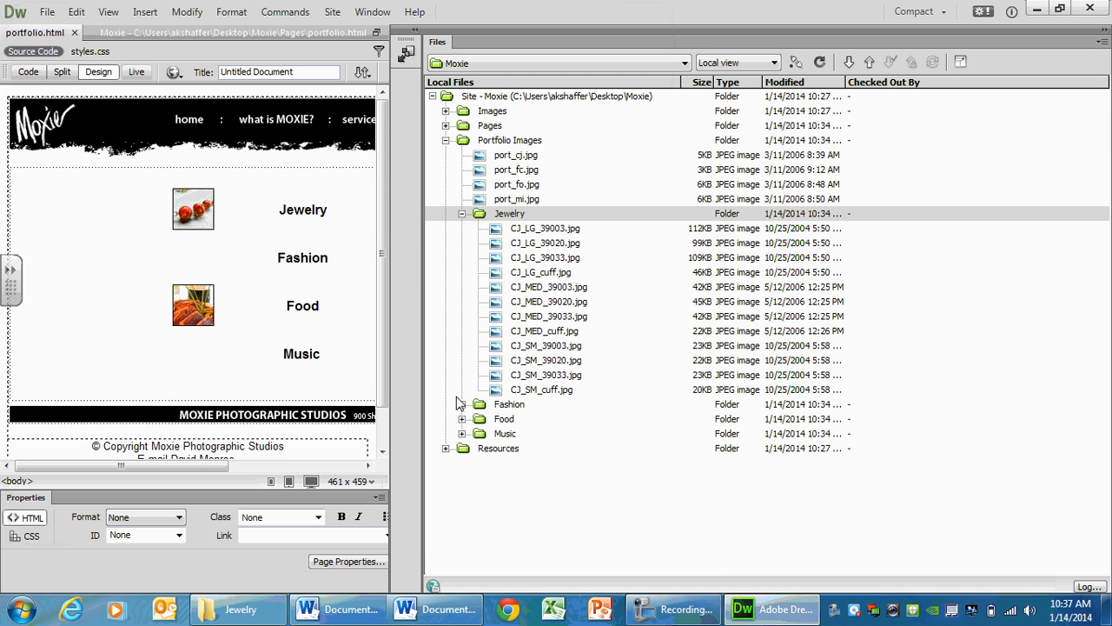
{"action": "left_click", "coordinate": [444, 125]}
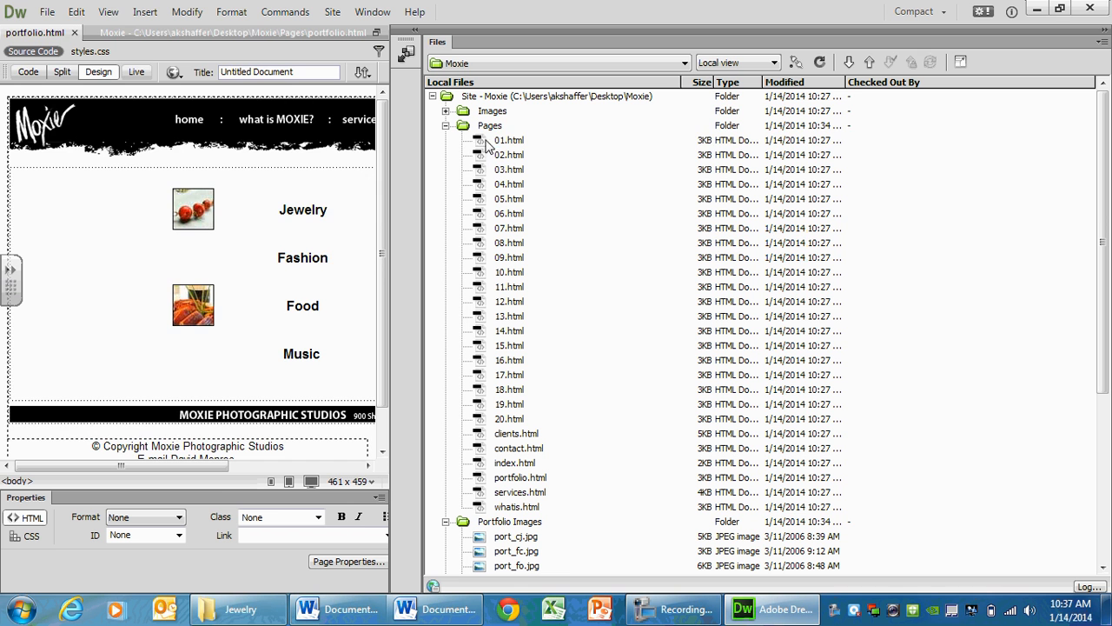
{"action": "double_click", "coordinate": [488, 141]}
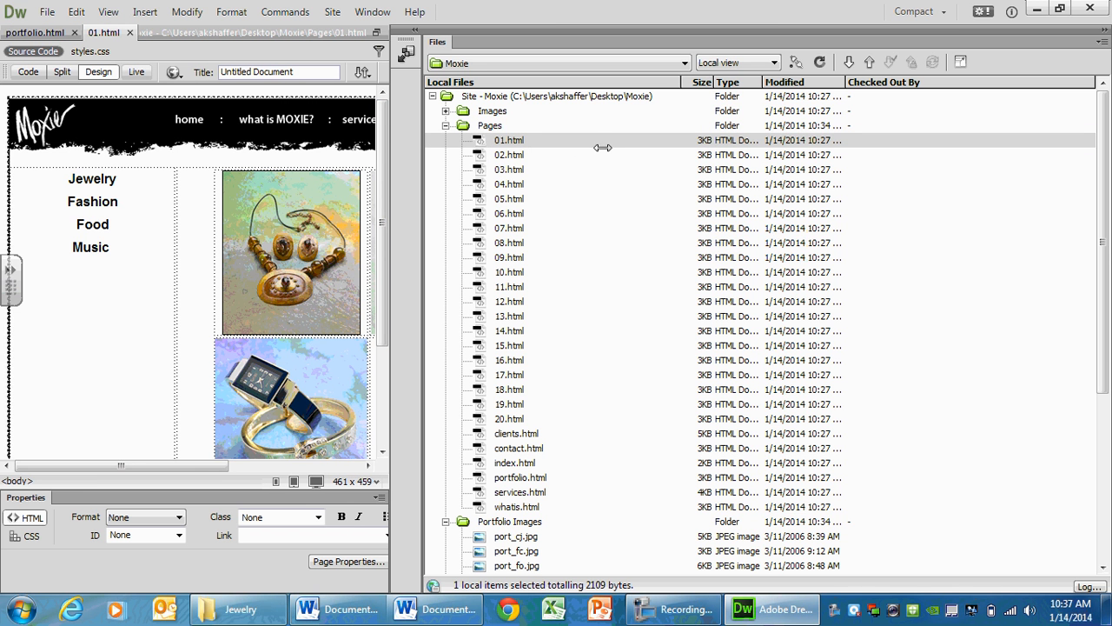
{"action": "left_click", "coordinate": [406, 53]}
{"action": "left_click", "coordinate": [416, 32]}
{"action": "left_click_drag", "start_coordinate": [413, 118], "coordinate": [734, 122]}
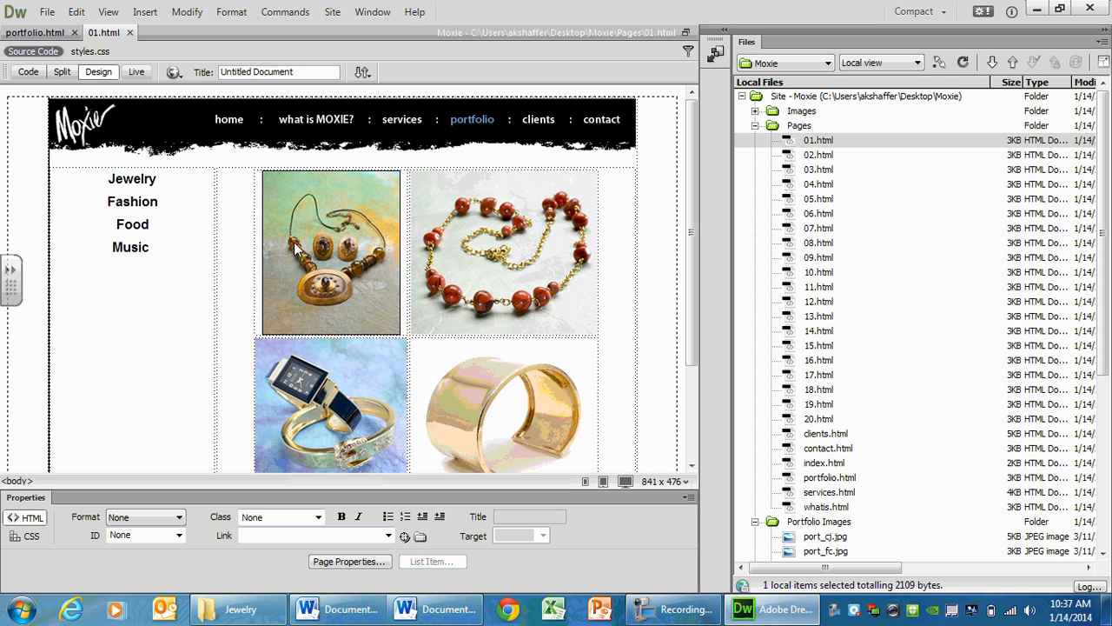
Open 02.html from the Pages folder and compare its jewelry images with those in 01.html.
{"action": "double_click", "coordinate": [821, 156]}
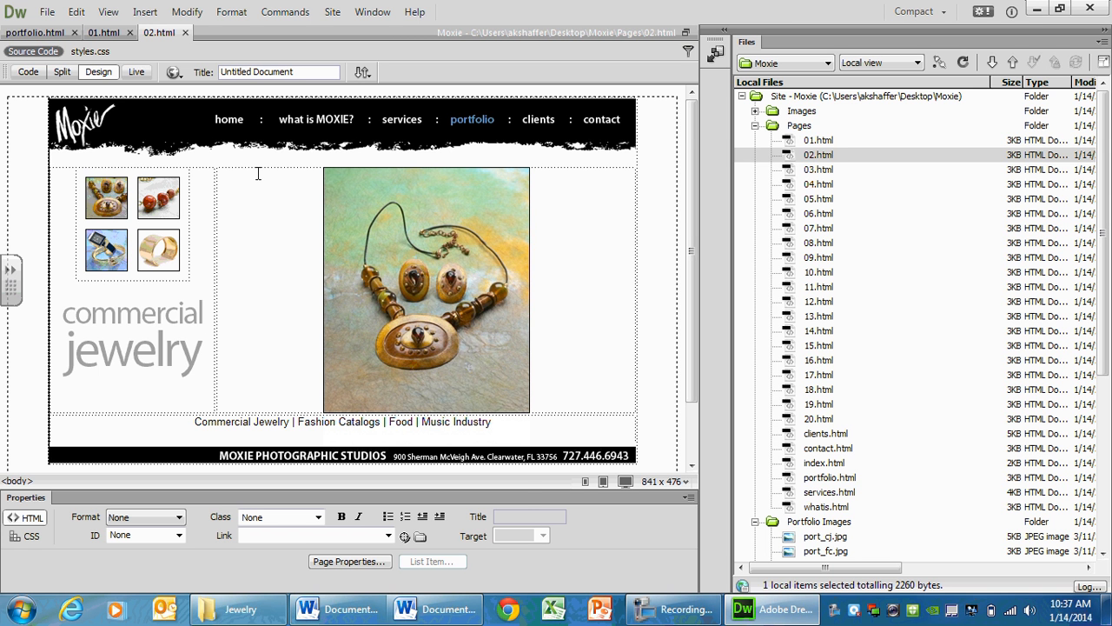
{"action": "left_click", "coordinate": [103, 32]}
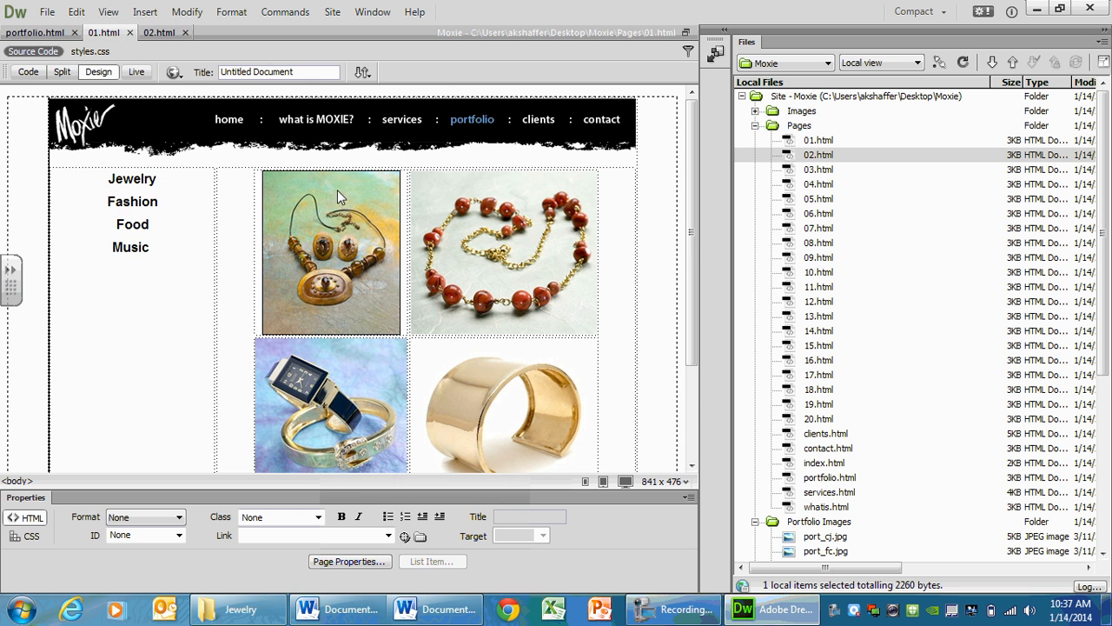
{"action": "left_click", "coordinate": [159, 32]}
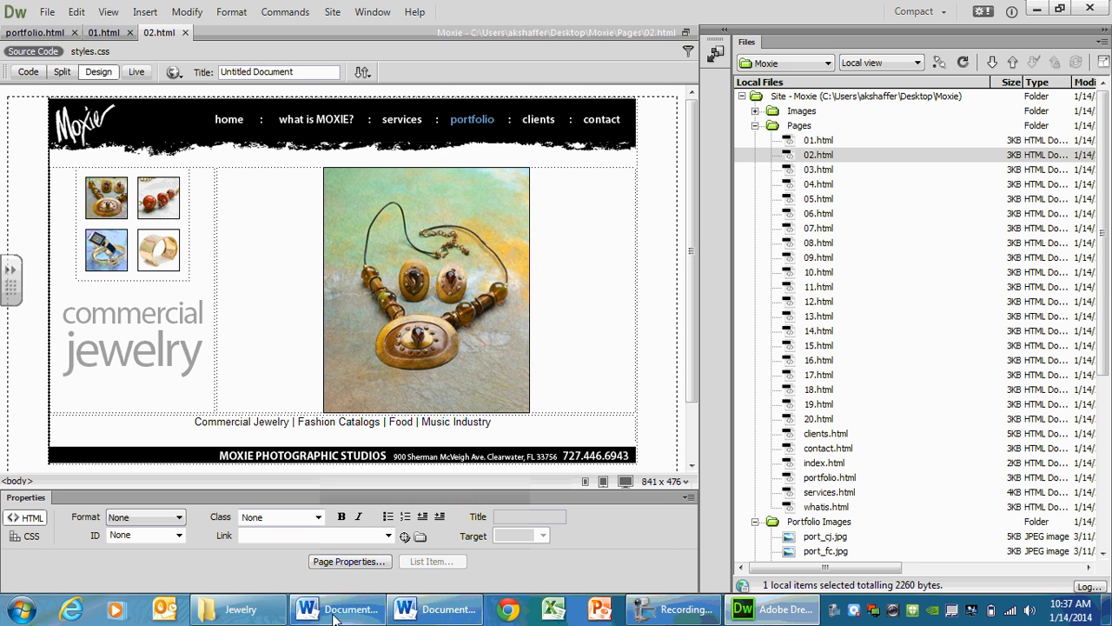
Rename CJ_LG_39003.jpg in Portfolio Images > Jewelry to Gold - L.jpg, and update the link in 02.html.
{"action": "left_click", "coordinate": [235, 609]}
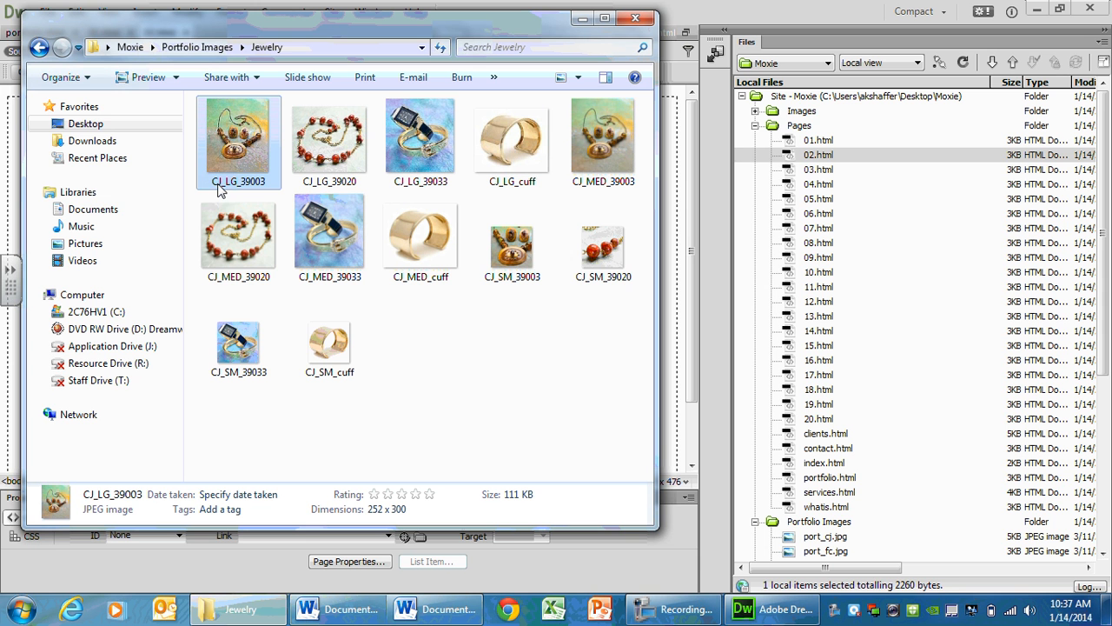
{"action": "left_click", "coordinate": [756, 126]}
{"action": "left_click", "coordinate": [813, 231]}
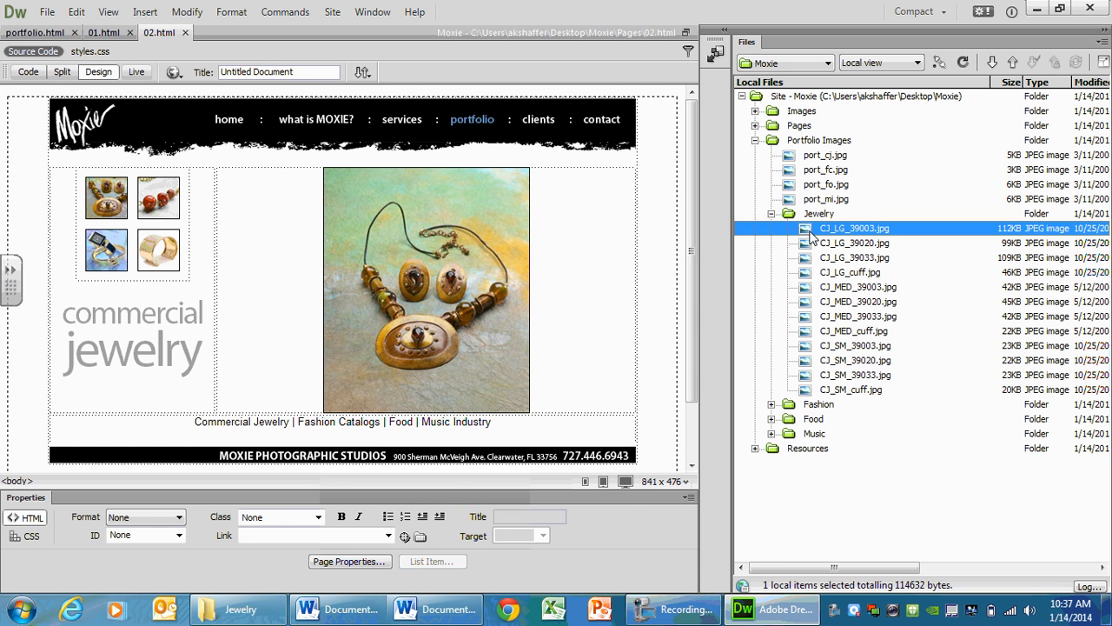
{"action": "left_click", "coordinate": [267, 612]}
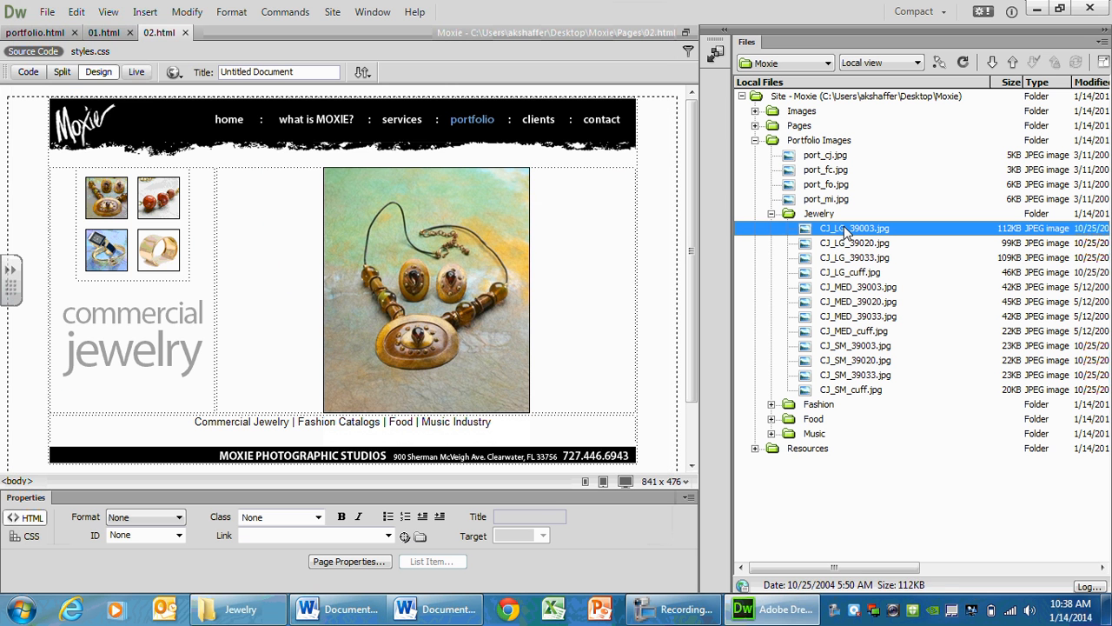
{"action": "left_click", "coordinate": [850, 229]}
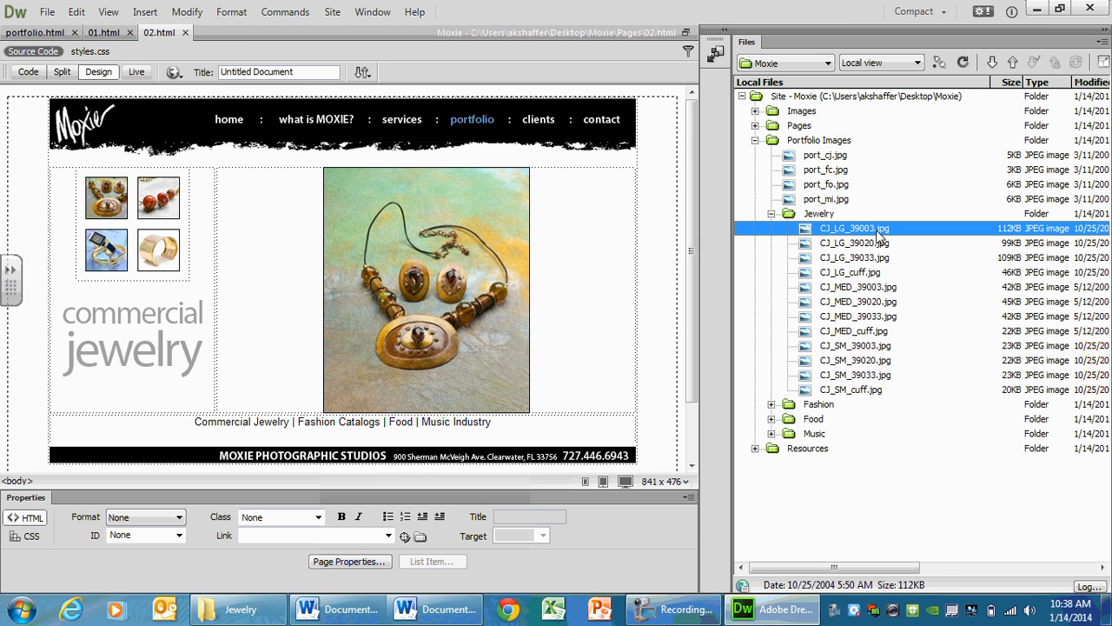
{"action": "left_click", "coordinate": [853, 229]}
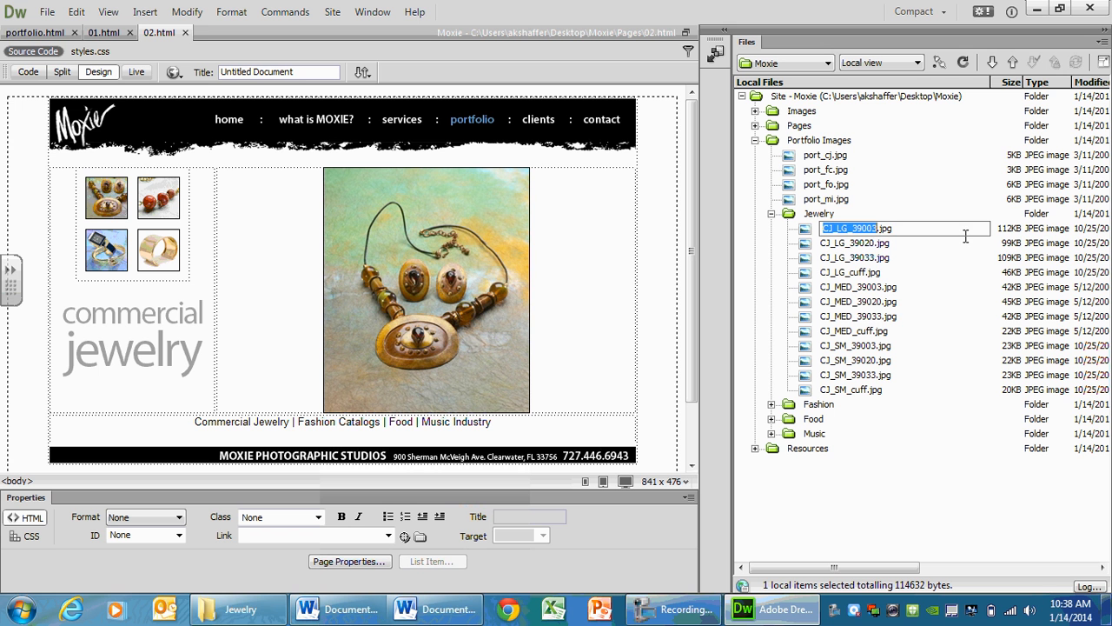
{"action": "type", "text": "Gold - L"}
{"action": "key", "text": "Return"}
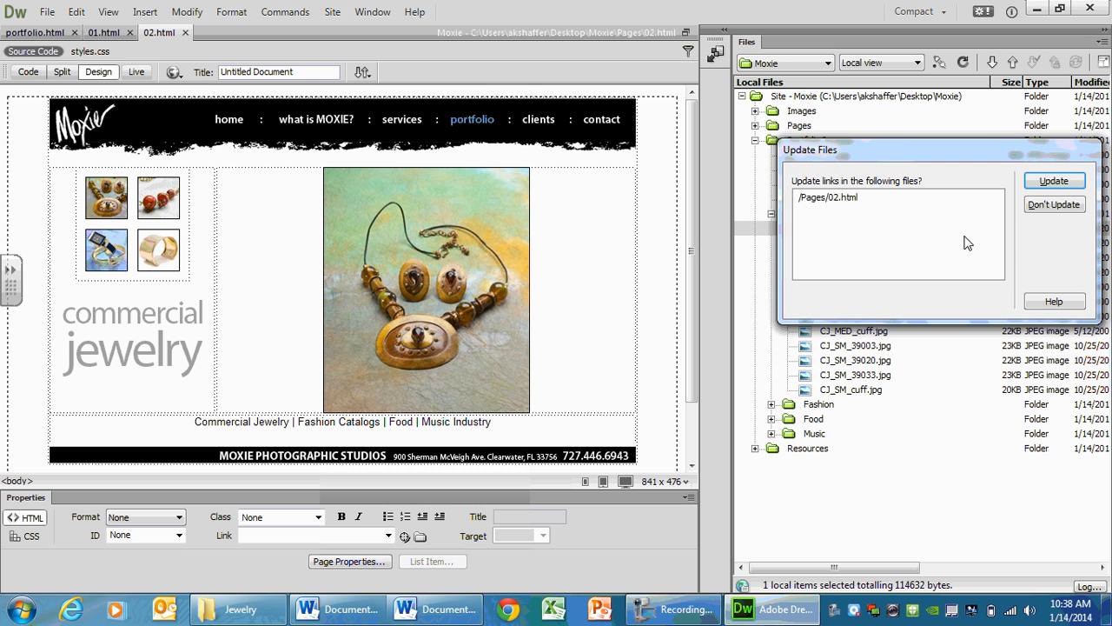
{"action": "left_click", "coordinate": [1036, 181]}
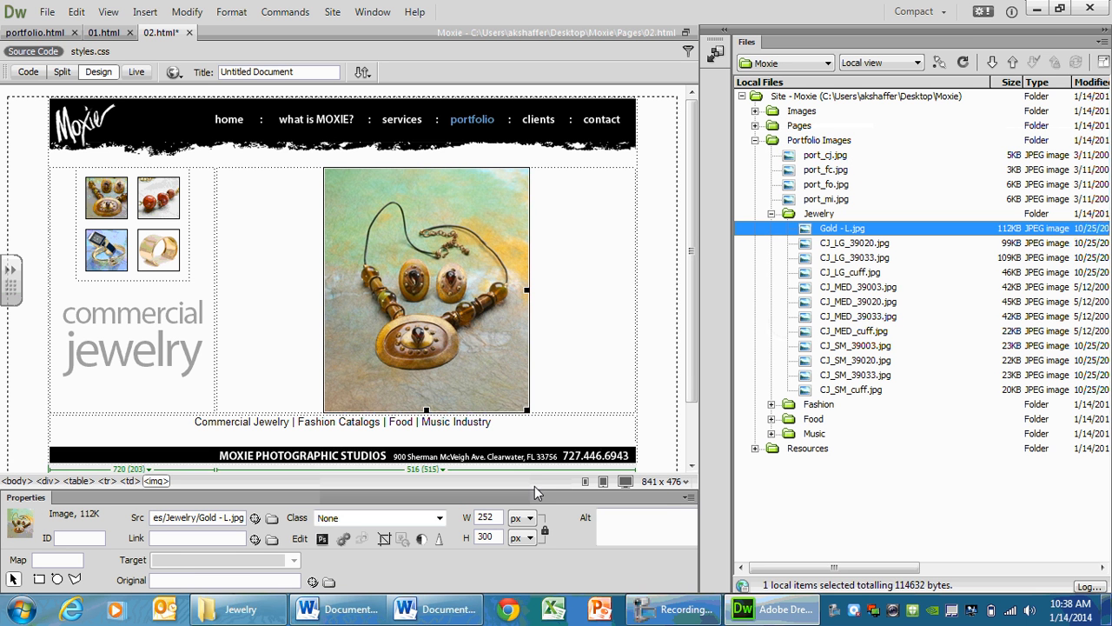
Compare the Gold - L thumbnail in Windows Explorer with the Jewelry folder's file list in Dreamweaver.
{"action": "left_click", "coordinate": [239, 609]}
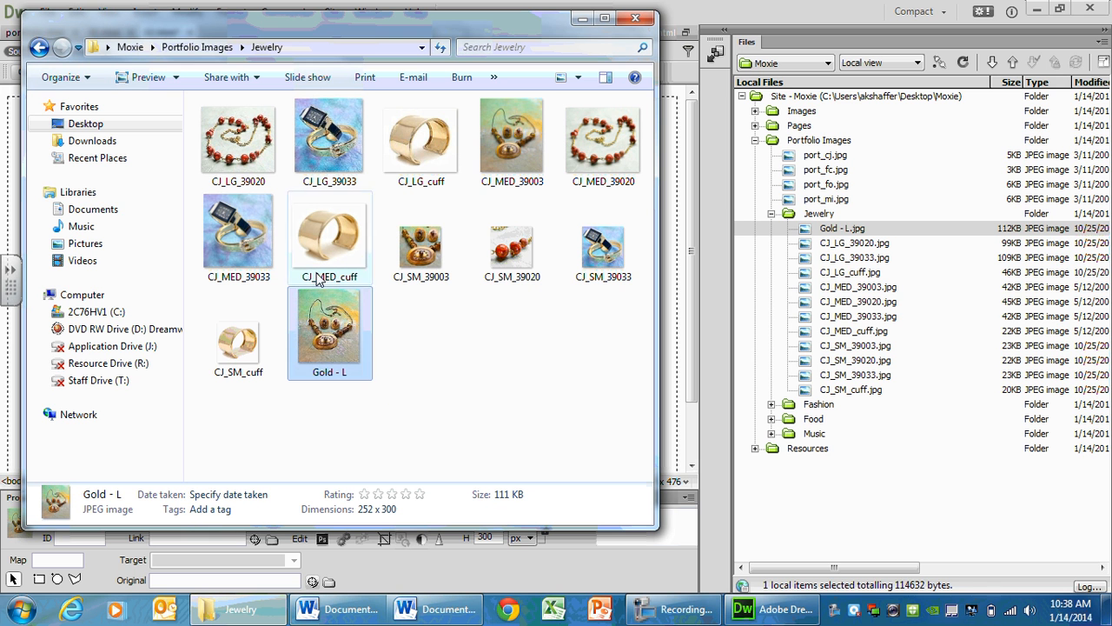
{"action": "left_click", "coordinate": [858, 228]}
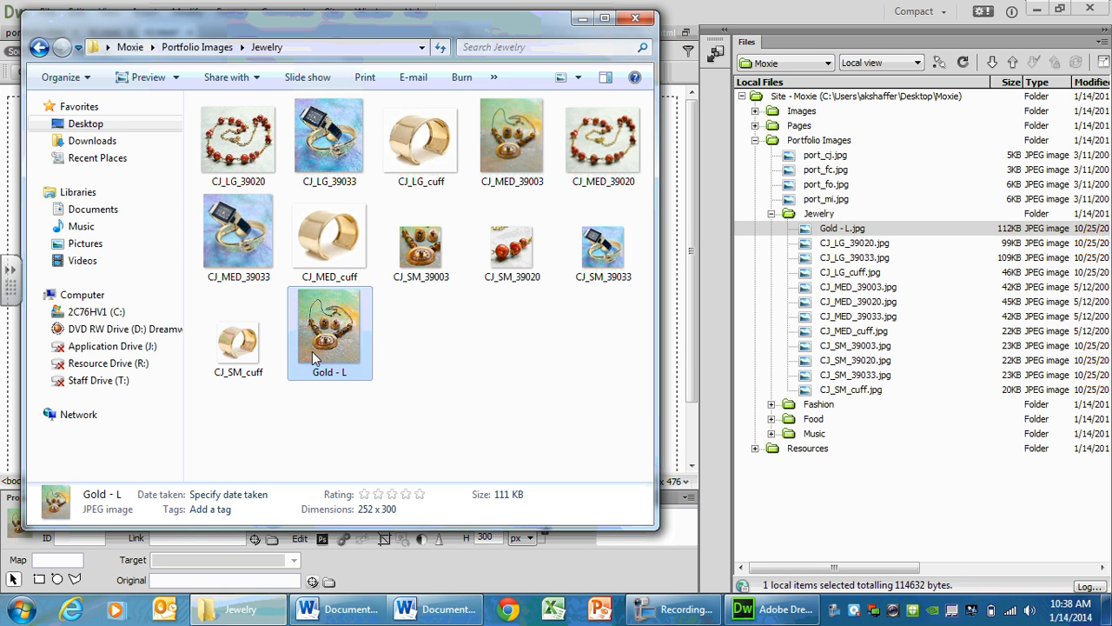
{"action": "mouse_move", "coordinate": [359, 274]}
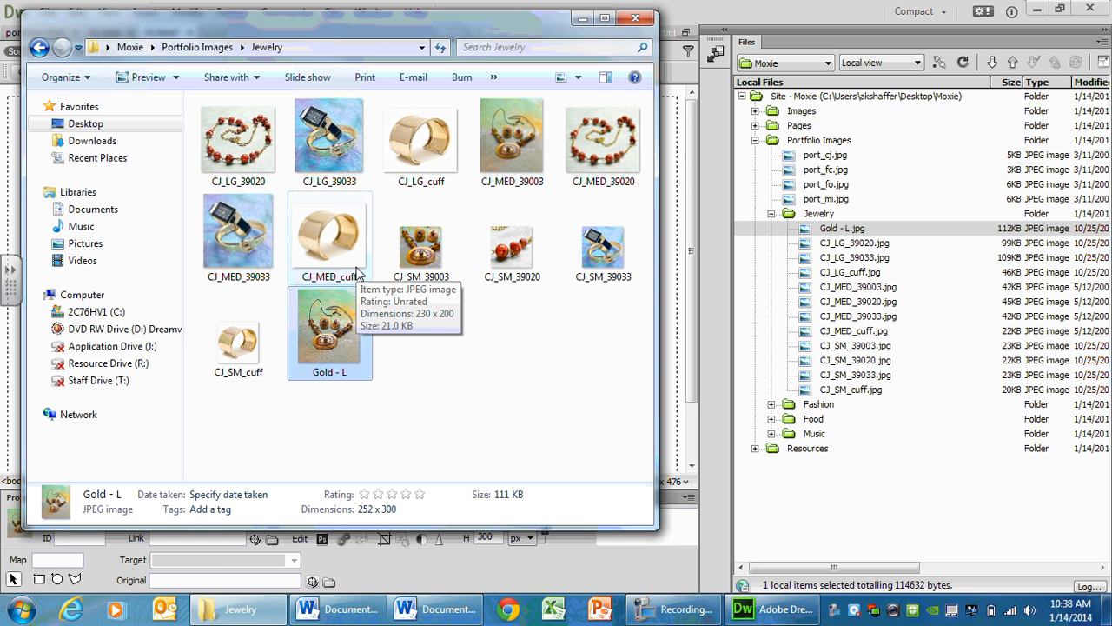
{"action": "left_click", "coordinate": [856, 228]}
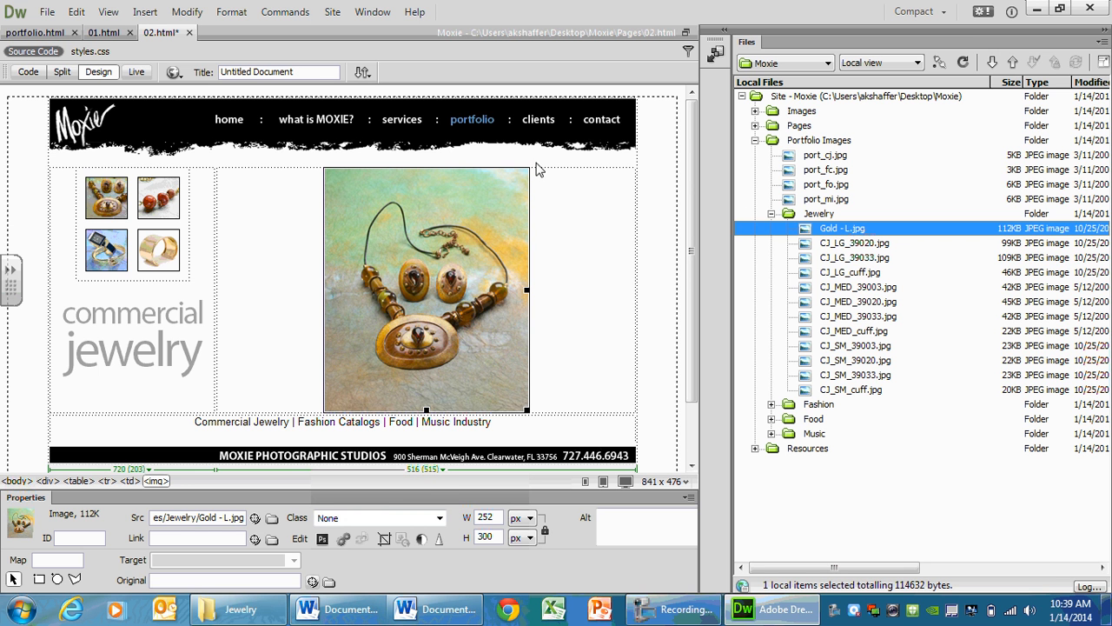
View 01.html, and close 02.html without saving its changes.
{"action": "left_click", "coordinate": [103, 32]}
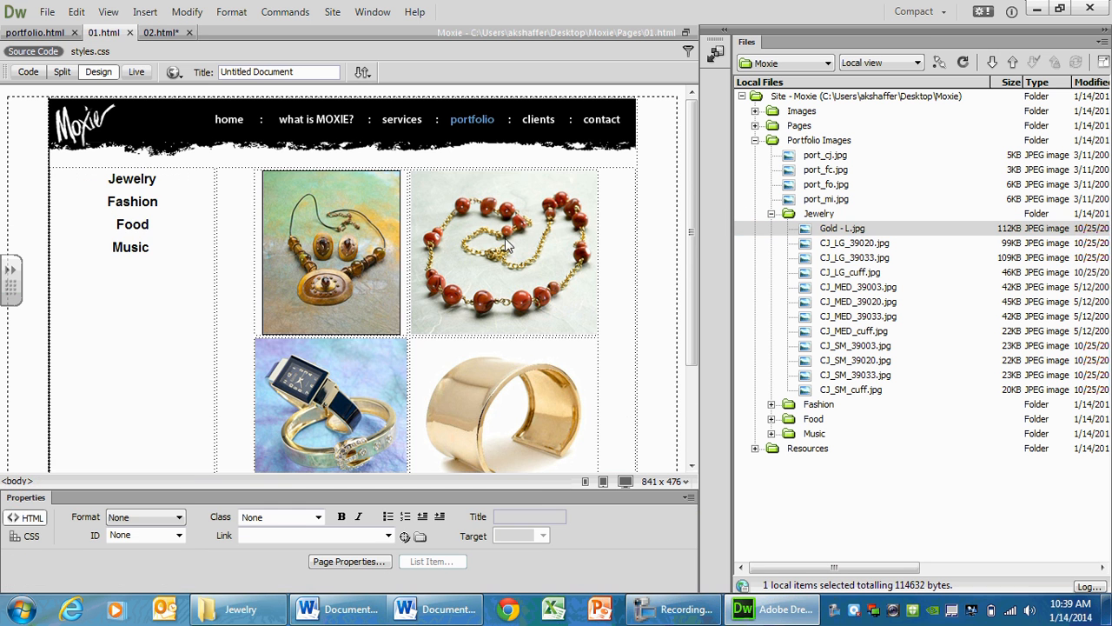
{"action": "left_click", "coordinate": [189, 32]}
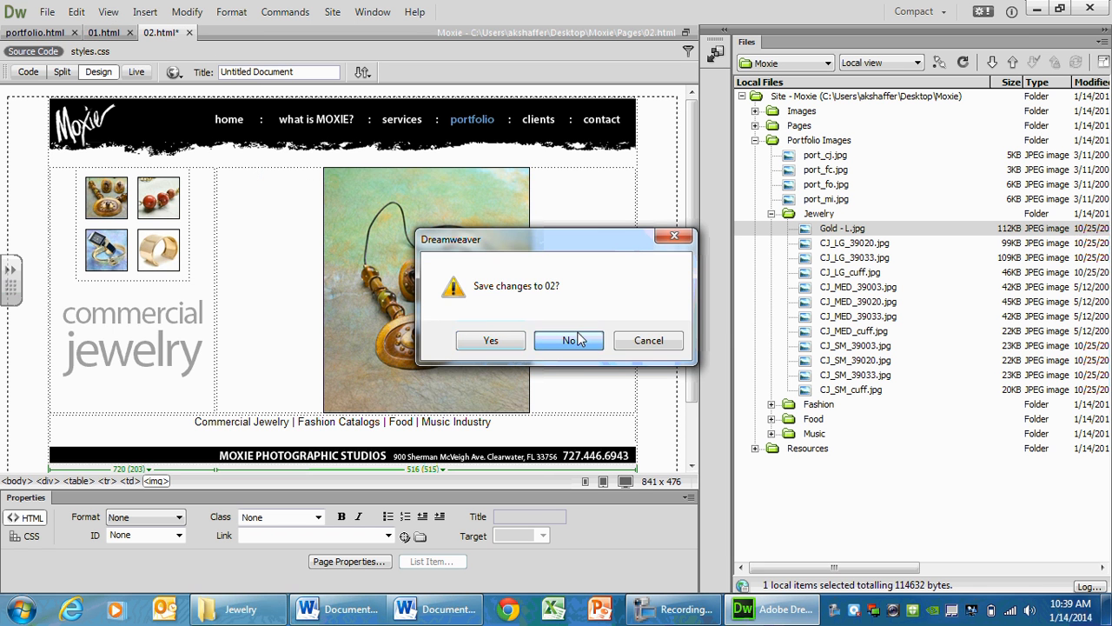
{"action": "left_click", "coordinate": [572, 340]}
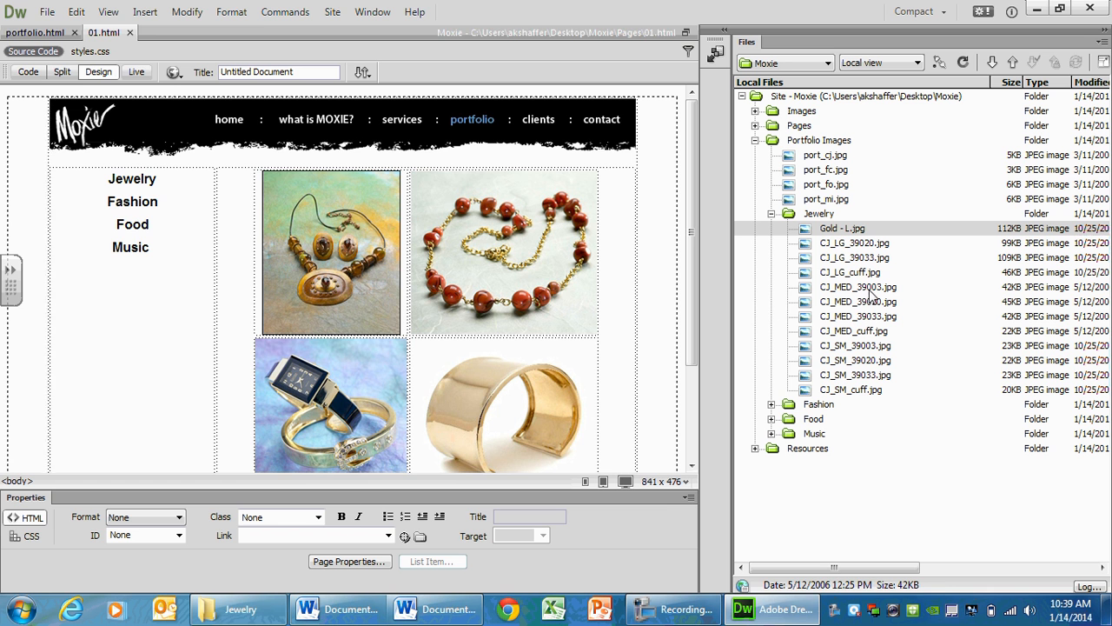
Check the CJ_MED_39003 thumbnail in Windows Explorer, rename that Jewelry file to Gold - M.jpg in Dreamweaver, and update its page links.
{"action": "left_click", "coordinate": [246, 609]}
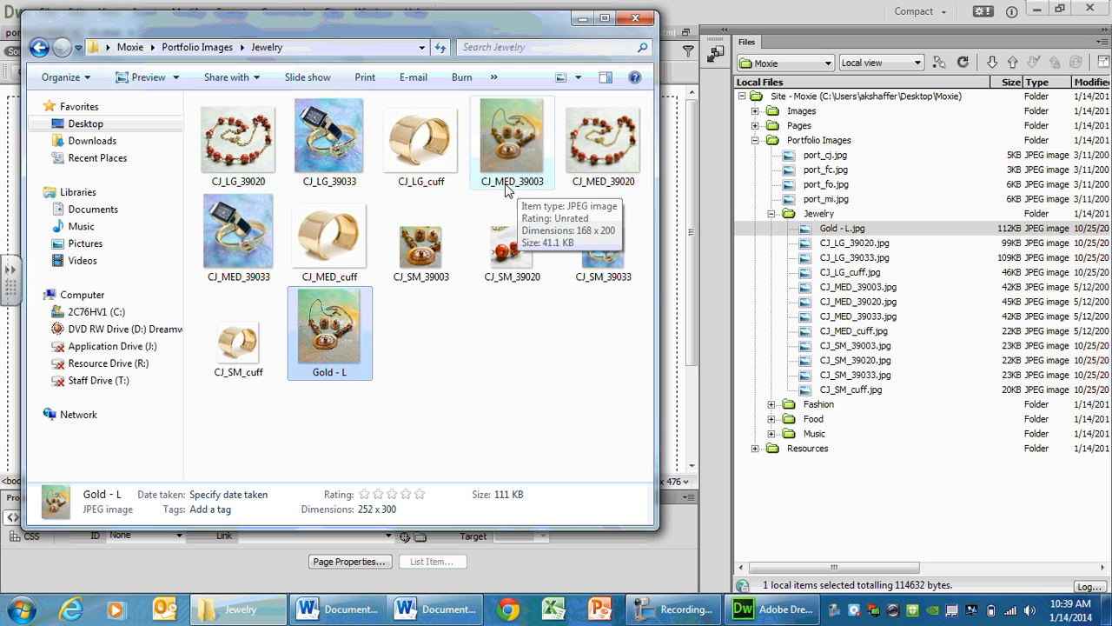
{"action": "left_click", "coordinate": [879, 287]}
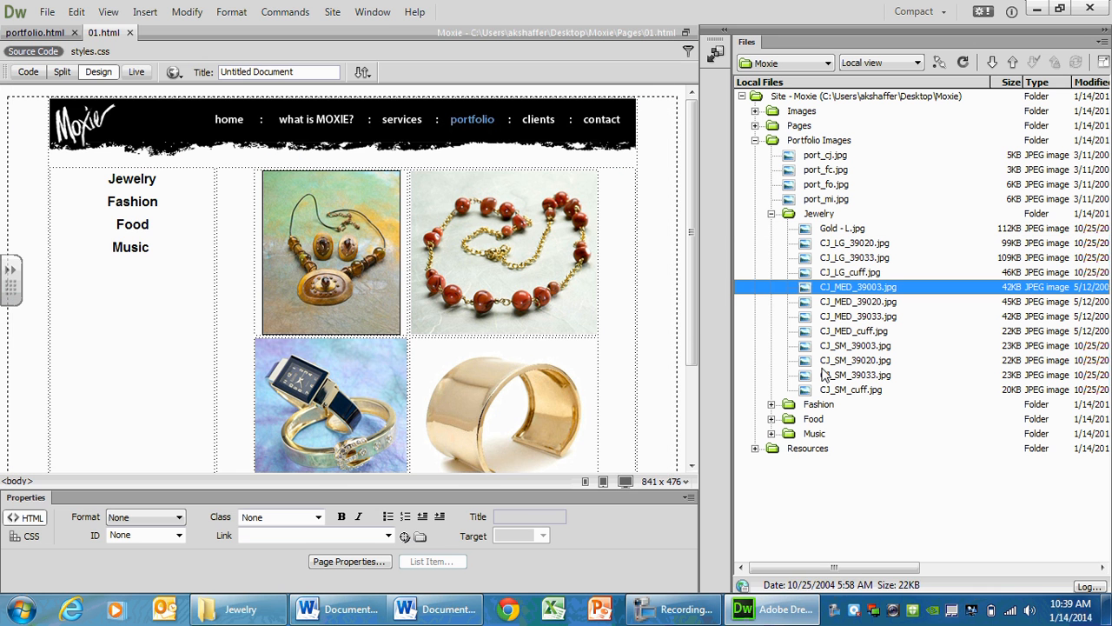
{"action": "left_click", "coordinate": [870, 291]}
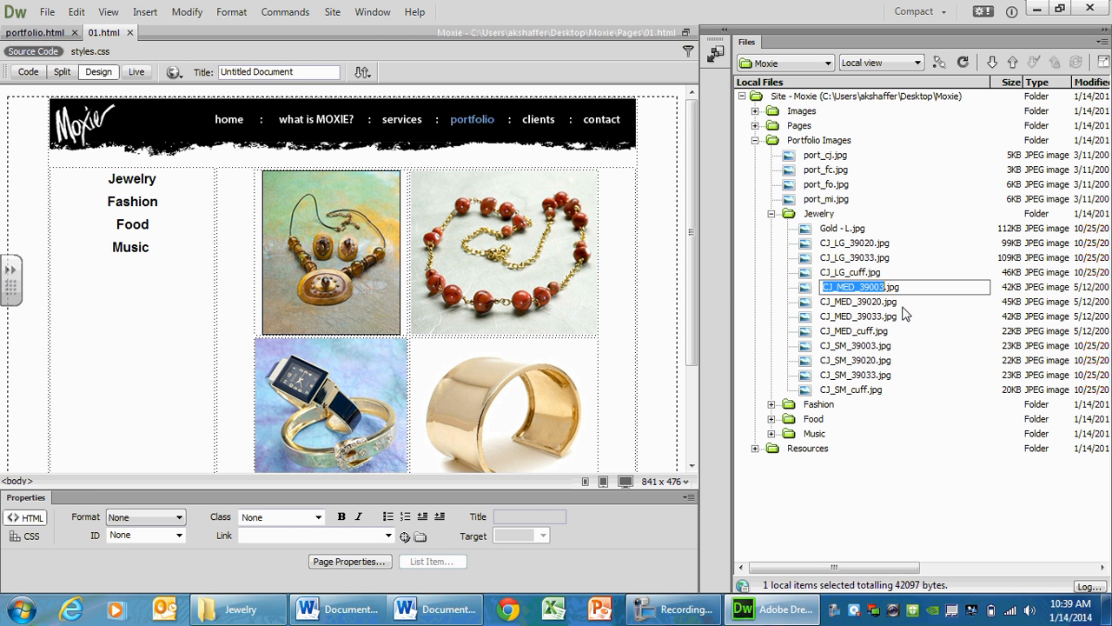
{"action": "type", "text": "Gold - M"}
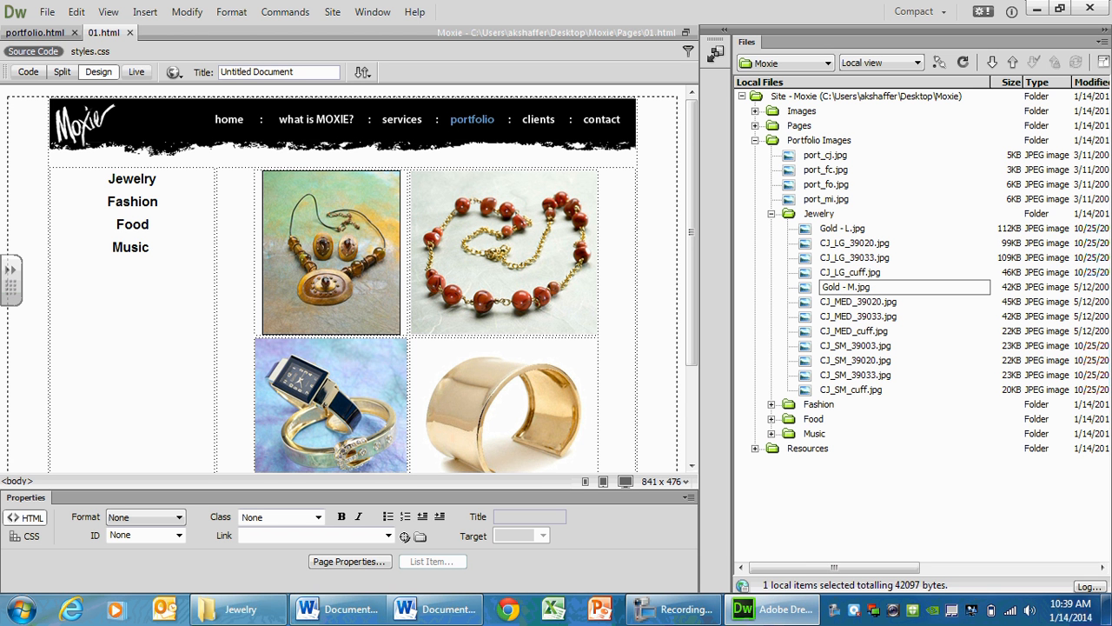
{"action": "left_click", "coordinate": [895, 317]}
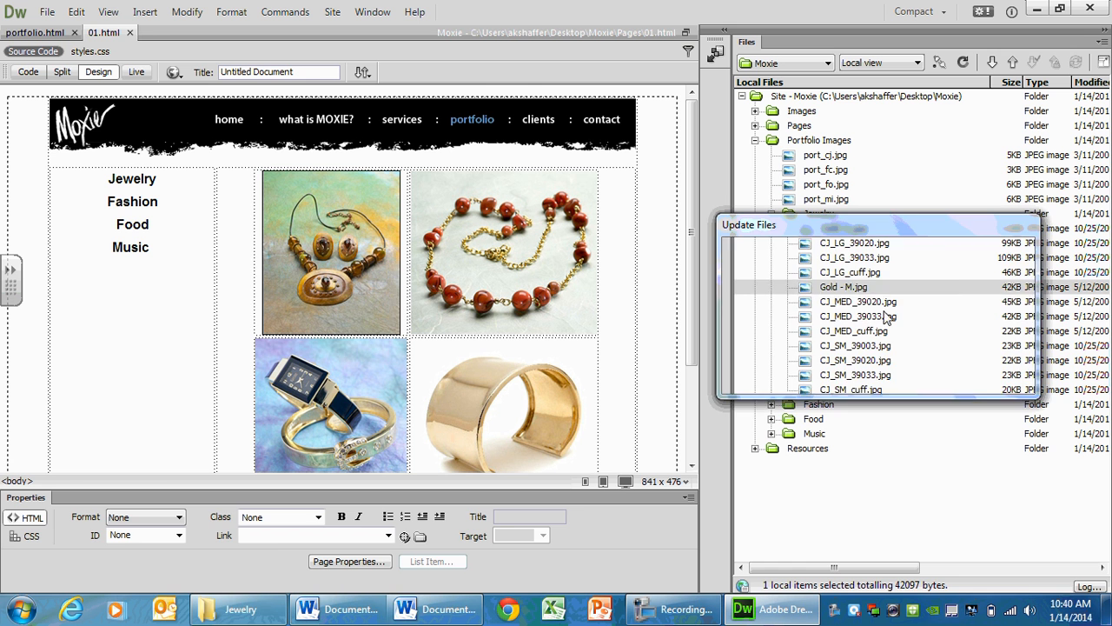
{"action": "left_click", "coordinate": [986, 258]}
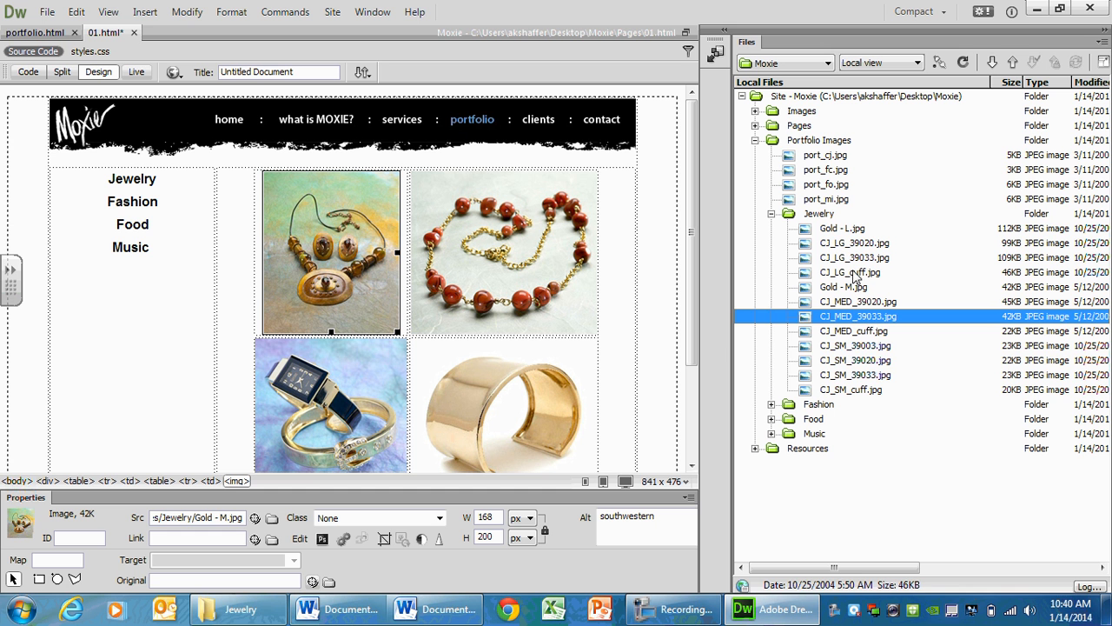
Rename CJ_SM_39003.jpg in the Jewelry folder to Gold - S.jpg, and update the links in pages 02.html to 05.html.
{"action": "left_click", "coordinate": [842, 348]}
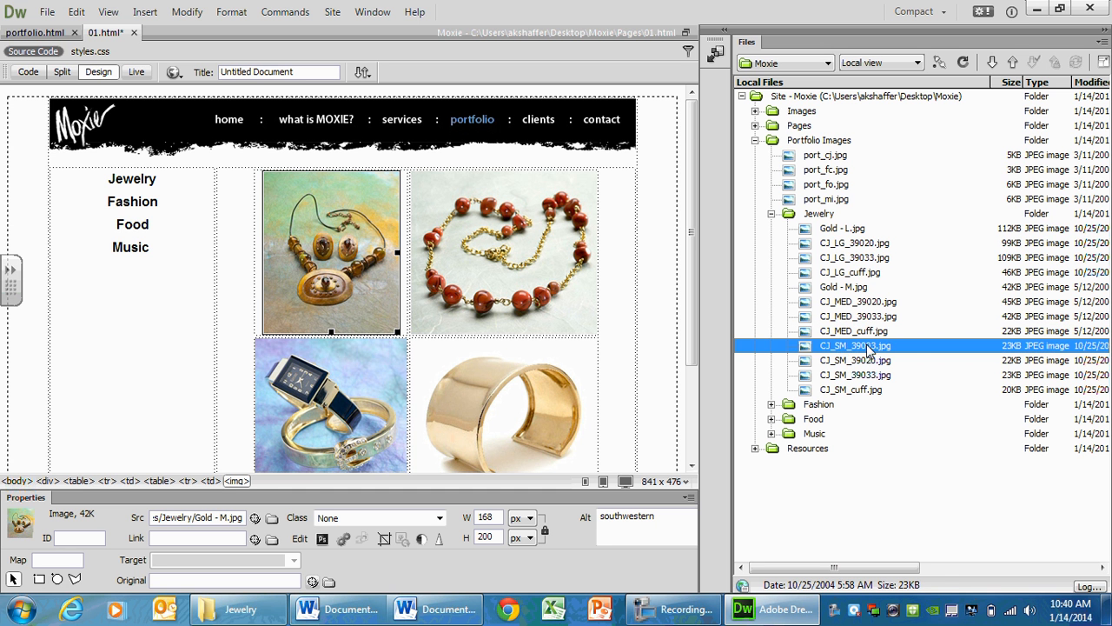
{"action": "left_click", "coordinate": [867, 346]}
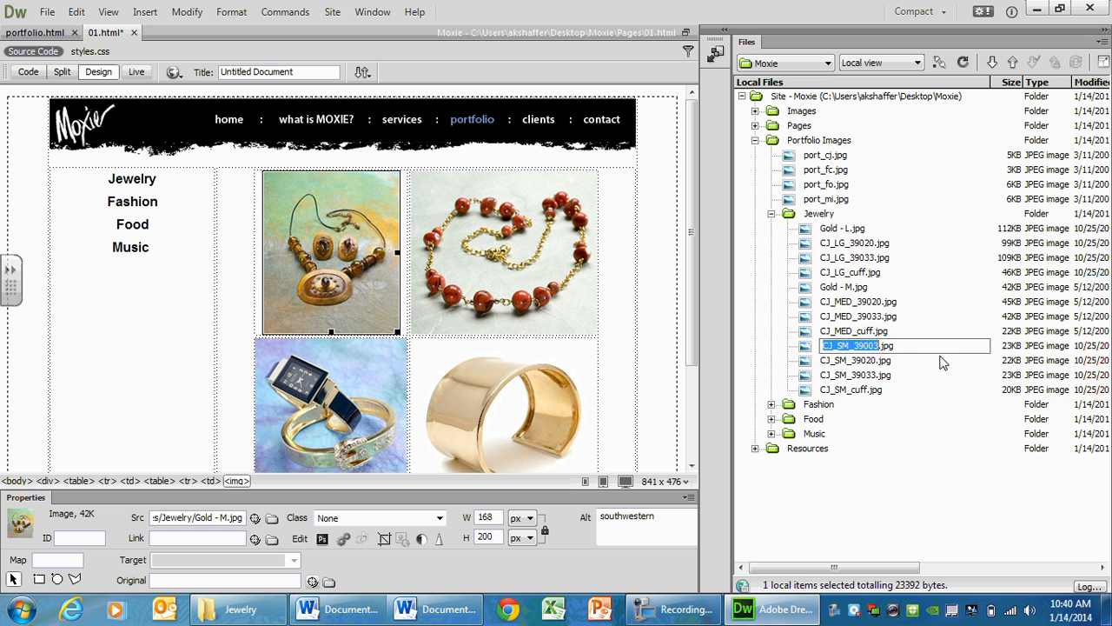
{"action": "type", "text": "Gold - S"}
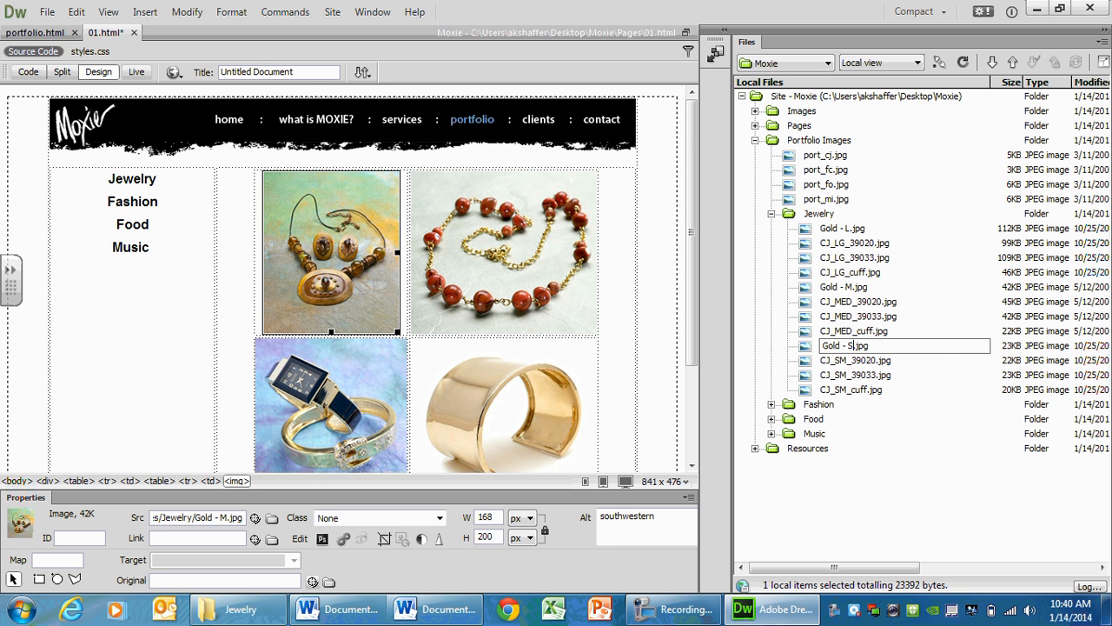
{"action": "key", "text": "Return"}
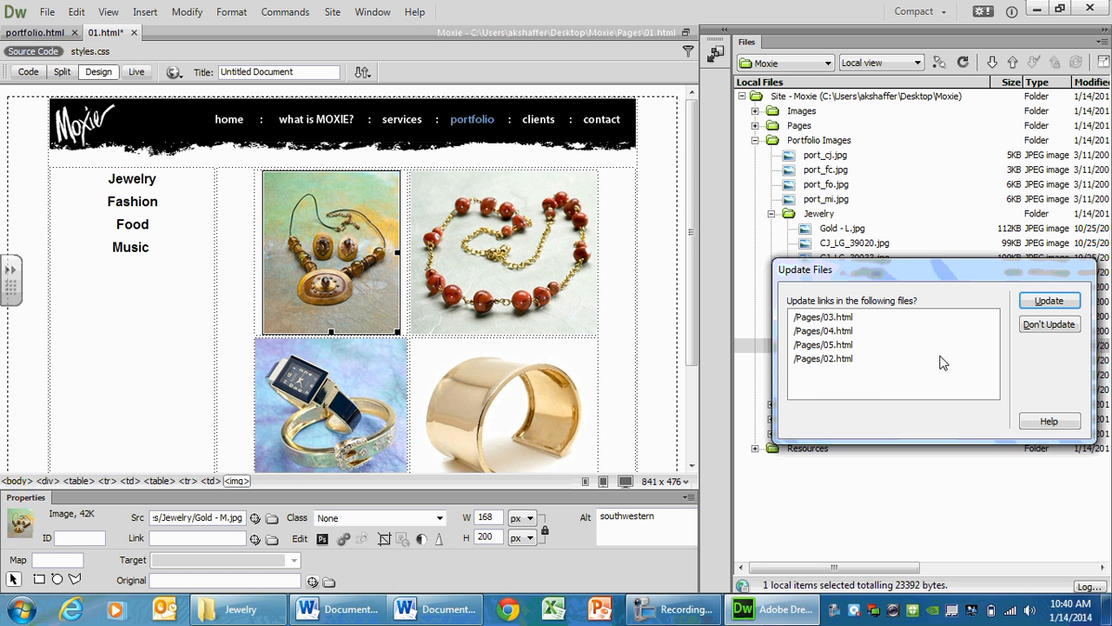
{"action": "key", "text": "Return"}
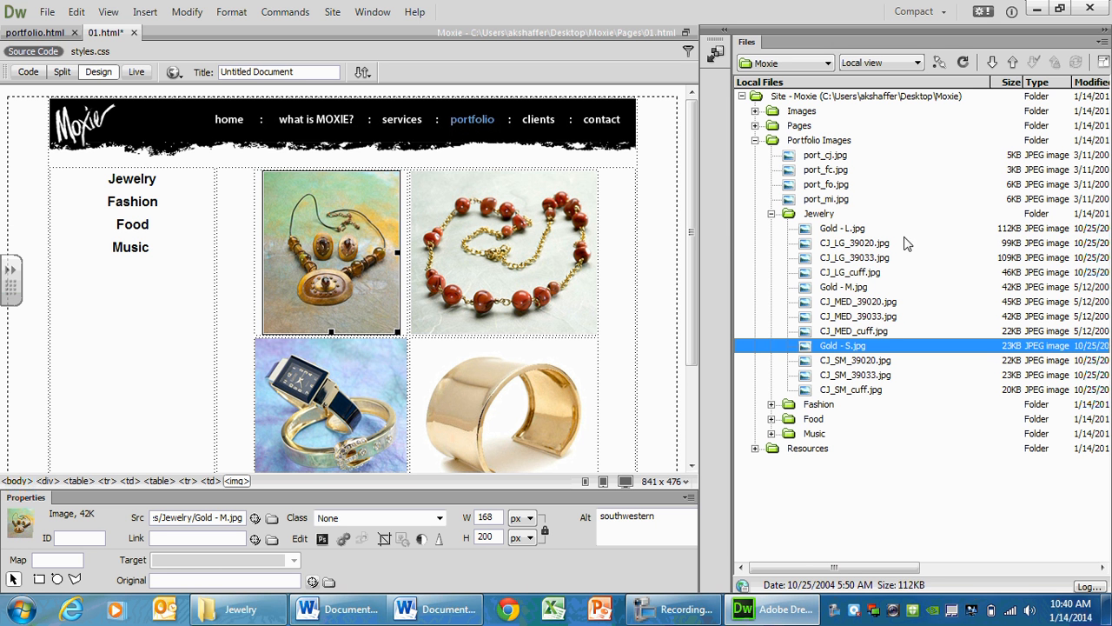
Switch to the Jewelry folder in Windows Explorer and reposition its window to check the CJ_LG_39020 thumbnail.
{"action": "left_click", "coordinate": [841, 243]}
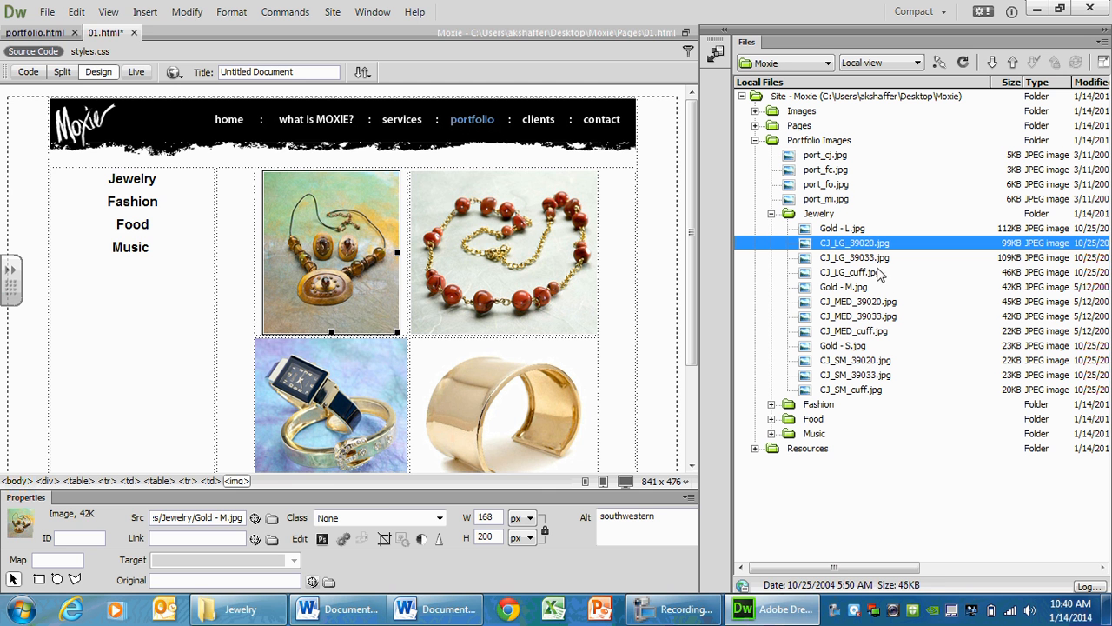
{"action": "left_click", "coordinate": [275, 602]}
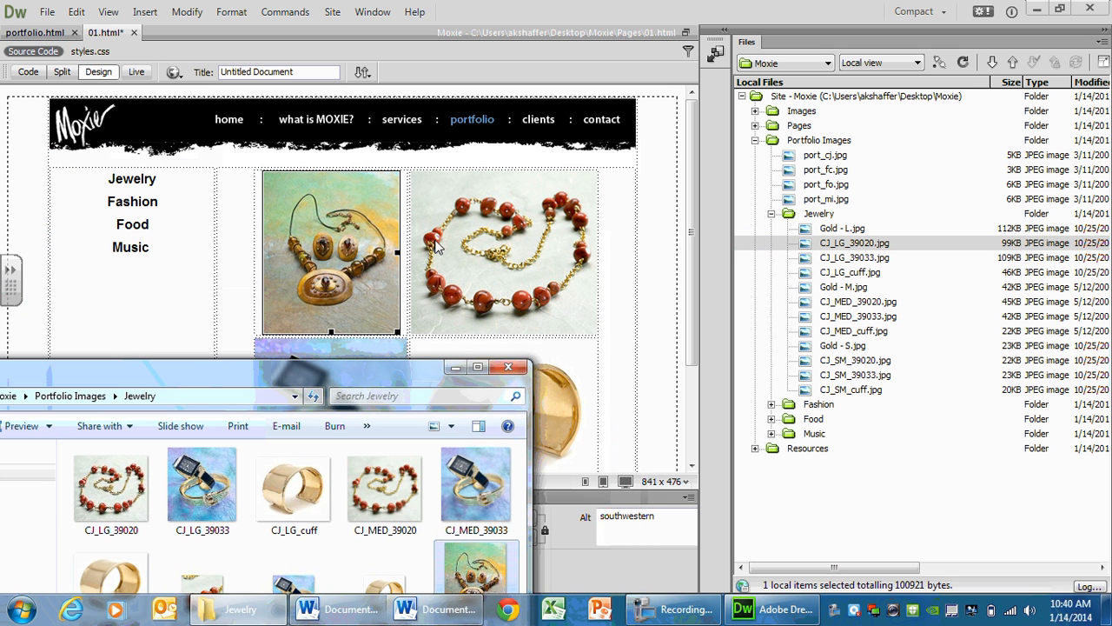
{"action": "left_click_drag", "start_coordinate": [324, 380], "coordinate": [508, 0]}
{"action": "left_click", "coordinate": [1059, 8]}
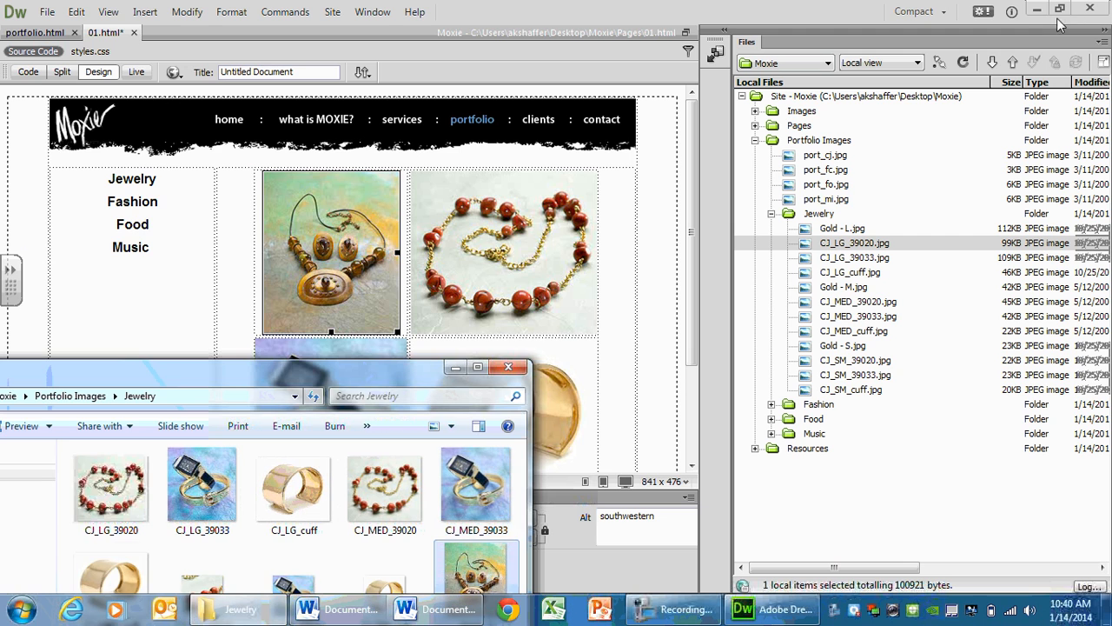
{"action": "left_click_drag", "start_coordinate": [364, 379], "coordinate": [488, 73]}
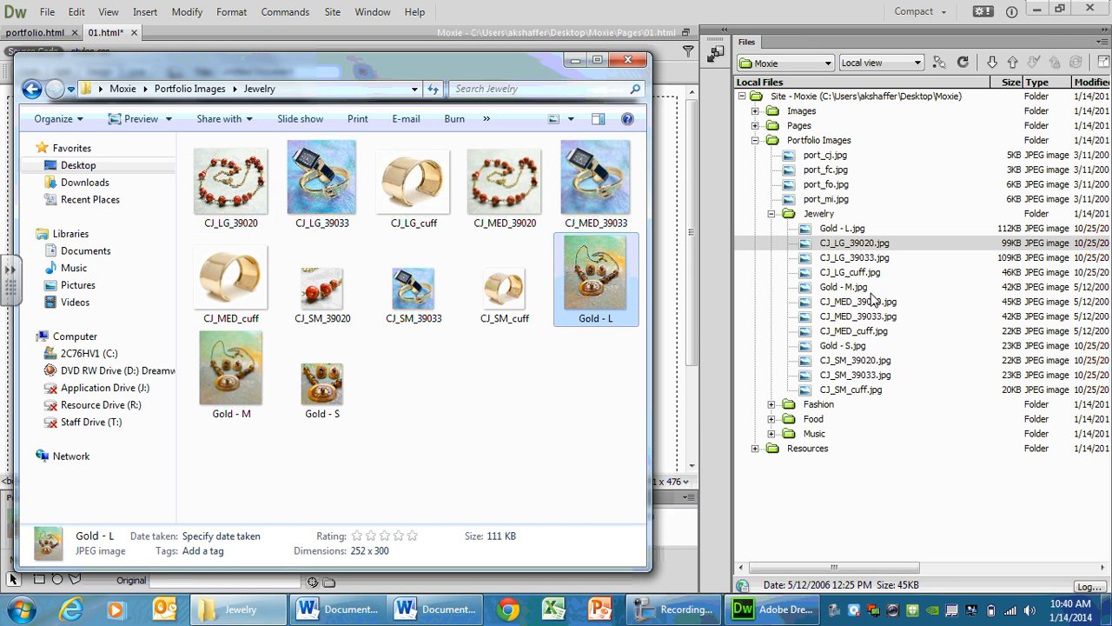
In Dreamweaver, rename CJ_LG_39020.jpg in the Jewelry folder to Red - L.jpg and update its page links.
{"action": "left_click", "coordinate": [846, 245]}
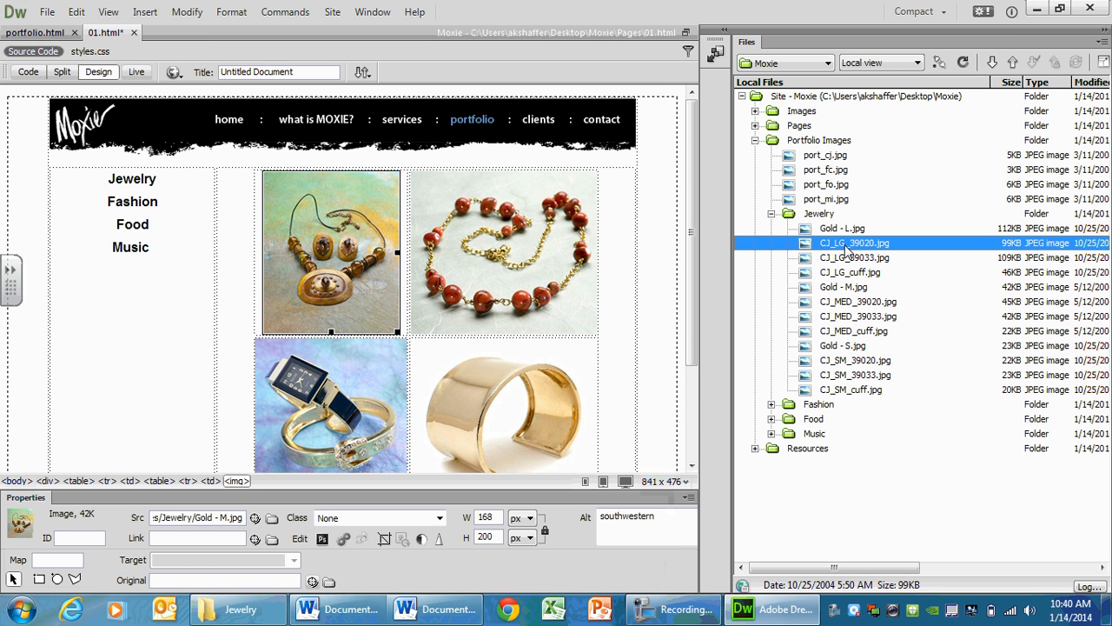
{"action": "left_click", "coordinate": [848, 245]}
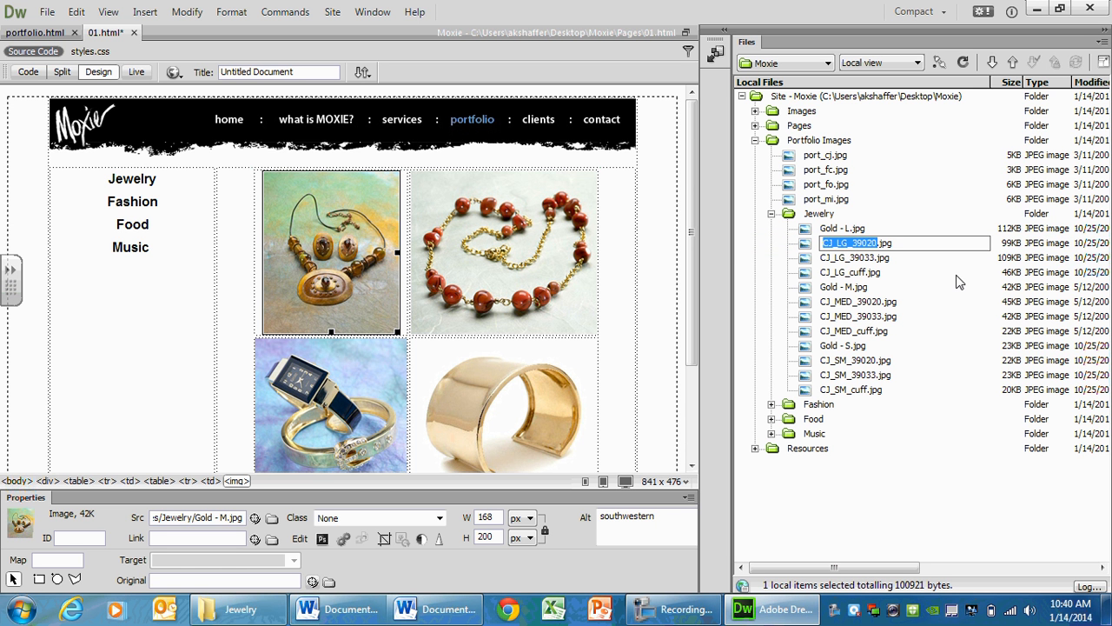
{"action": "type", "text": "Red "}
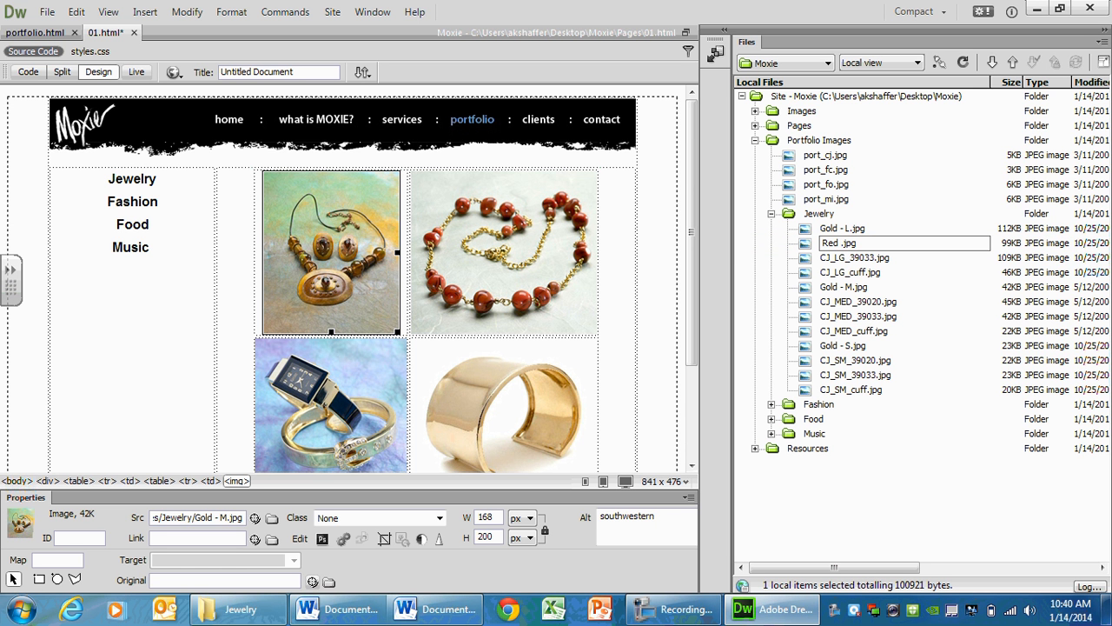
{"action": "type", "text": "- L"}
{"action": "key", "text": "Return"}
{"action": "key", "text": "Return"}
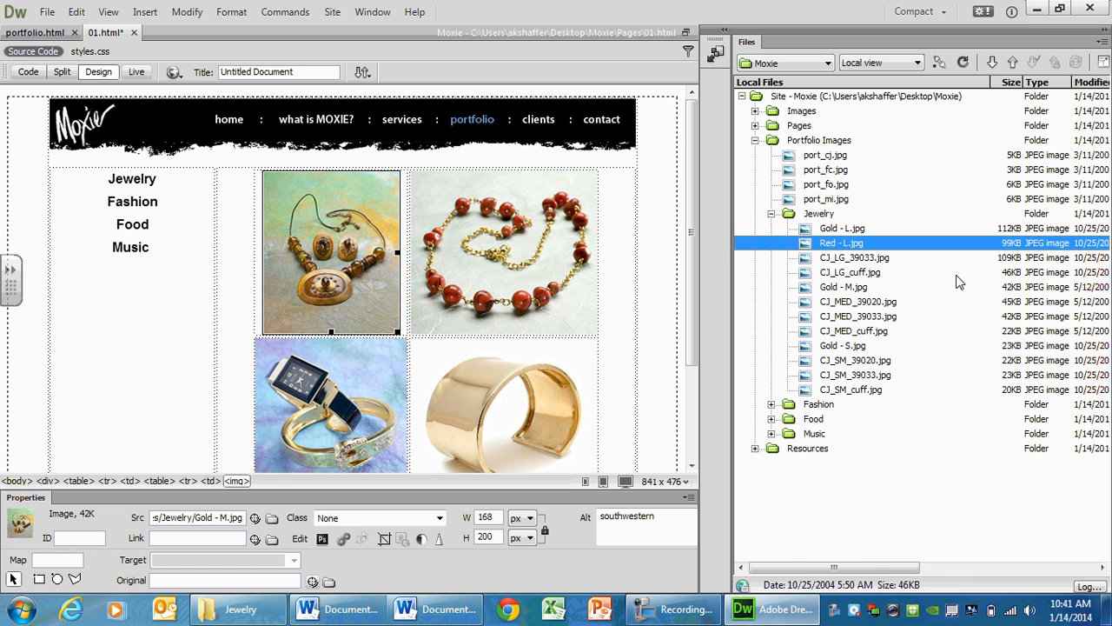
Rename CJ_MED_39020.jpg in the Jewelry folder to Red - M.jpg and update its page links.
{"action": "left_click", "coordinate": [854, 301]}
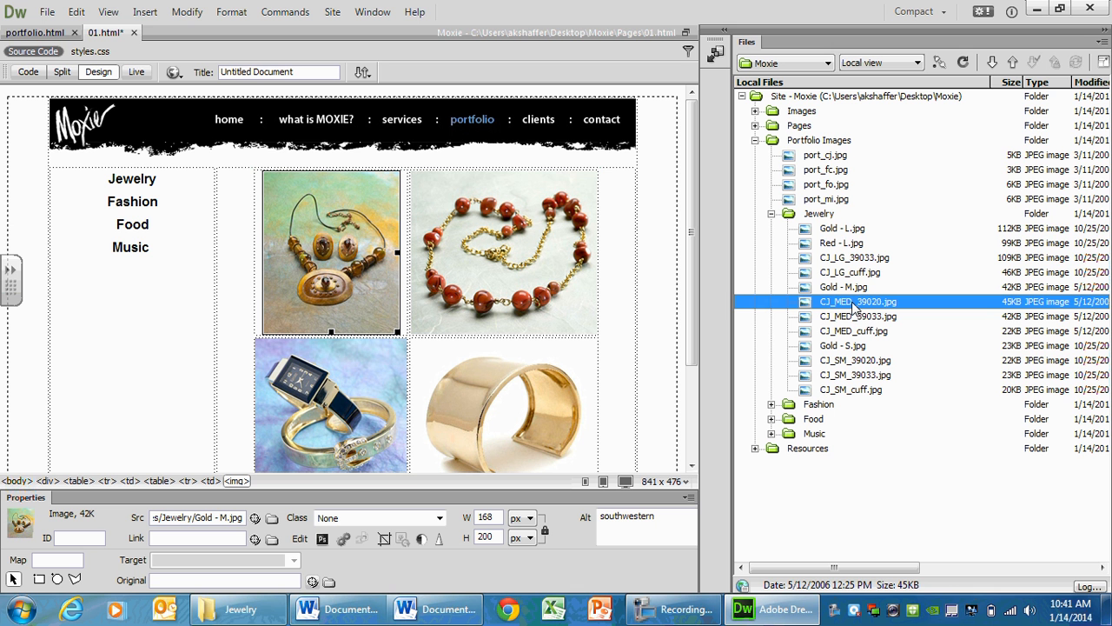
{"action": "left_click", "coordinate": [855, 303]}
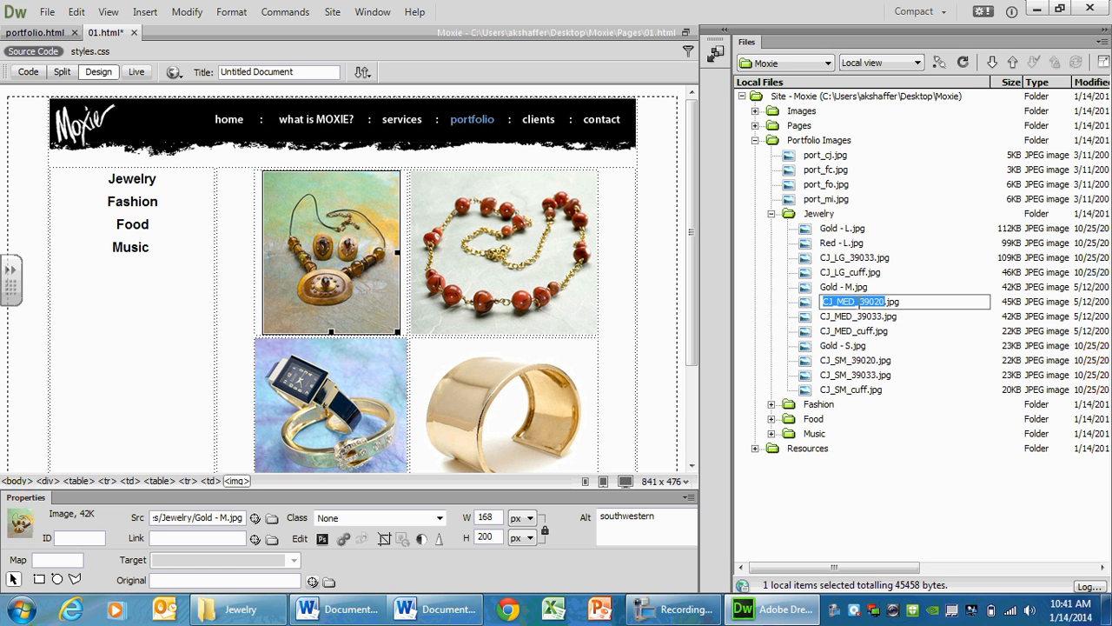
{"action": "type", "text": "Red - "}
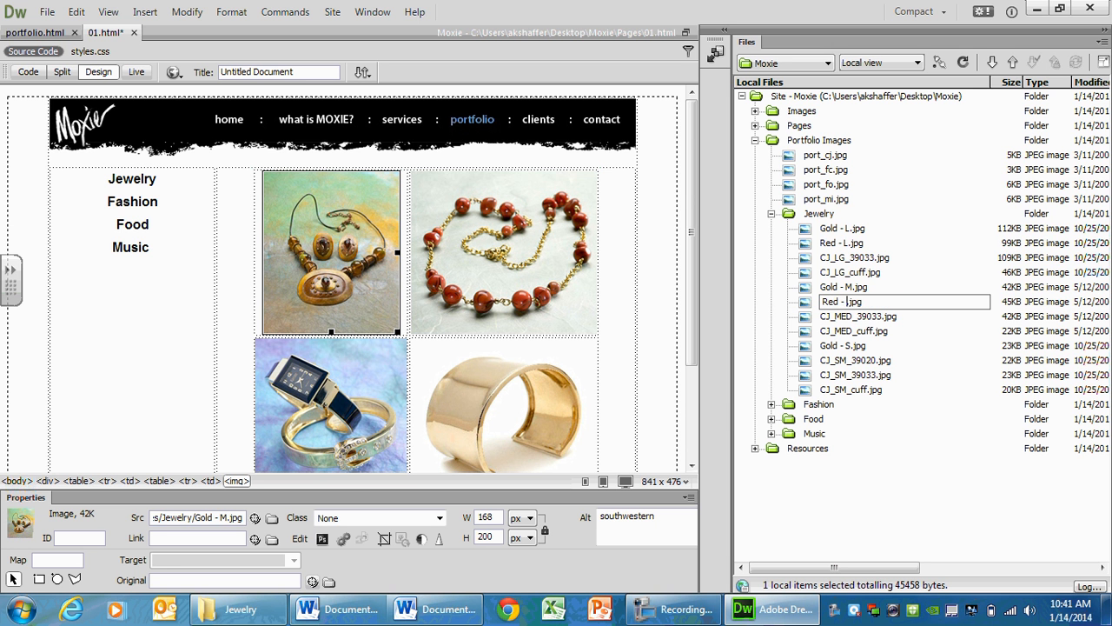
{"action": "type", "text": "M"}
{"action": "key", "text": "Return"}
{"action": "key", "text": "Return"}
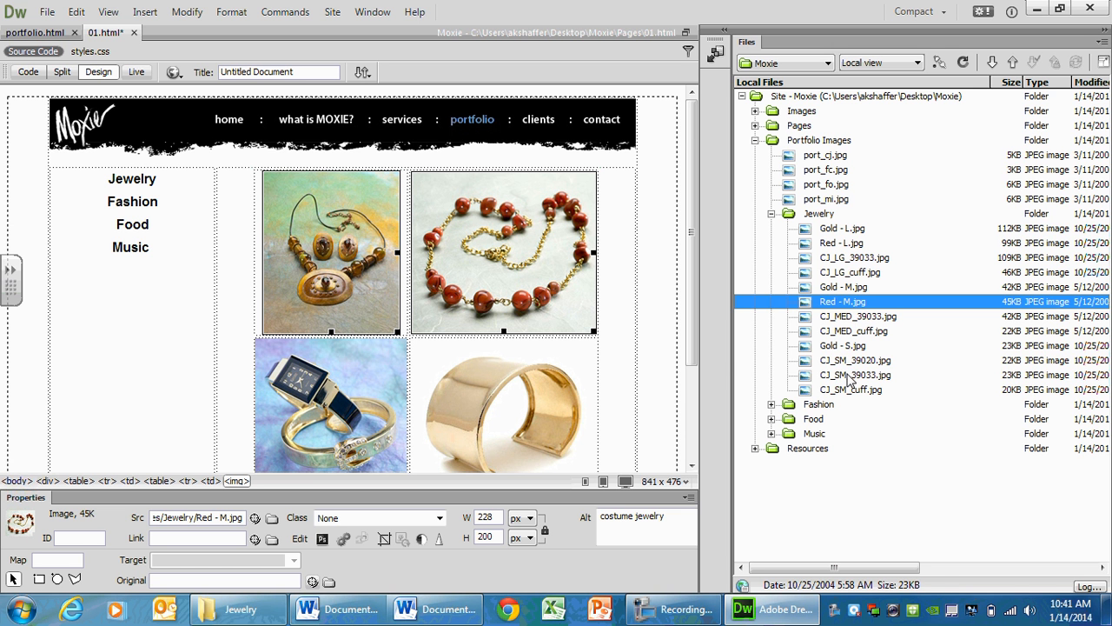
Rename CJ_SM_39020.jpg in the Jewelry folder to Red - S.jpg and update its page links.
{"action": "left_click", "coordinate": [841, 361]}
{"action": "left_click", "coordinate": [840, 362]}
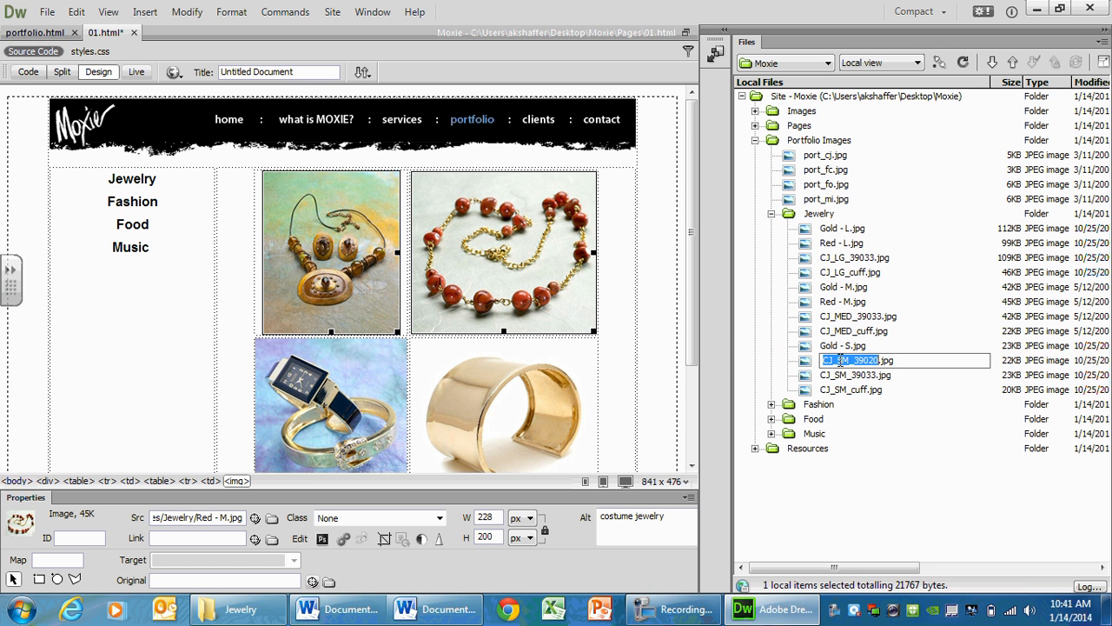
{"action": "type", "text": "Red - "}
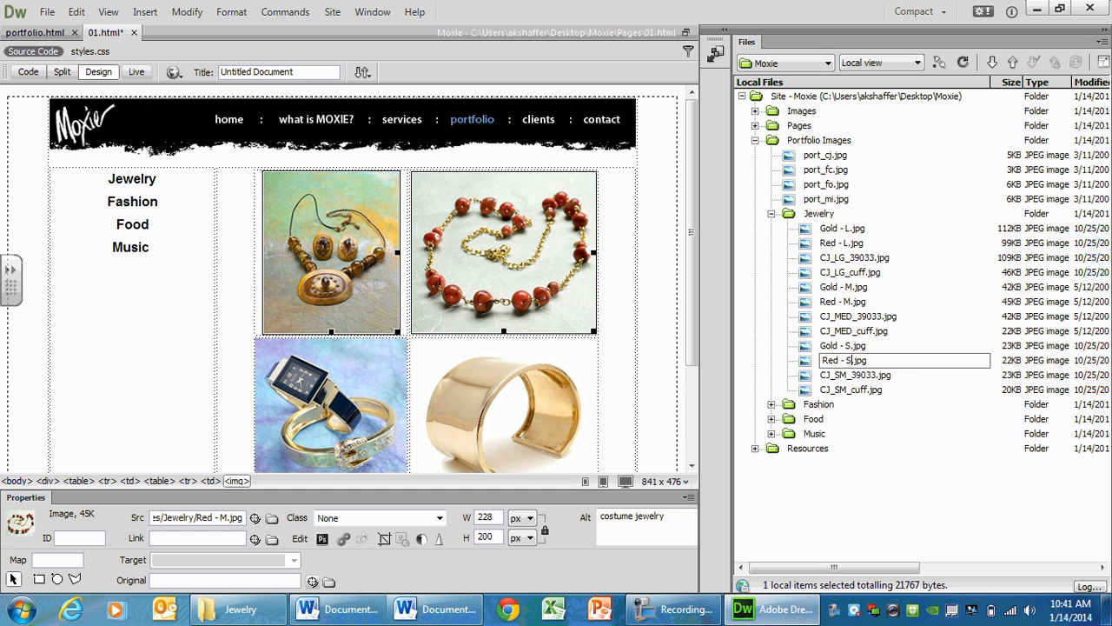
{"action": "type", "text": "S"}
{"action": "key", "text": "Return"}
{"action": "key", "text": "Return"}
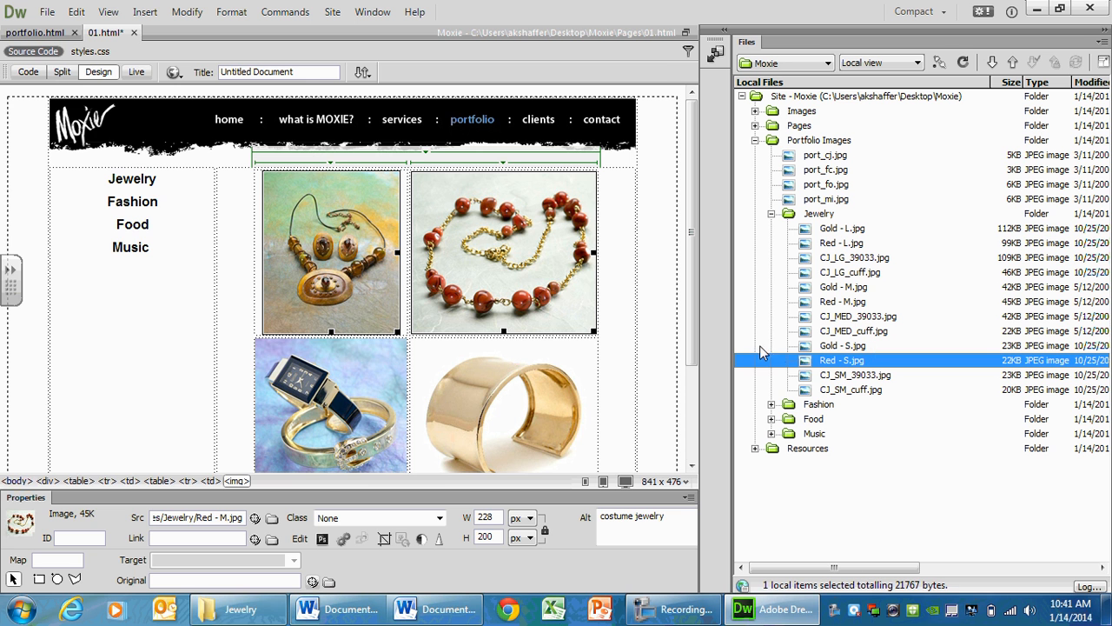
Check the CJ_LG_39033 thumbnail in Windows Explorer, rename that Jewelry file to Watch - L.jpg in Dreamweaver, and update its page links.
{"action": "left_click", "coordinate": [231, 609]}
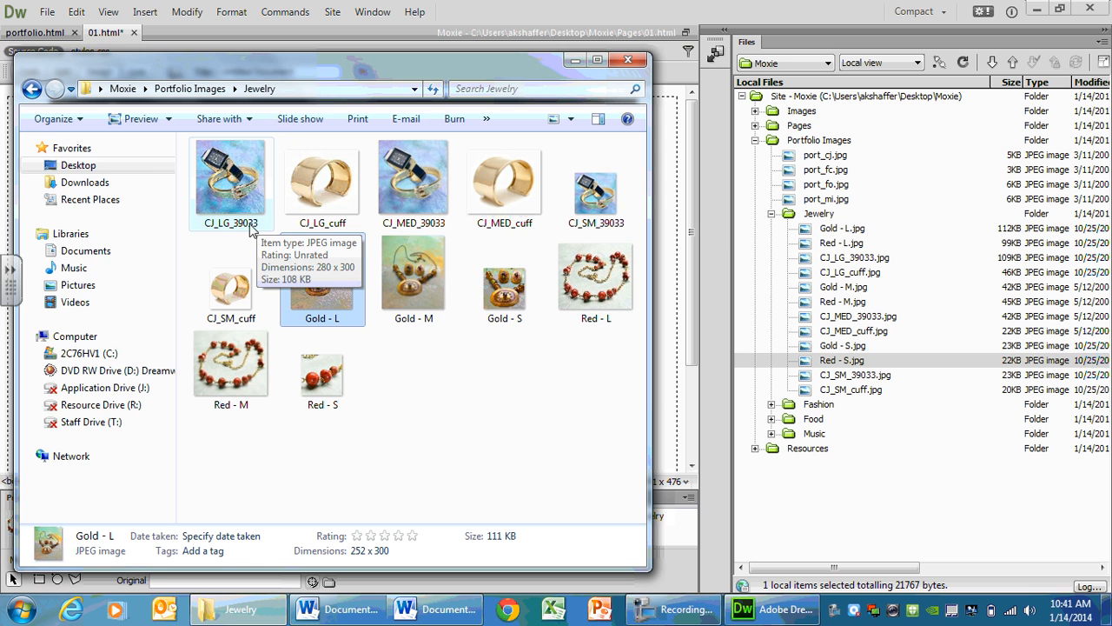
{"action": "left_click", "coordinate": [856, 258]}
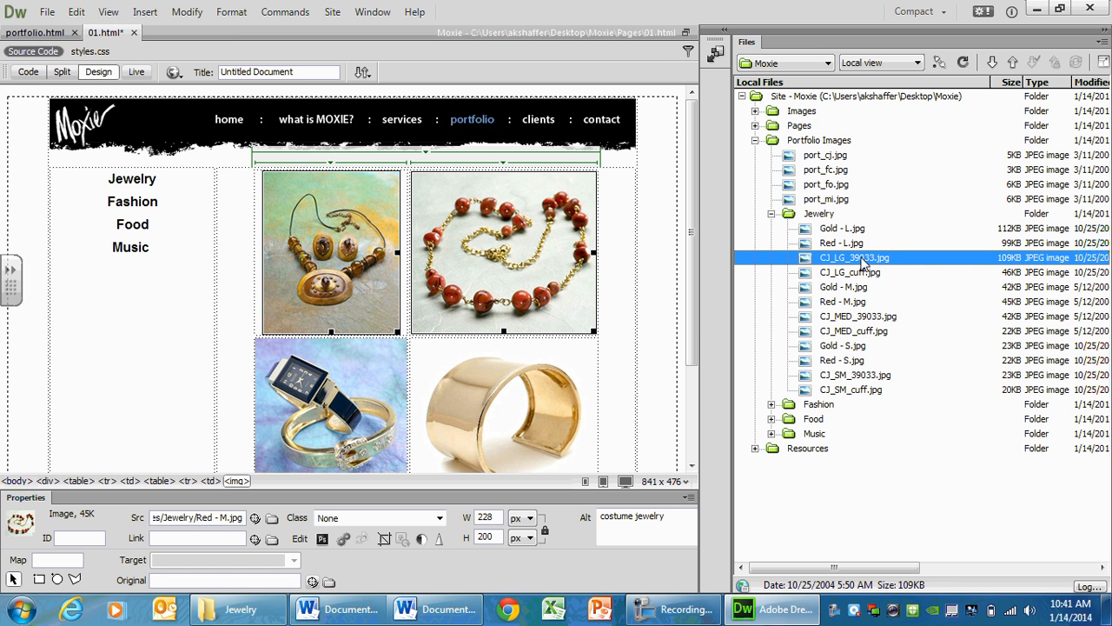
{"action": "left_click", "coordinate": [863, 259]}
{"action": "type", "text": "watch"}
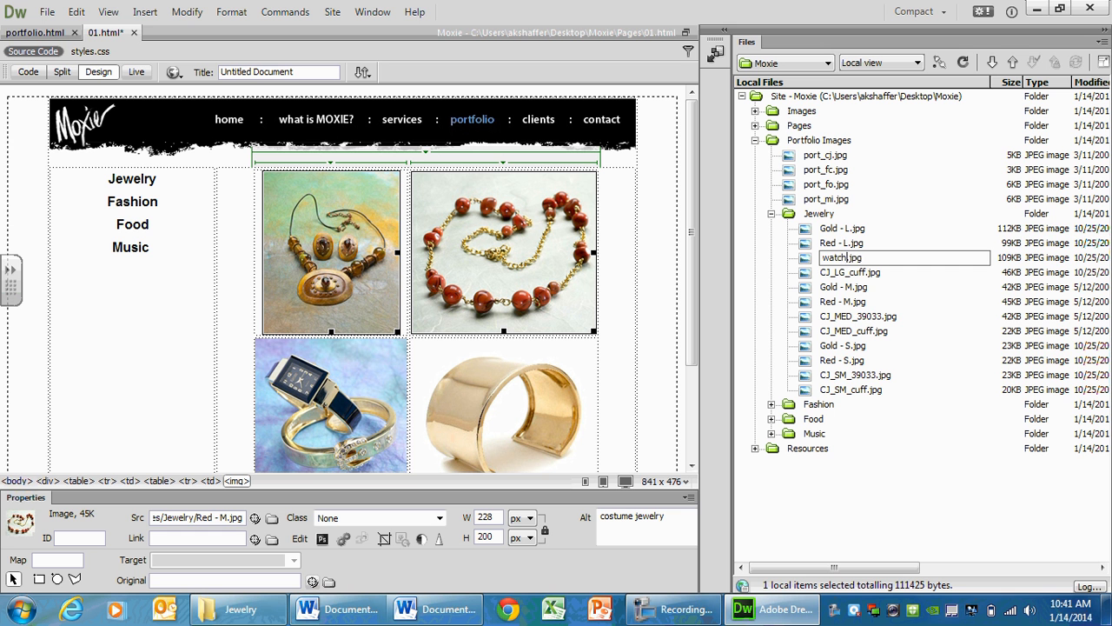
{"action": "key", "text": "BackSpace"}
{"action": "key", "text": "BackSpace"}
{"action": "key", "text": "BackSpace"}
{"action": "key", "text": "BackSpace"}
{"action": "key", "text": "BackSpace"}
{"action": "type", "text": "Watch - L"}
{"action": "key", "text": "Return"}
{"action": "key", "text": "Return"}
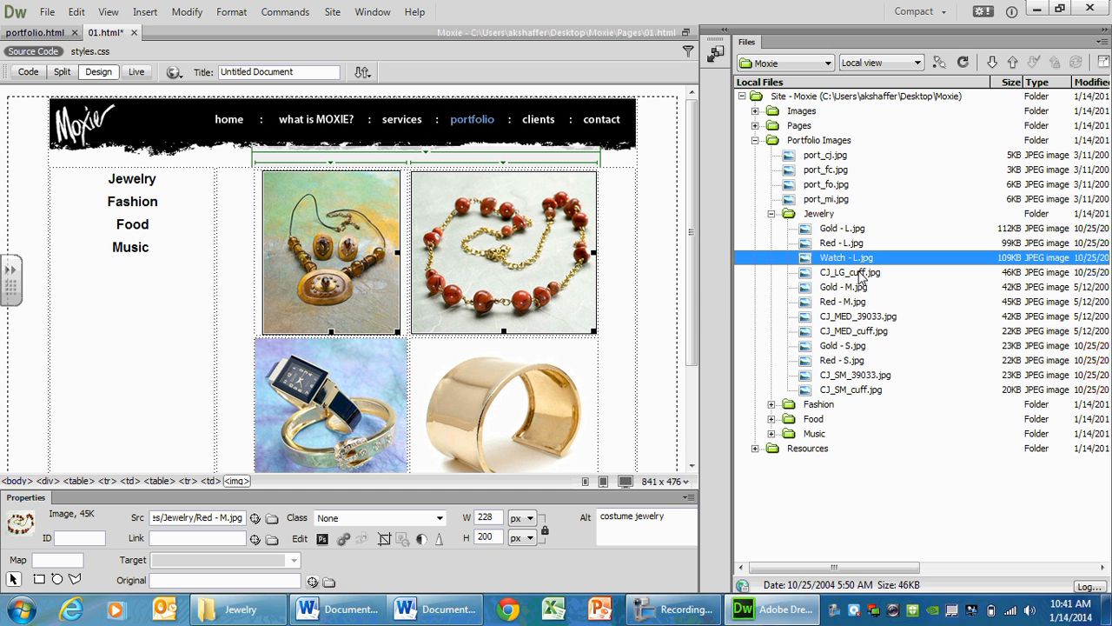
Rename CJ_MED_39033.jpg in the Jewelry folder to Watch - M.jpg and update the link in page 01.html.
{"action": "left_click", "coordinate": [859, 318]}
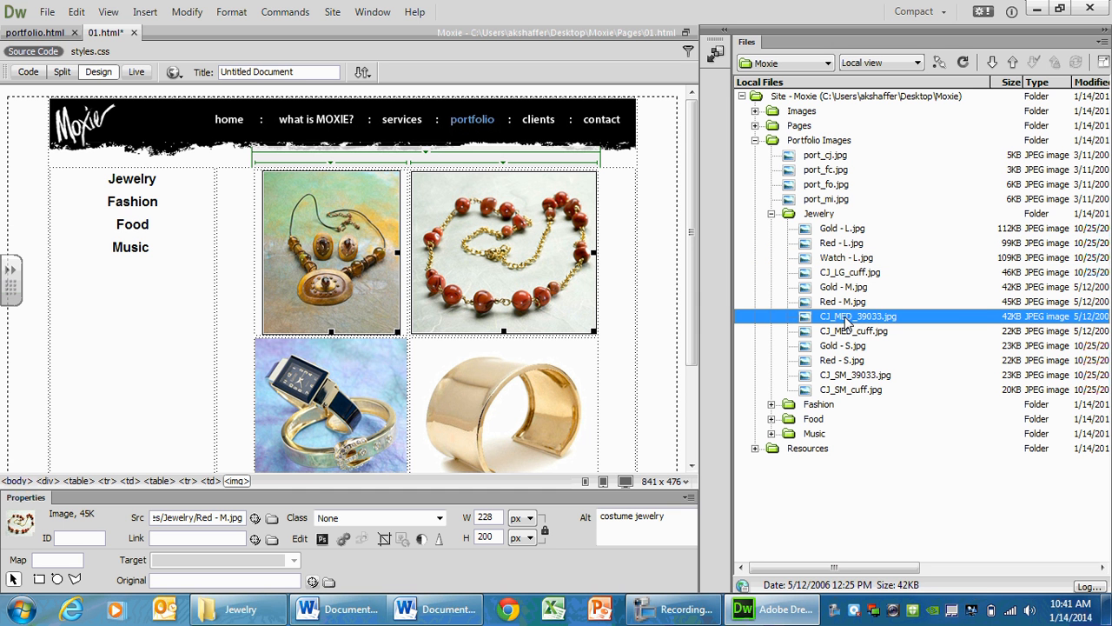
{"action": "left_click", "coordinate": [849, 316]}
{"action": "type", "text": "Watch "}
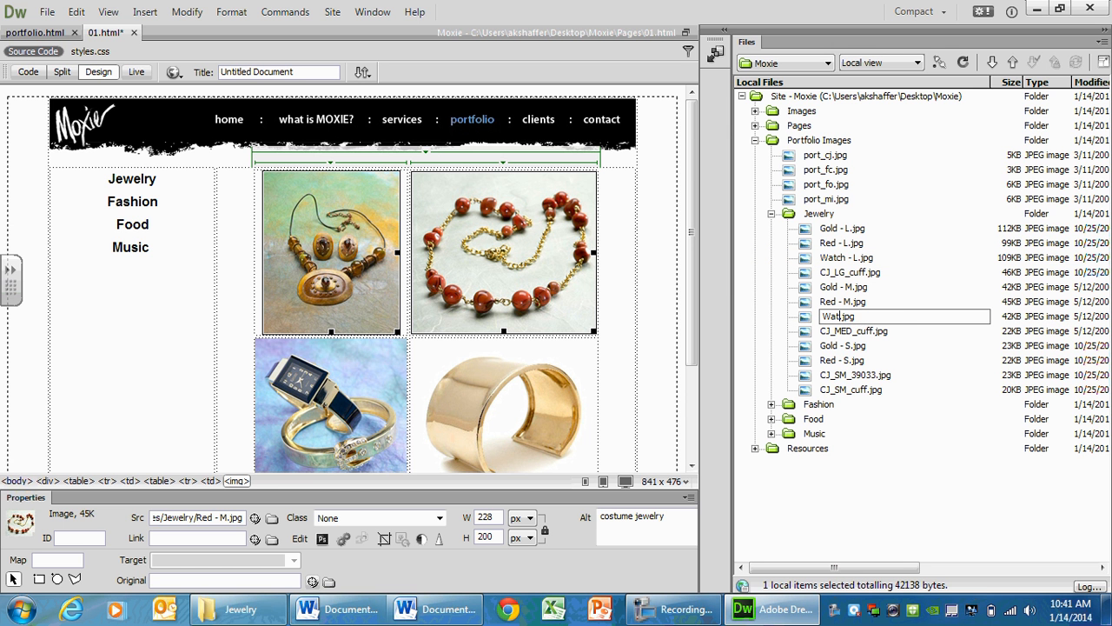
{"action": "type", "text": "- M"}
{"action": "key", "text": "Return"}
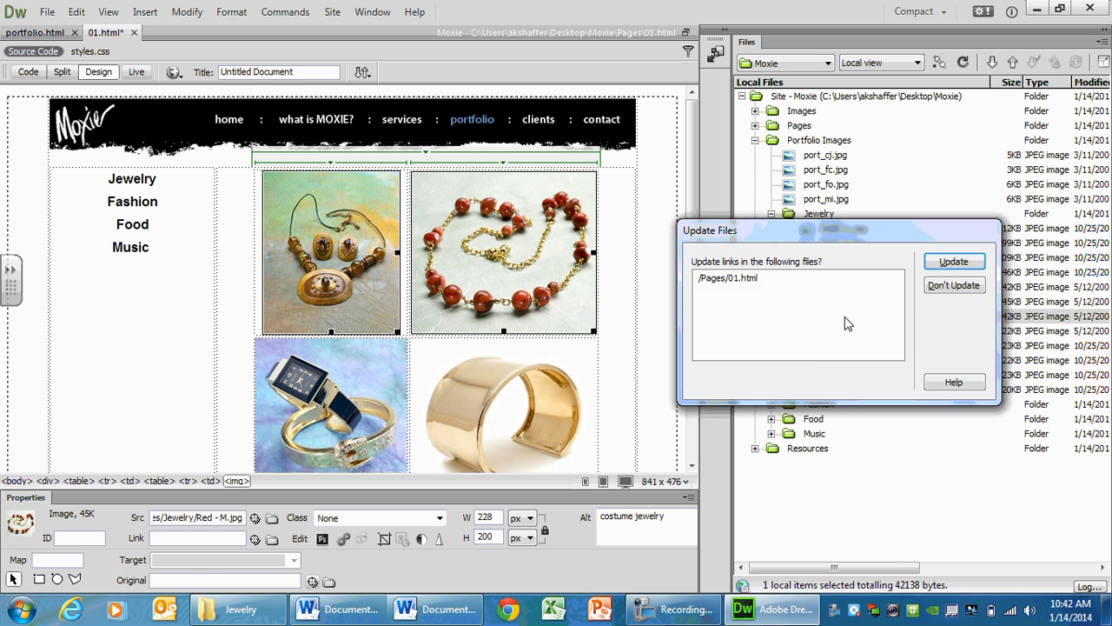
{"action": "key", "text": "Return"}
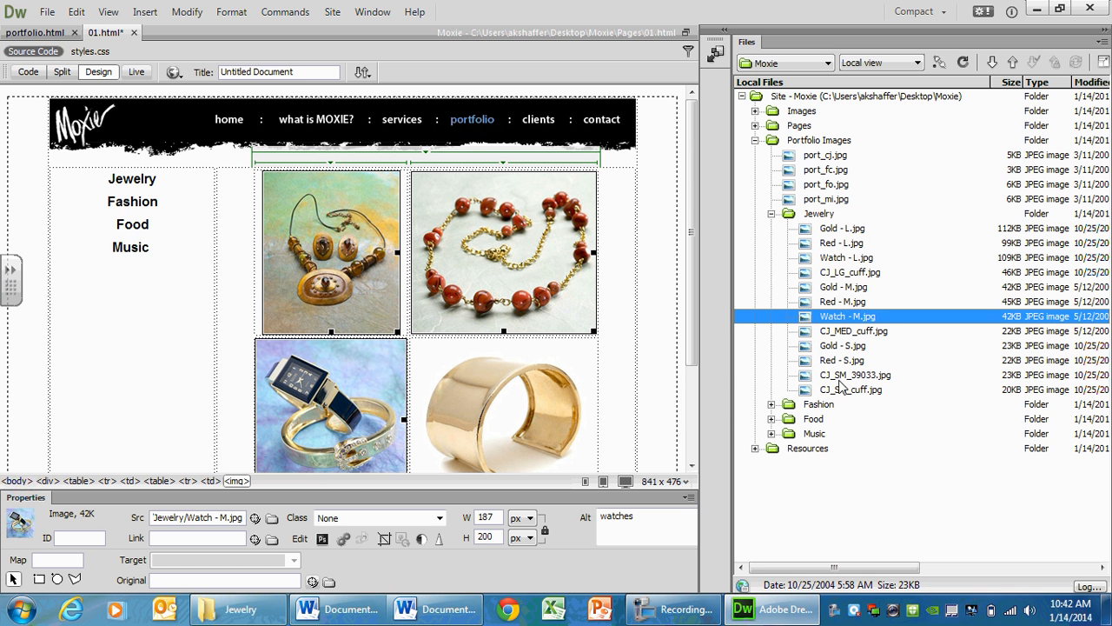
Rename CJ_SM_39033.jpg in the Jewelry folder to Watch - S.jpg and update its page links.
{"action": "left_click", "coordinate": [837, 375]}
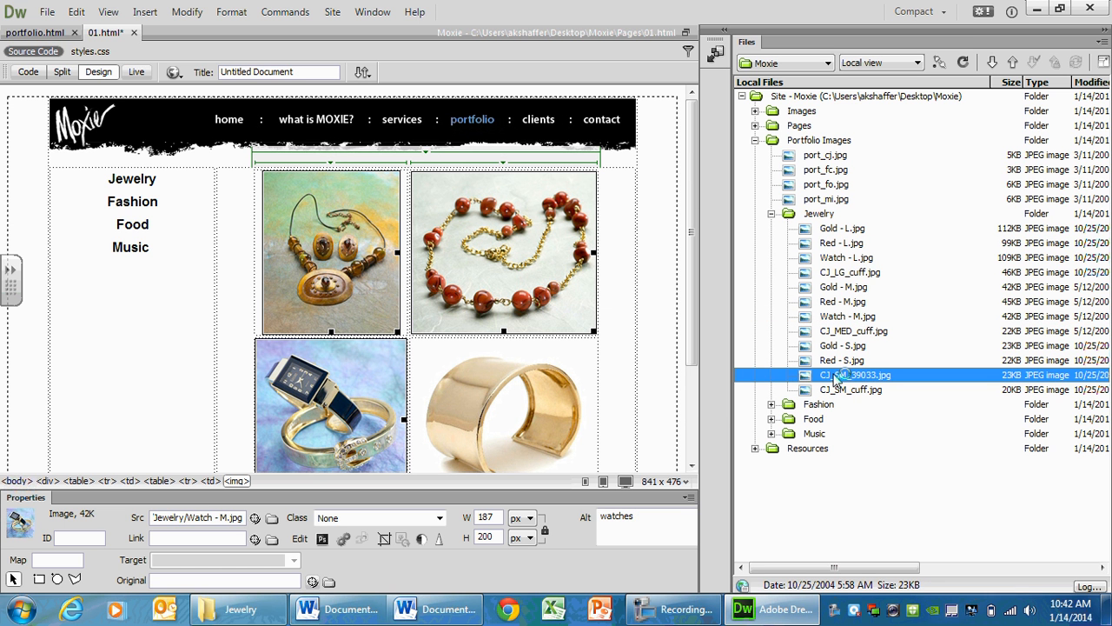
{"action": "left_click", "coordinate": [837, 334]}
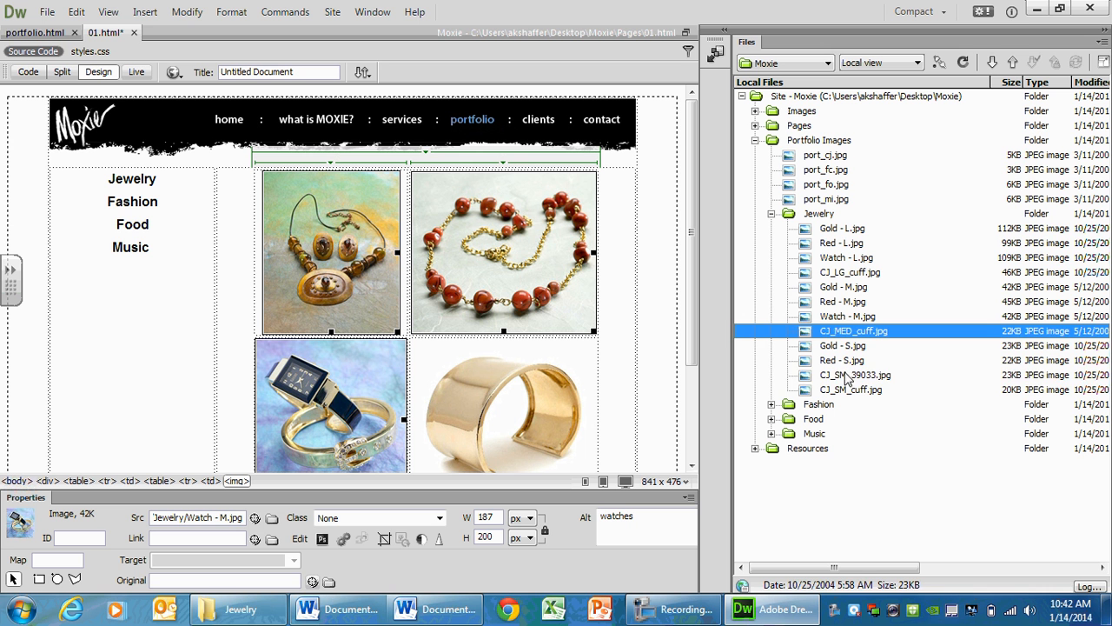
{"action": "left_click", "coordinate": [845, 375]}
{"action": "left_click", "coordinate": [850, 377]}
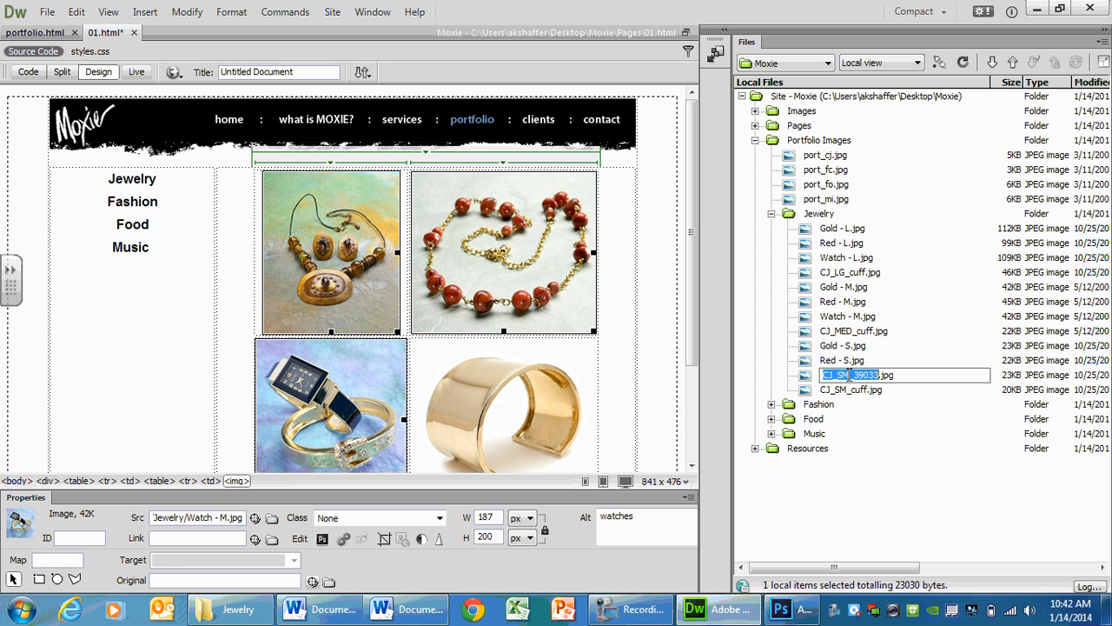
{"action": "type", "text": "Watch "}
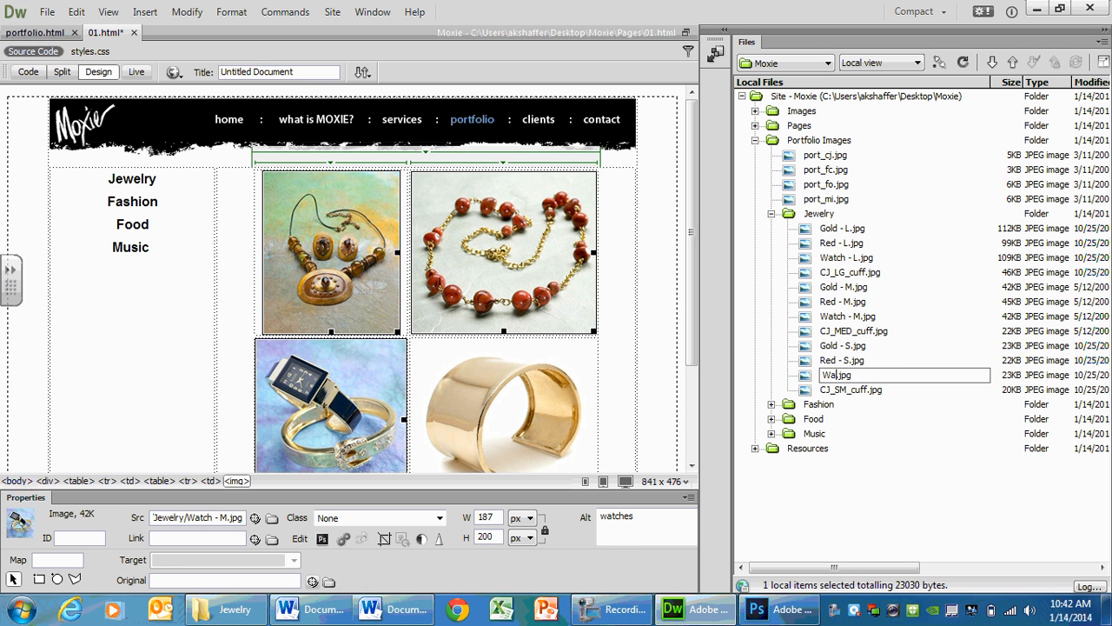
{"action": "type", "text": "- S"}
{"action": "key", "text": "Return"}
{"action": "key", "text": "Return"}
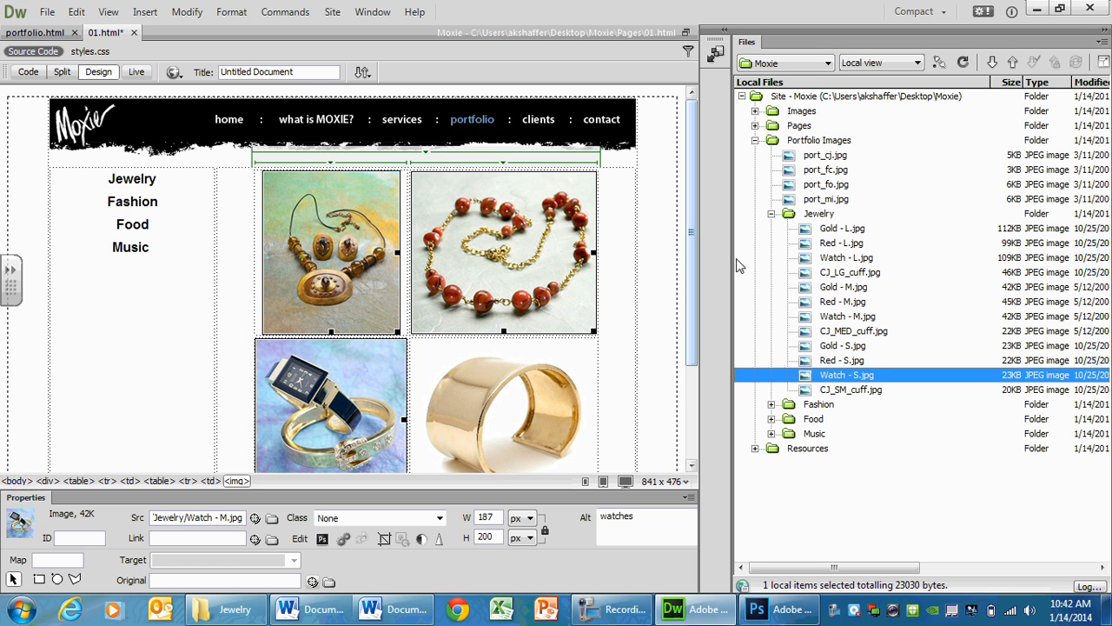
Rename CJ_LG_cuff.jpg in the Jewelry folder to Cuff - L.jpg and update the link in page 05.html.
{"action": "left_click", "coordinate": [834, 274]}
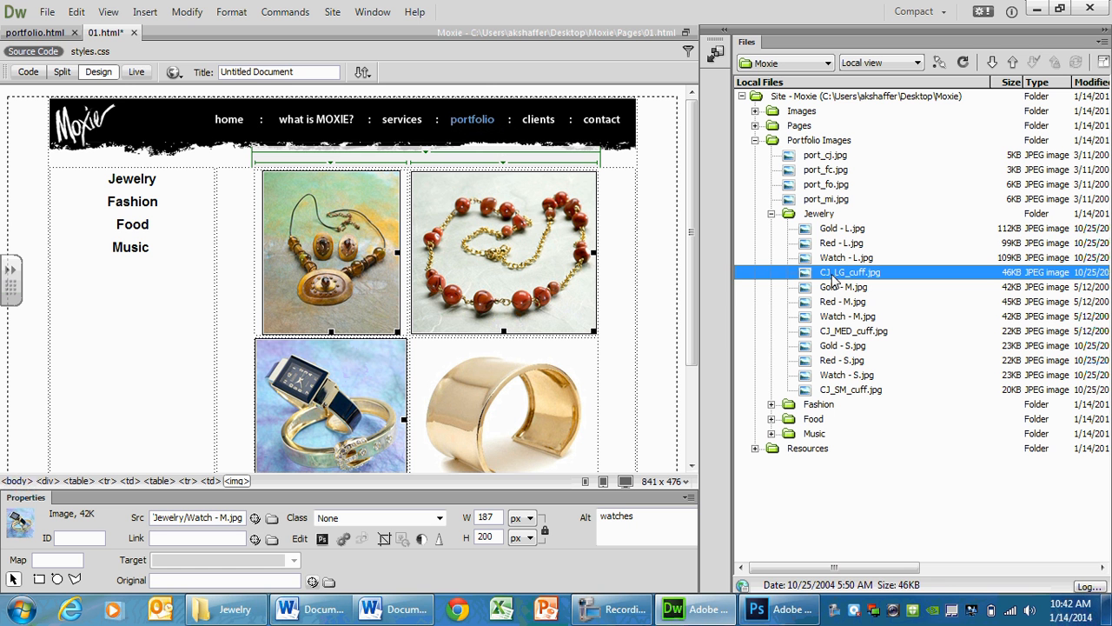
{"action": "left_click", "coordinate": [835, 274]}
{"action": "type", "text": "Cuff -"}
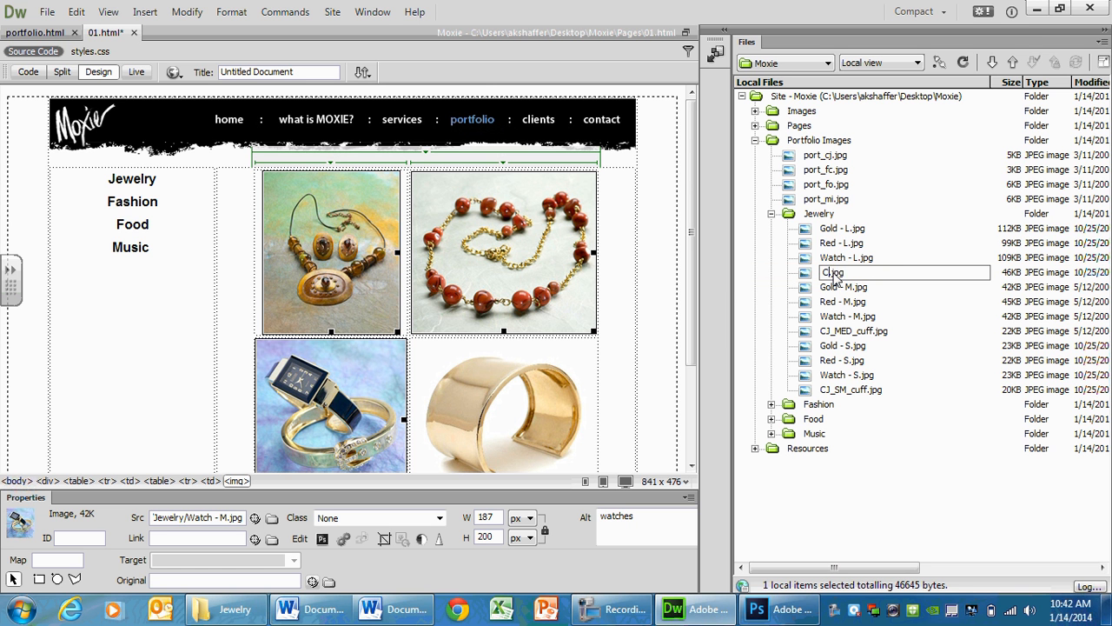
{"action": "type", "text": " L"}
{"action": "key", "text": "Return"}
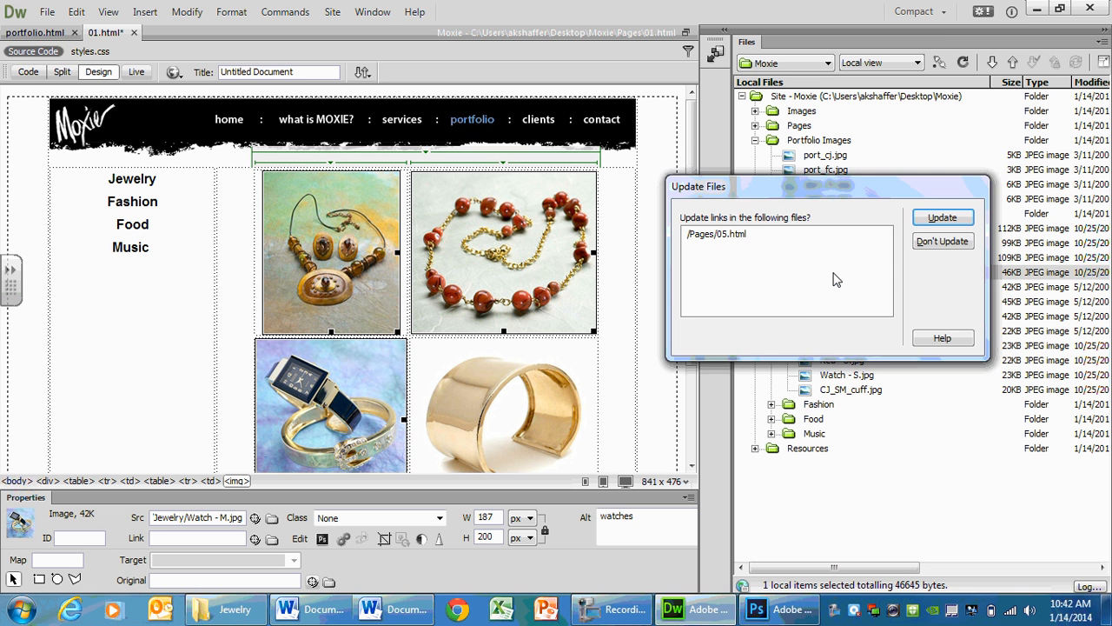
{"action": "key", "text": "Return"}
{"action": "double_click", "coordinate": [838, 276]}
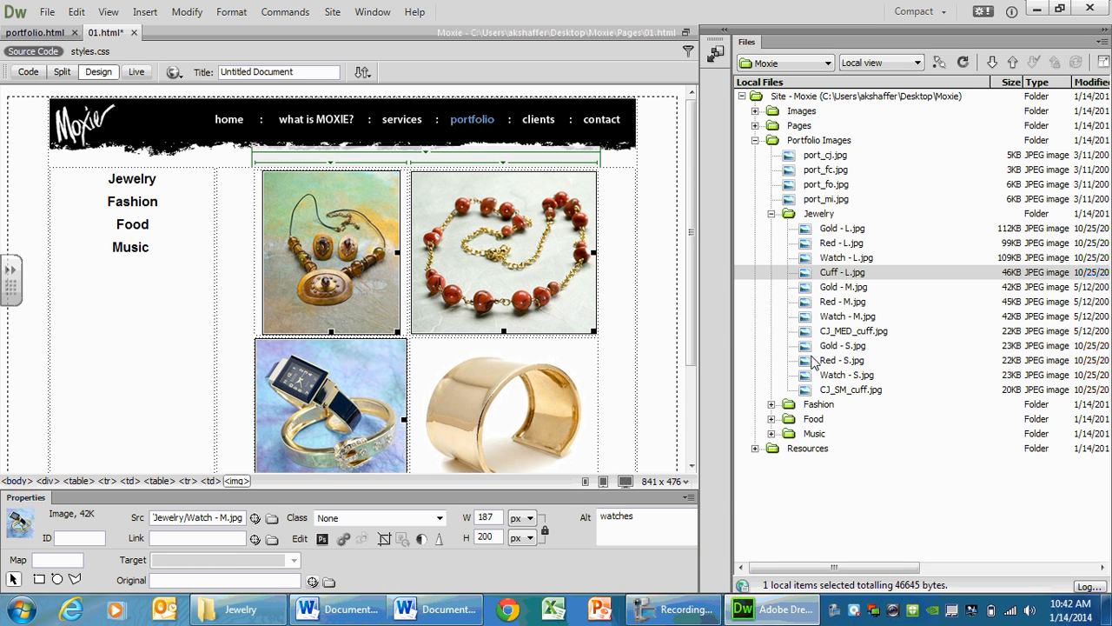
Rename CJ_MED_cuff.jpg in the Jewelry folder to Cuff - M.jpg and update its page links.
{"action": "left_click", "coordinate": [850, 332]}
{"action": "left_click", "coordinate": [852, 332]}
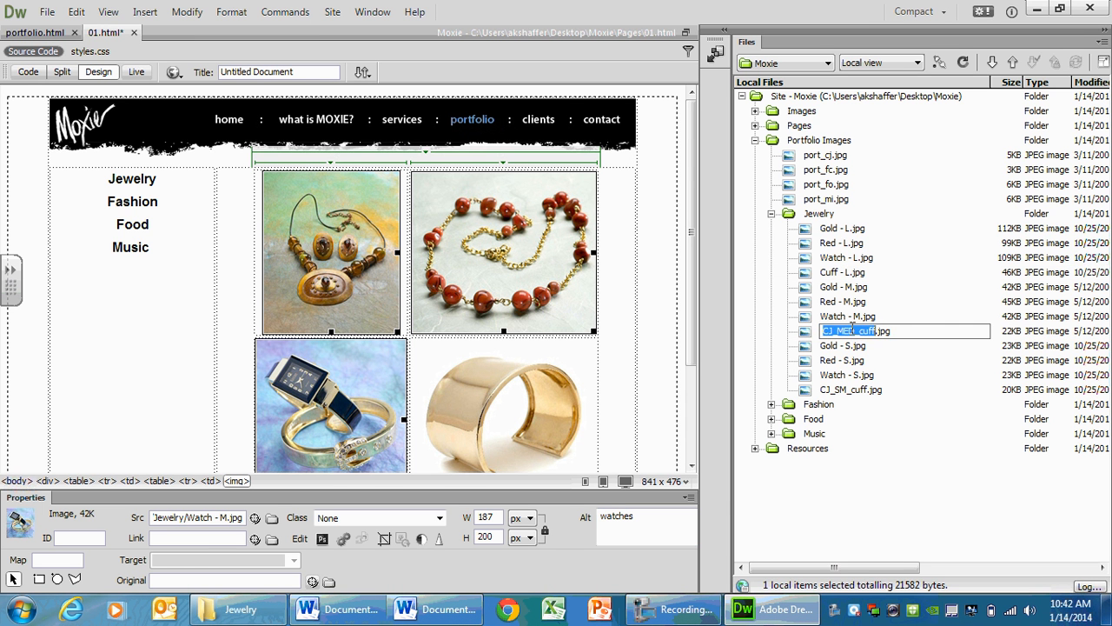
{"action": "type", "text": "Cuff"}
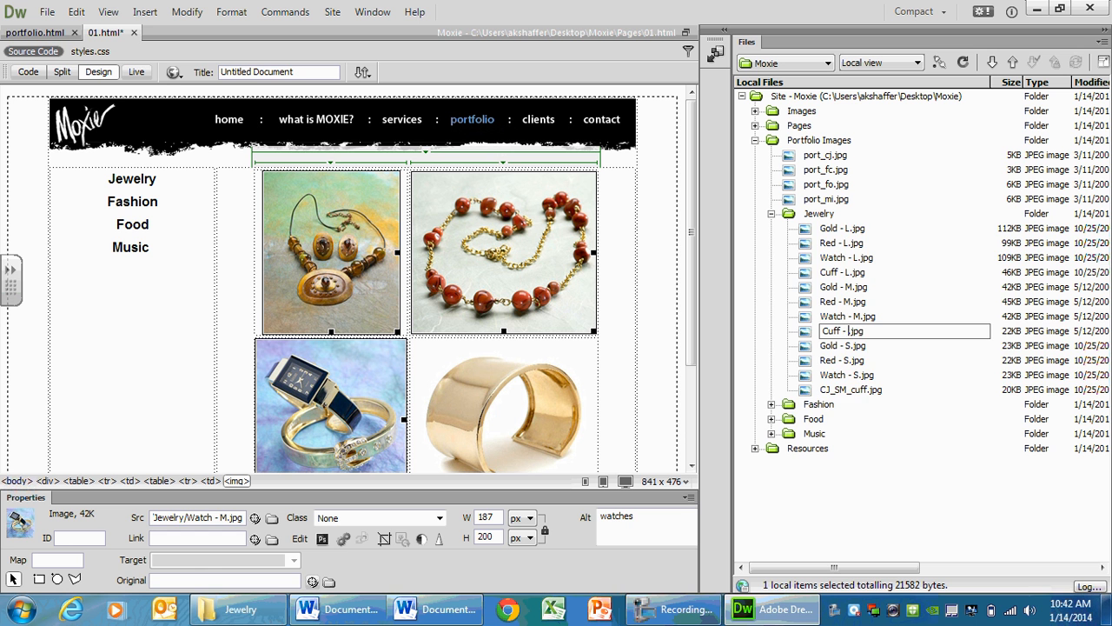
{"action": "key", "text": "Return"}
{"action": "key", "text": "Return"}
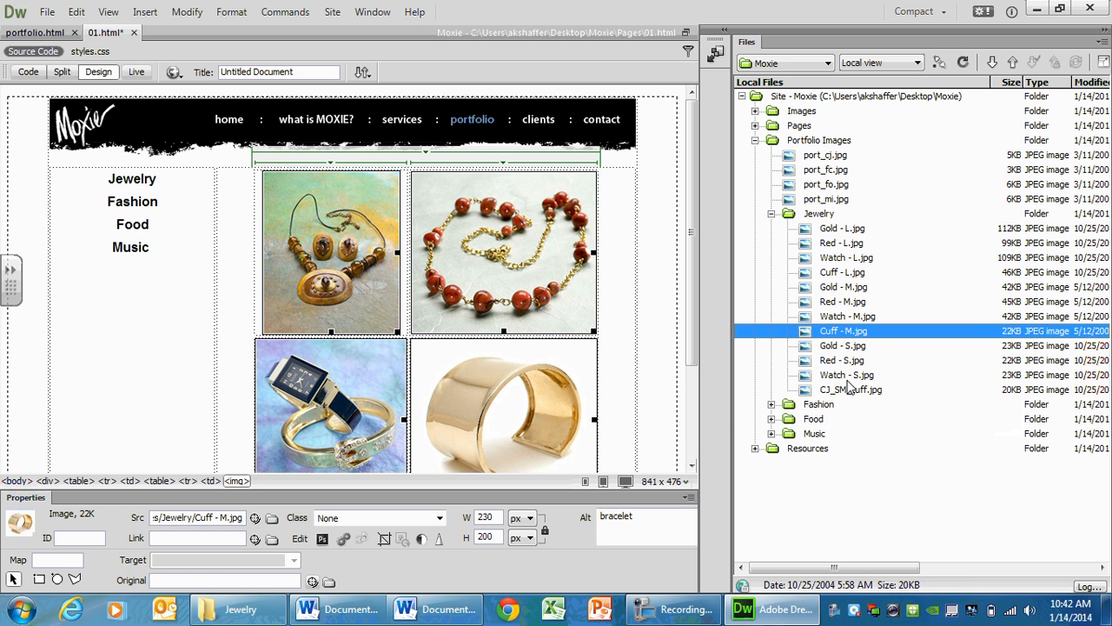
Rename CJ_SM_cuff.jpg in the Jewelry folder to Cuff - S.jpg and update its page links.
{"action": "left_click", "coordinate": [848, 391]}
{"action": "left_click", "coordinate": [849, 393]}
{"action": "type", "text": "Cuff -"}
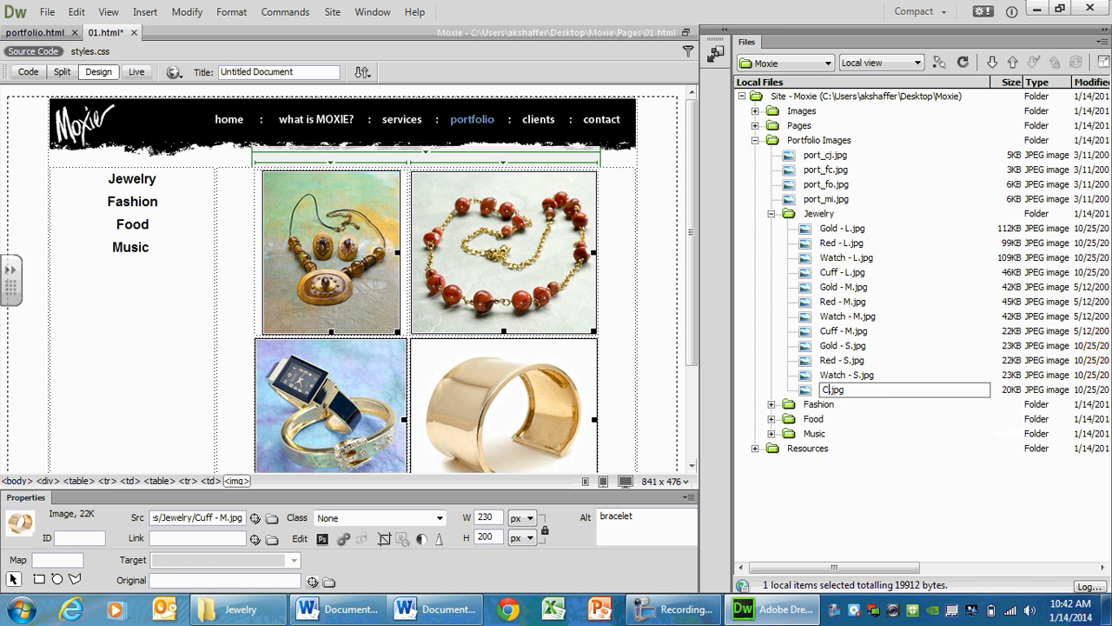
{"action": "type", "text": " S"}
{"action": "key", "text": "Return"}
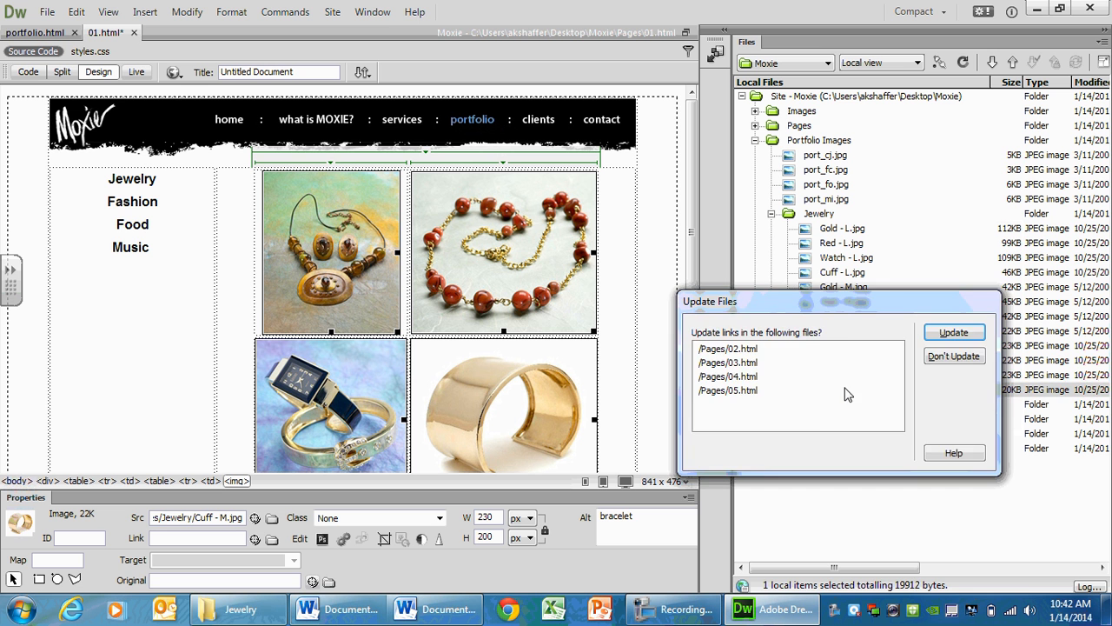
{"action": "key", "text": "Return"}
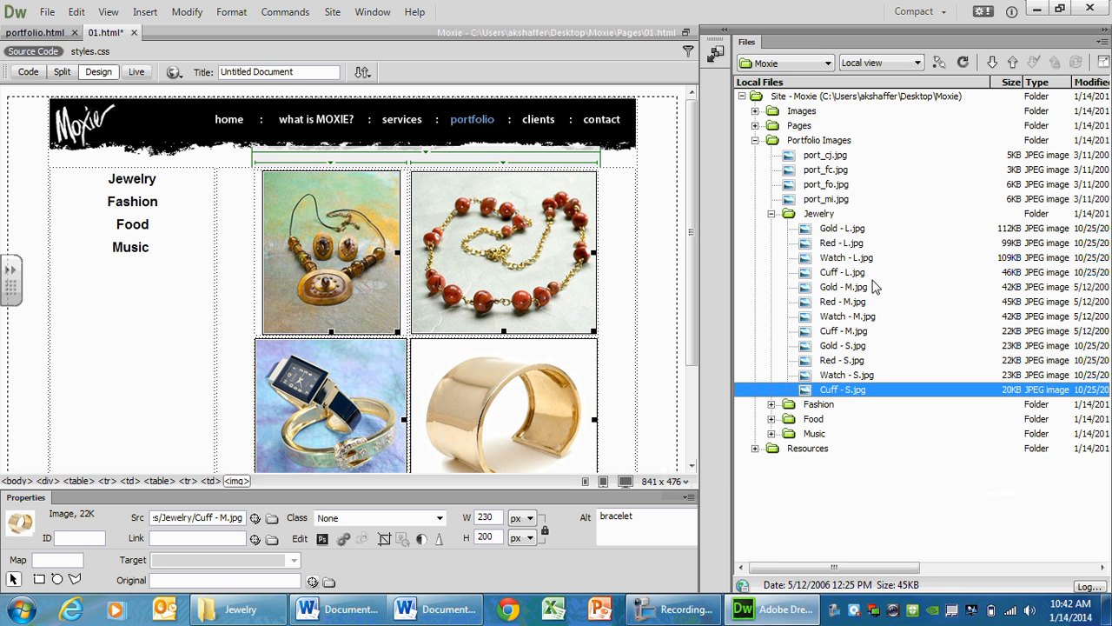
Sort the site files by name in descending order and collapse the Jewelry folder.
{"action": "left_click", "coordinate": [884, 79]}
{"action": "left_click", "coordinate": [884, 79]}
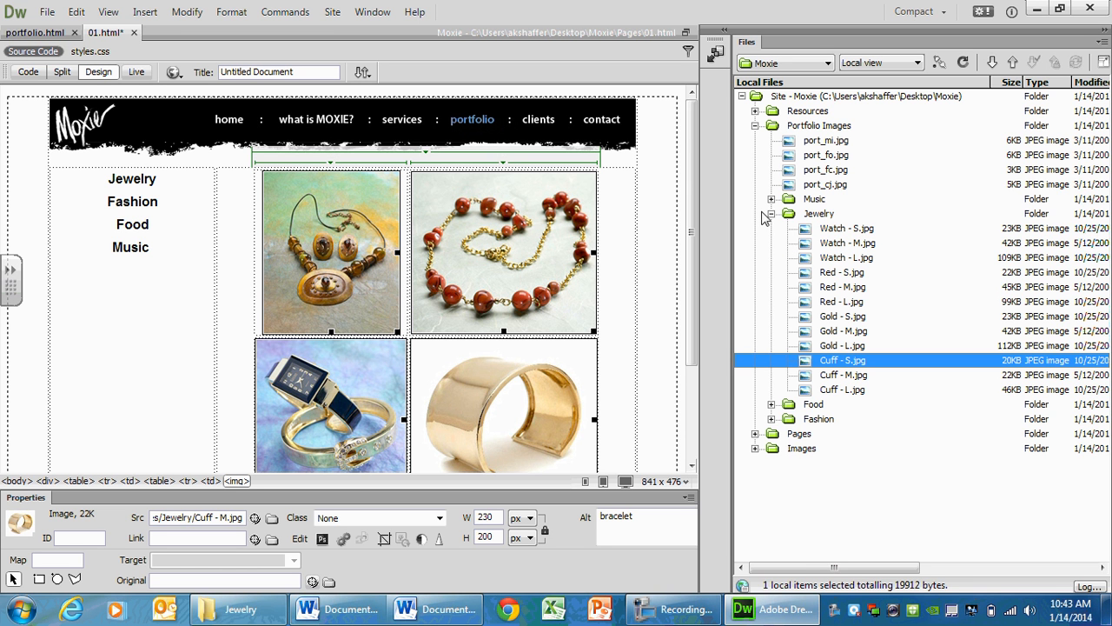
{"action": "left_click", "coordinate": [772, 214]}
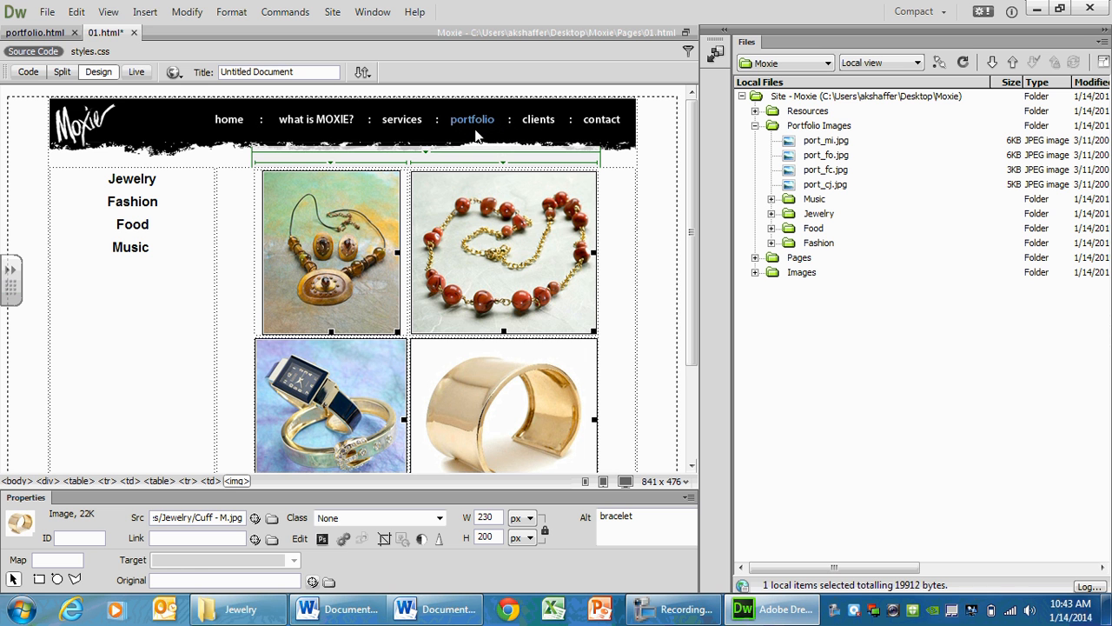
Replace the open documents with 06.html from the Pages folder, saving the changes to 01.html.
{"action": "left_click", "coordinate": [135, 33]}
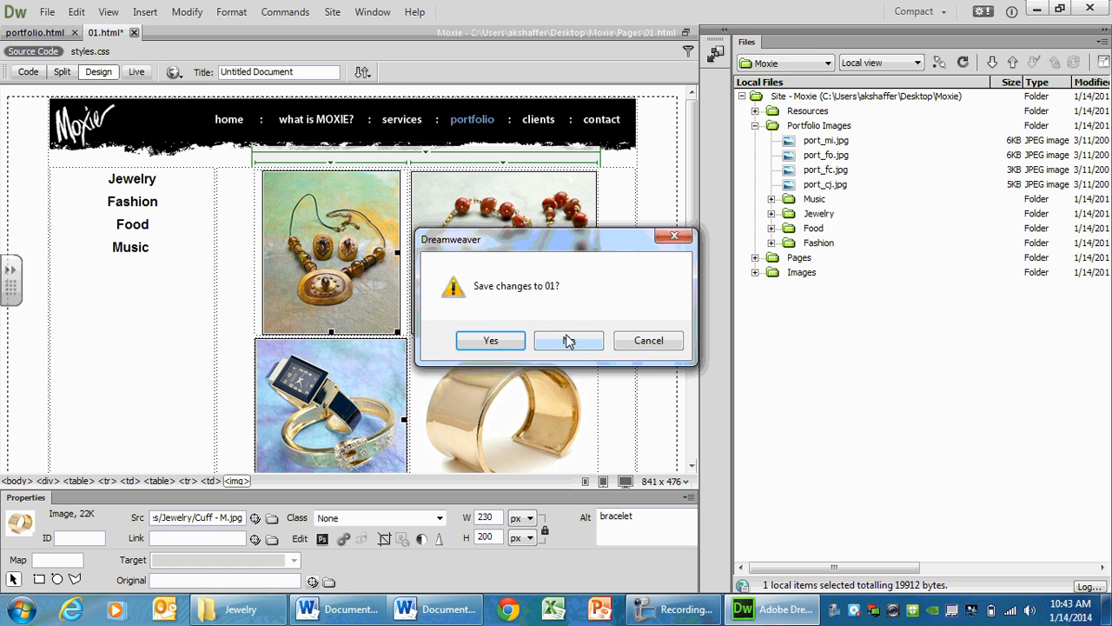
{"action": "left_click", "coordinate": [510, 341]}
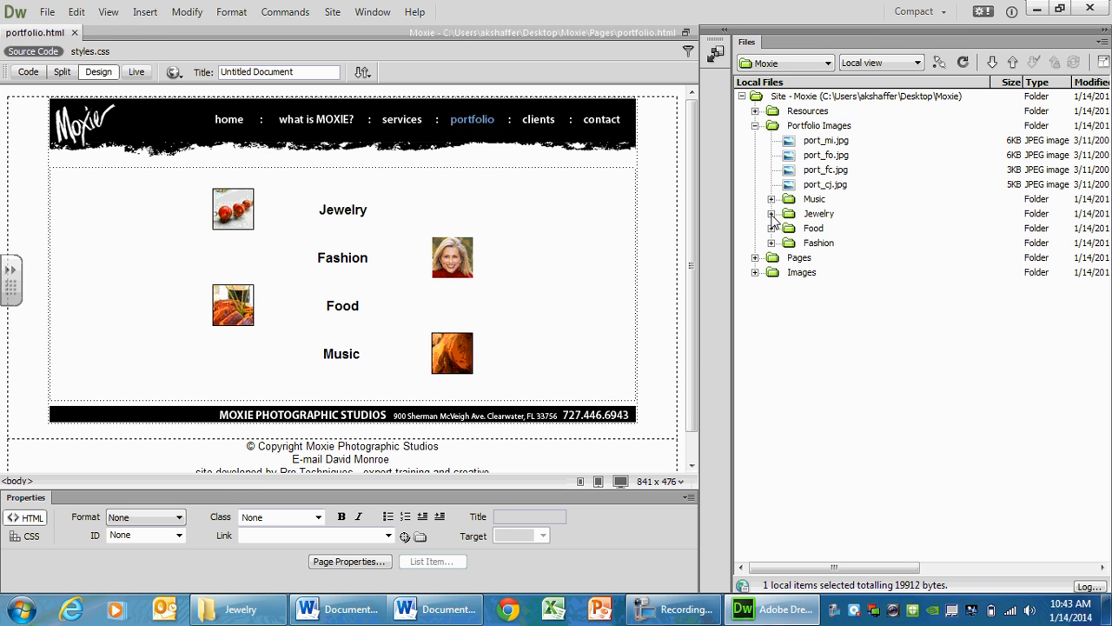
{"action": "left_click", "coordinate": [755, 259]}
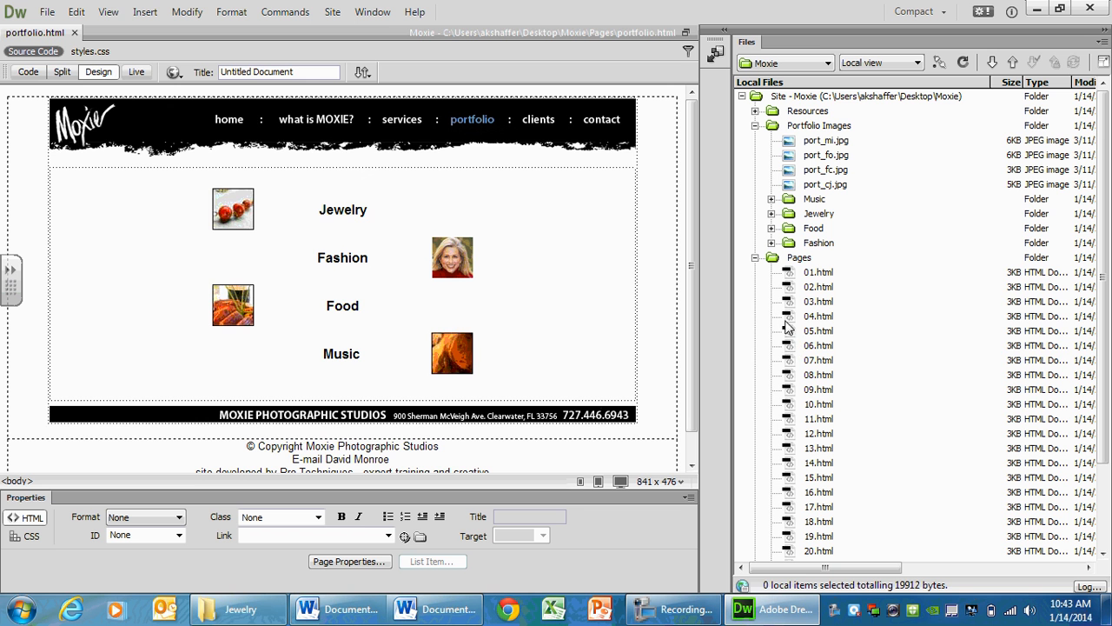
{"action": "double_click", "coordinate": [801, 345]}
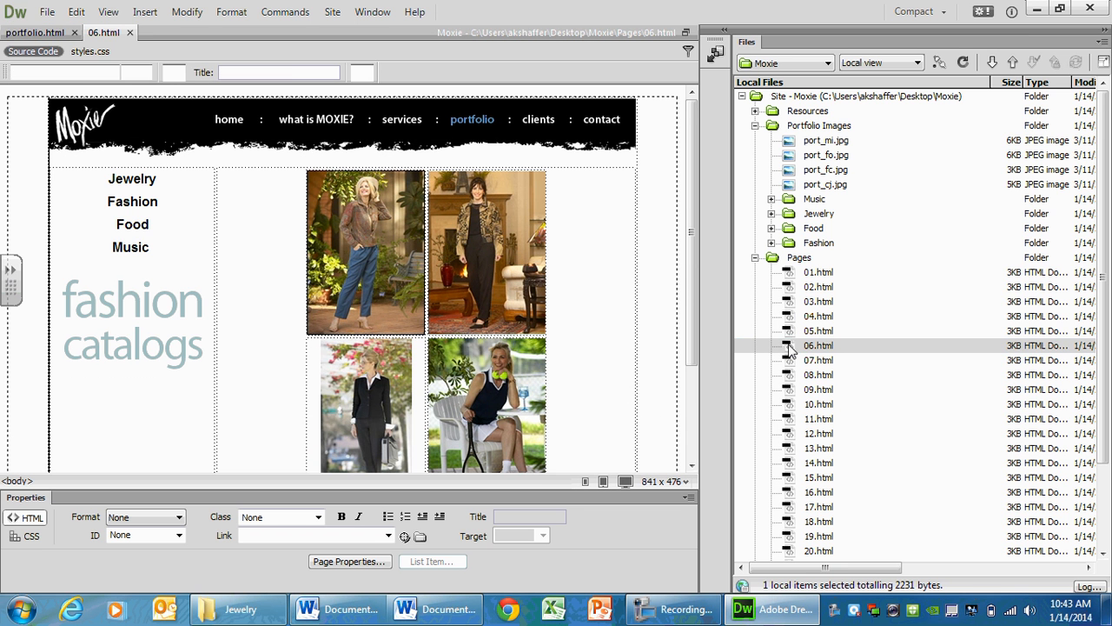
{"action": "left_click", "coordinate": [75, 32]}
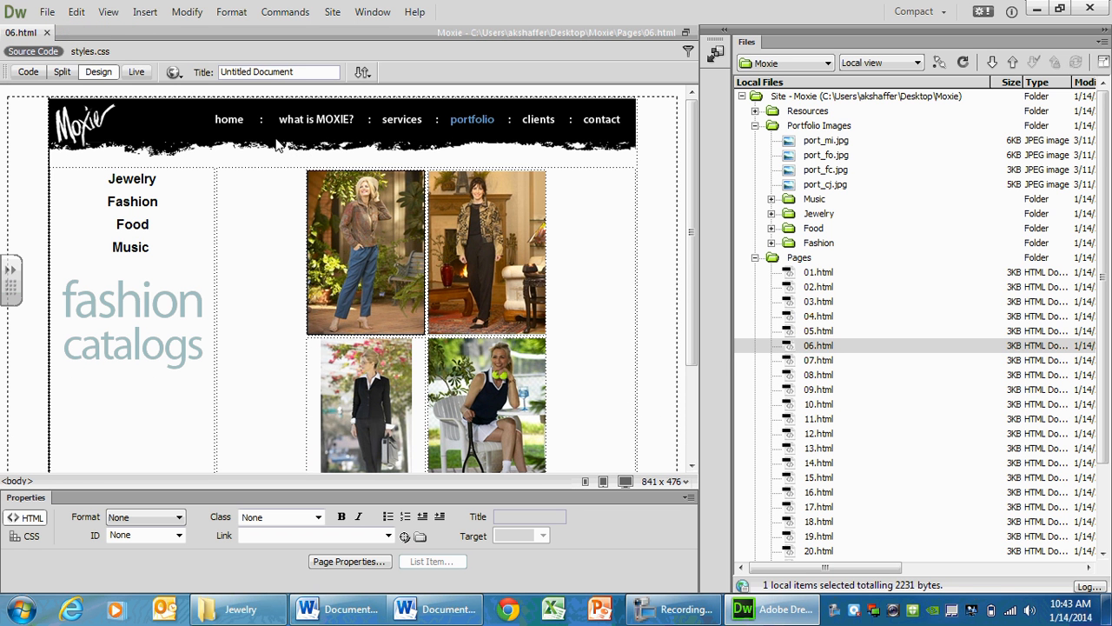
Collapse Pages and expand Fashion in the site files, and show the Fashion folder's images in Windows Explorer.
{"action": "left_click", "coordinate": [755, 257]}
{"action": "left_click", "coordinate": [772, 242]}
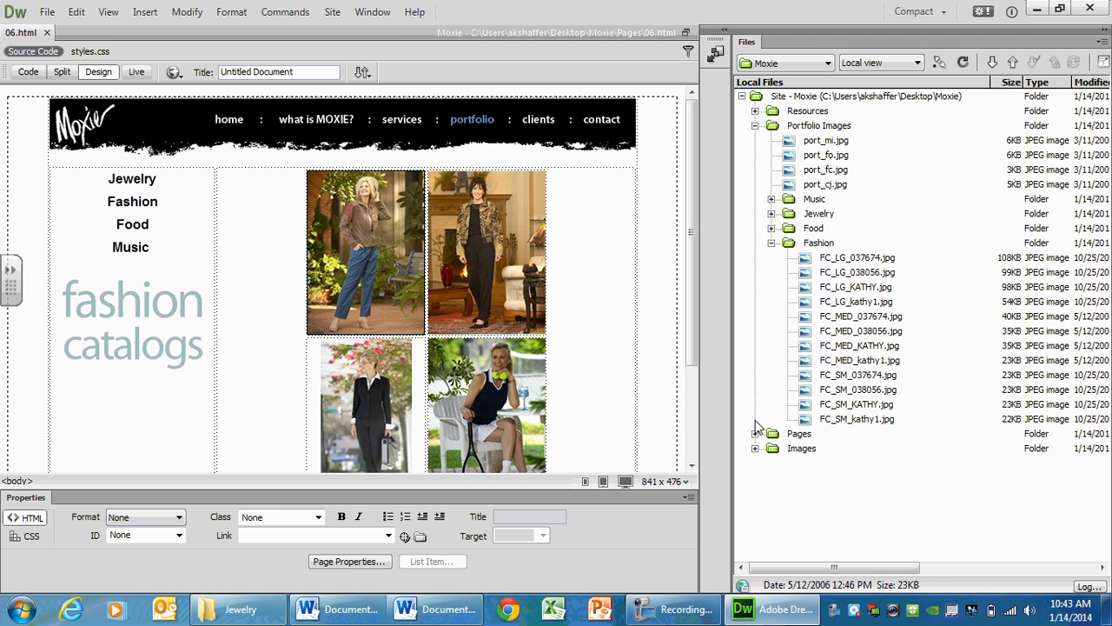
{"action": "left_click", "coordinate": [280, 613]}
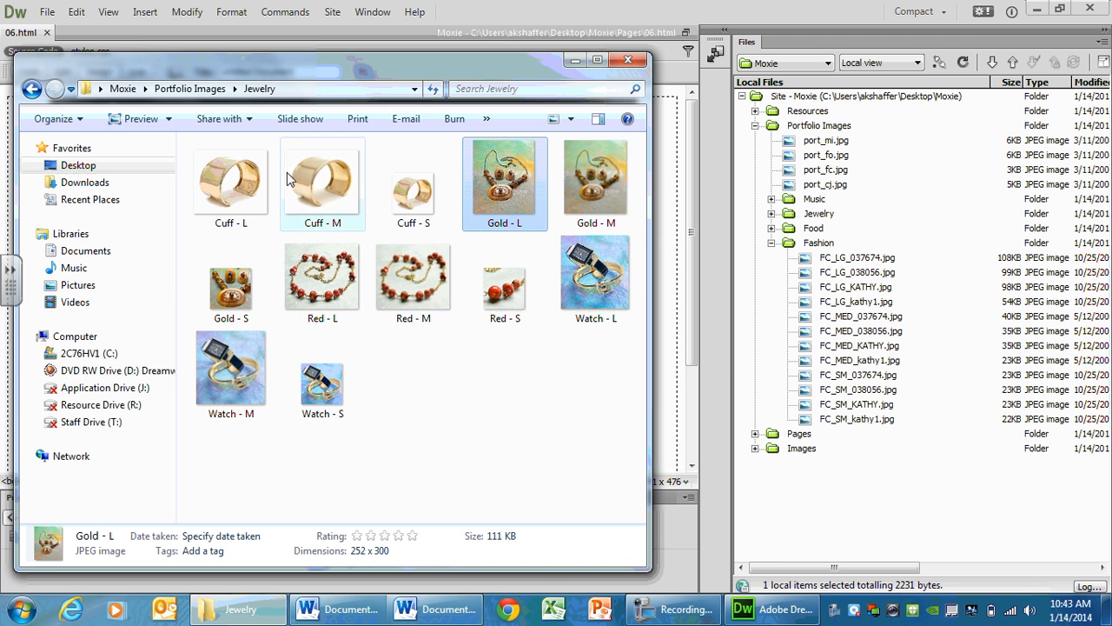
{"action": "left_click", "coordinate": [31, 89]}
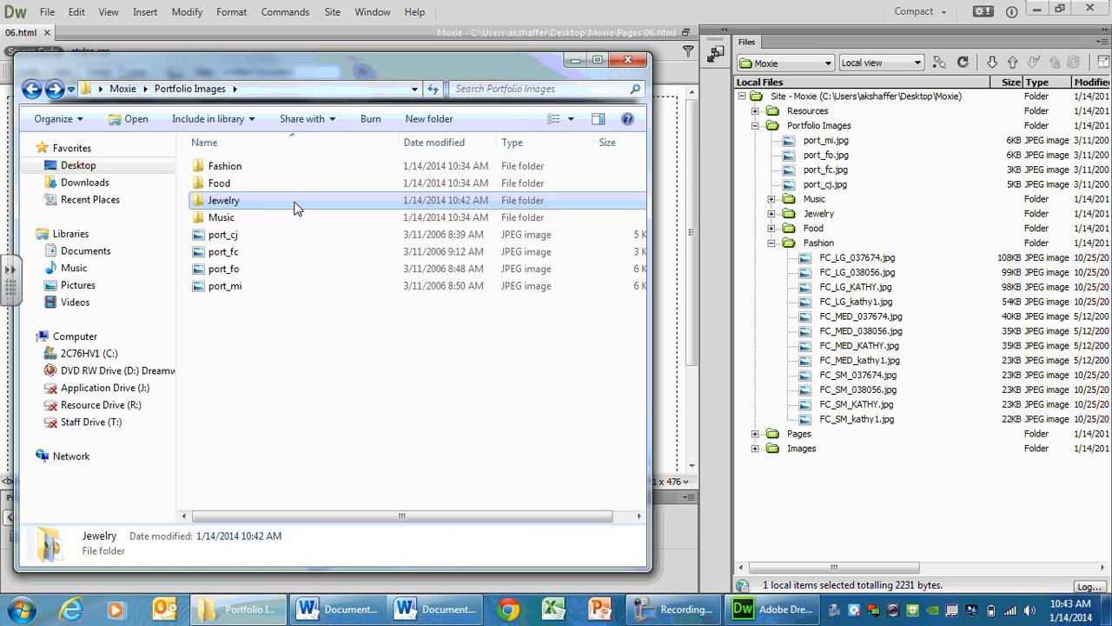
{"action": "left_click", "coordinate": [224, 171]}
{"action": "double_click", "coordinate": [224, 170]}
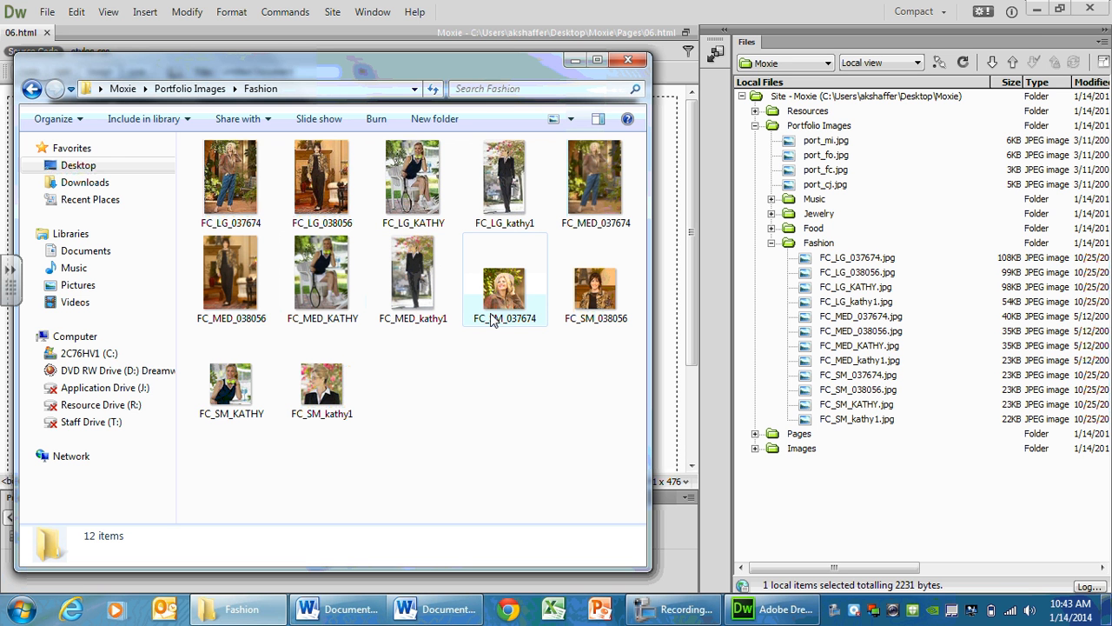
{"action": "mouse_move", "coordinate": [493, 321]}
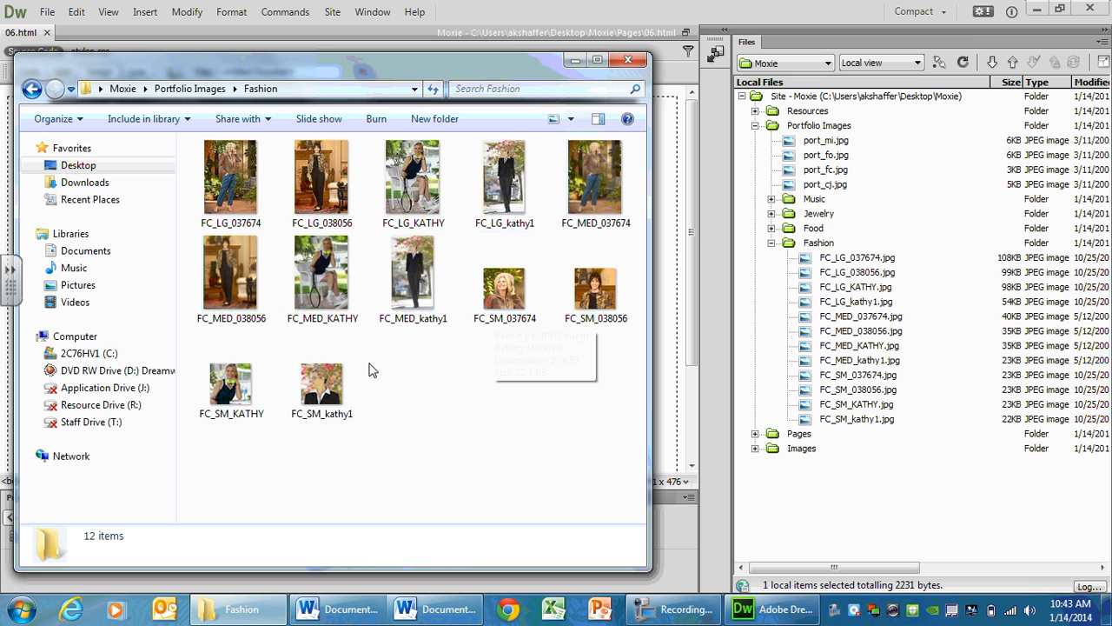
Examine the four large fashion images one by one in Windows Photo Viewer to identify a descriptive name for each outfit.
{"action": "double_click", "coordinate": [231, 178]}
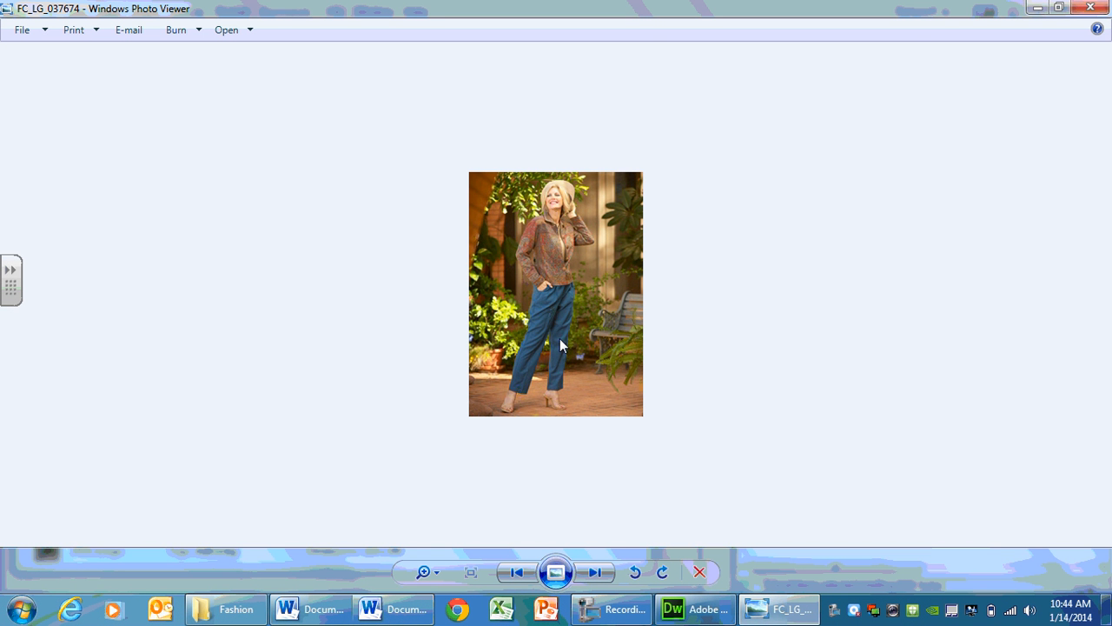
{"action": "left_click", "coordinate": [1090, 7]}
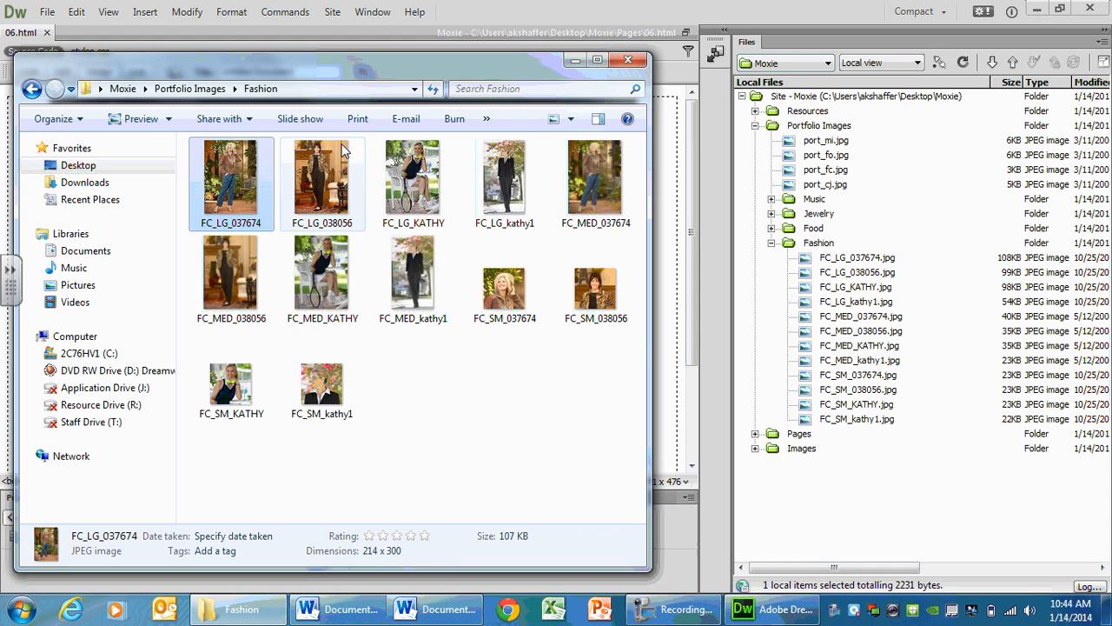
{"action": "double_click", "coordinate": [323, 178]}
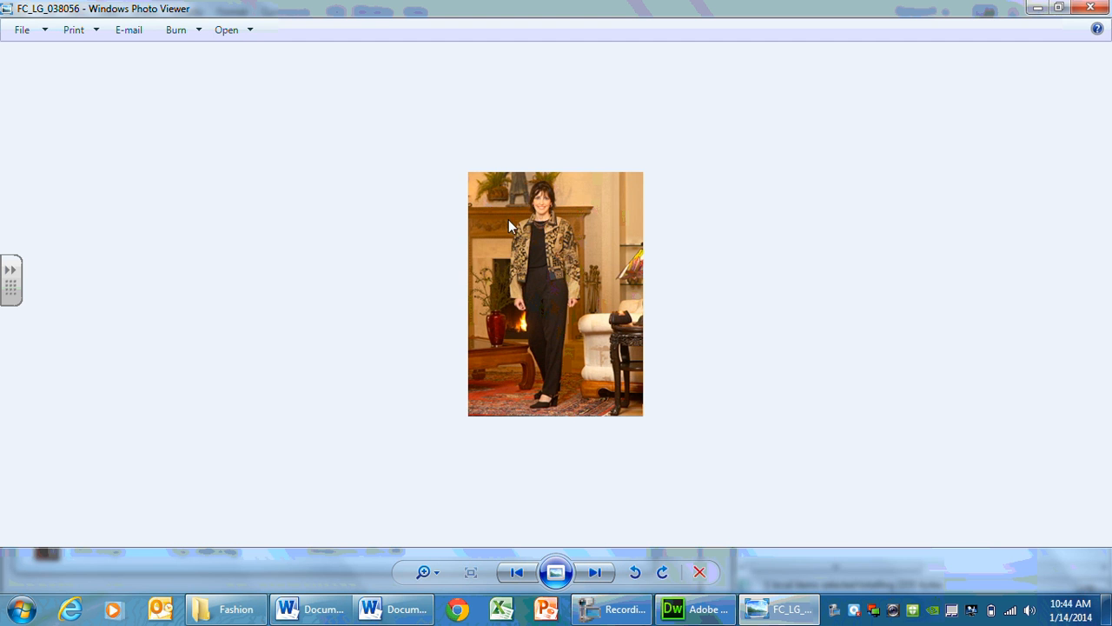
{"action": "left_click", "coordinate": [1088, 8]}
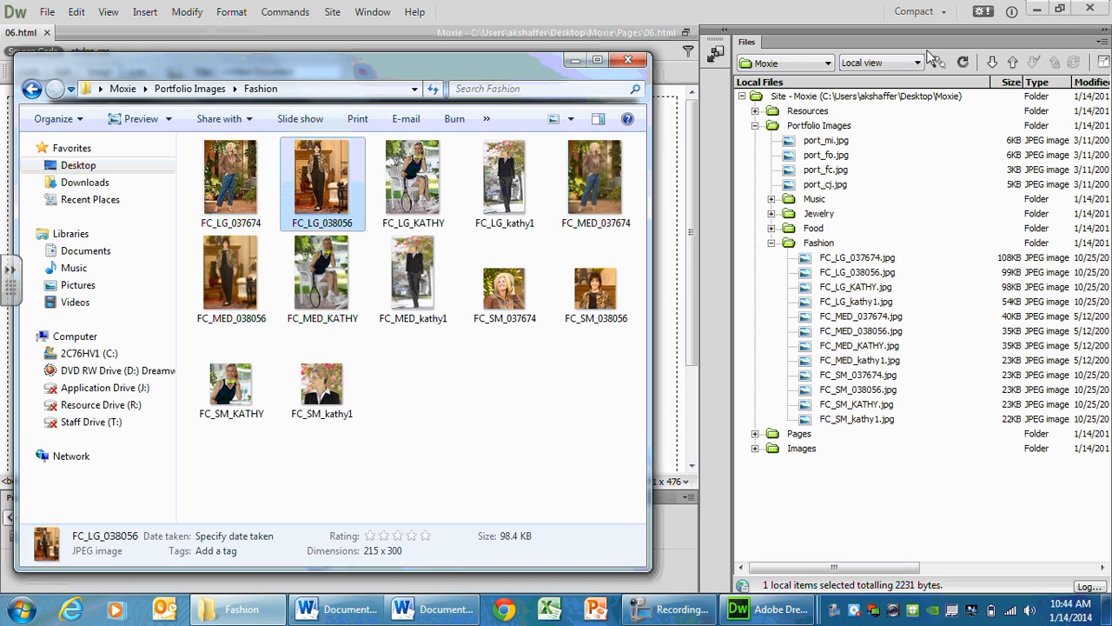
{"action": "double_click", "coordinate": [389, 219]}
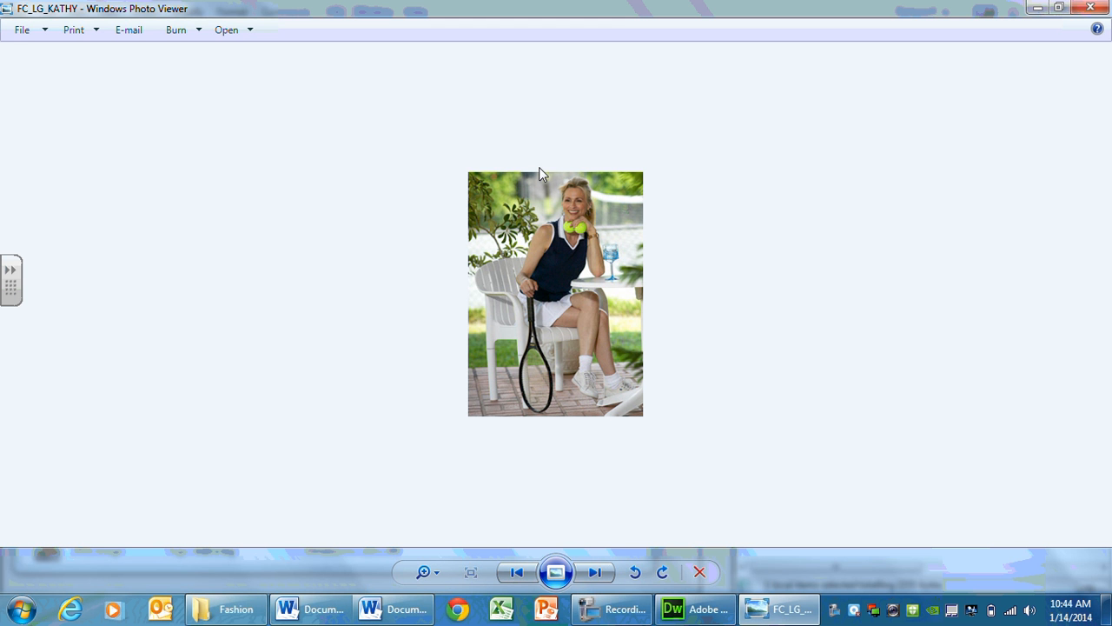
{"action": "left_click", "coordinate": [1090, 8]}
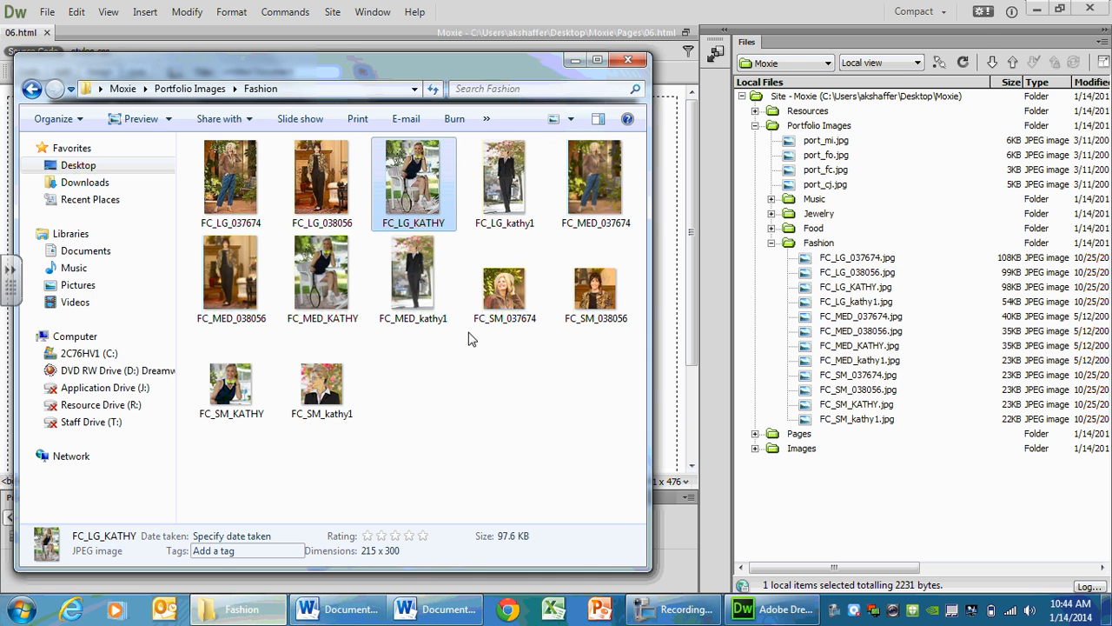
{"action": "double_click", "coordinate": [521, 191]}
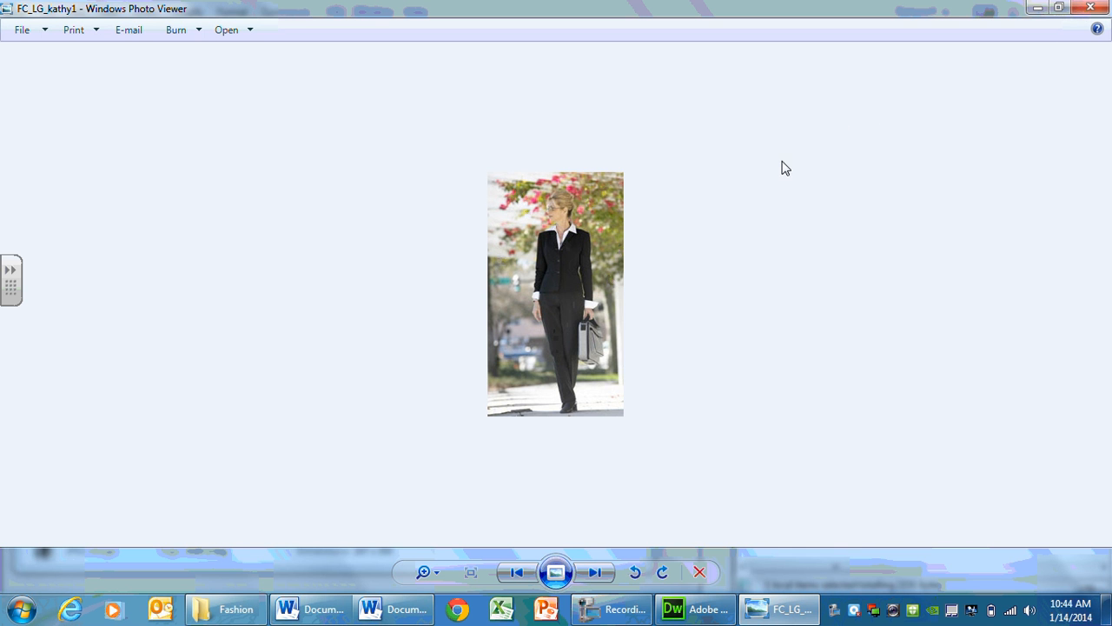
{"action": "left_click", "coordinate": [1089, 8]}
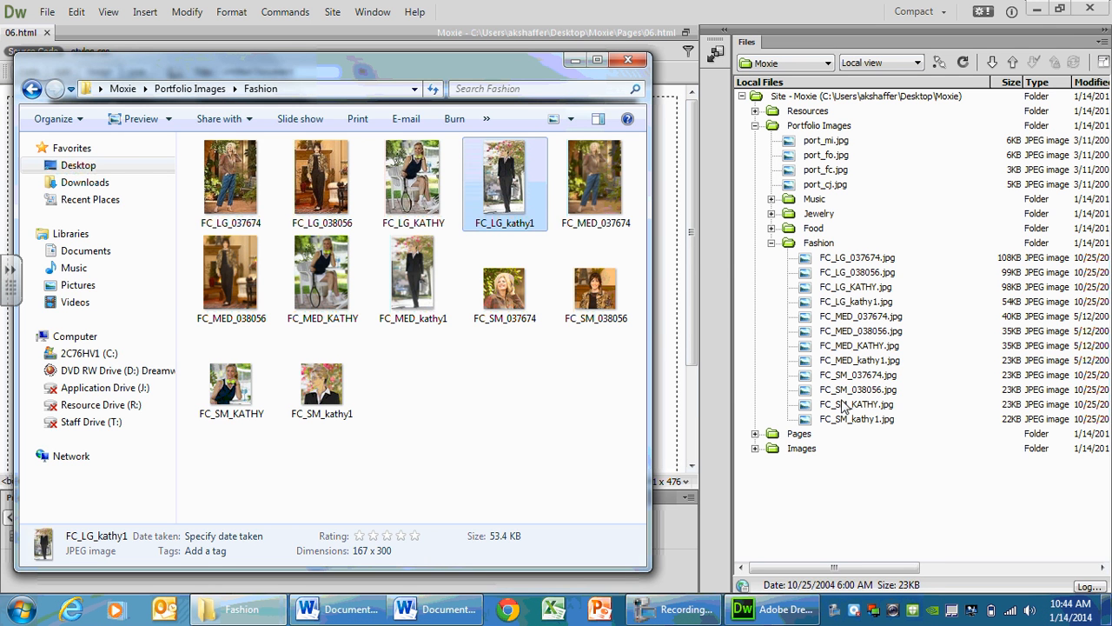
Return to Dreamweaver and expand the Jewelry folder to compare its file names with those in the Fashion folder.
{"action": "left_click", "coordinate": [772, 214]}
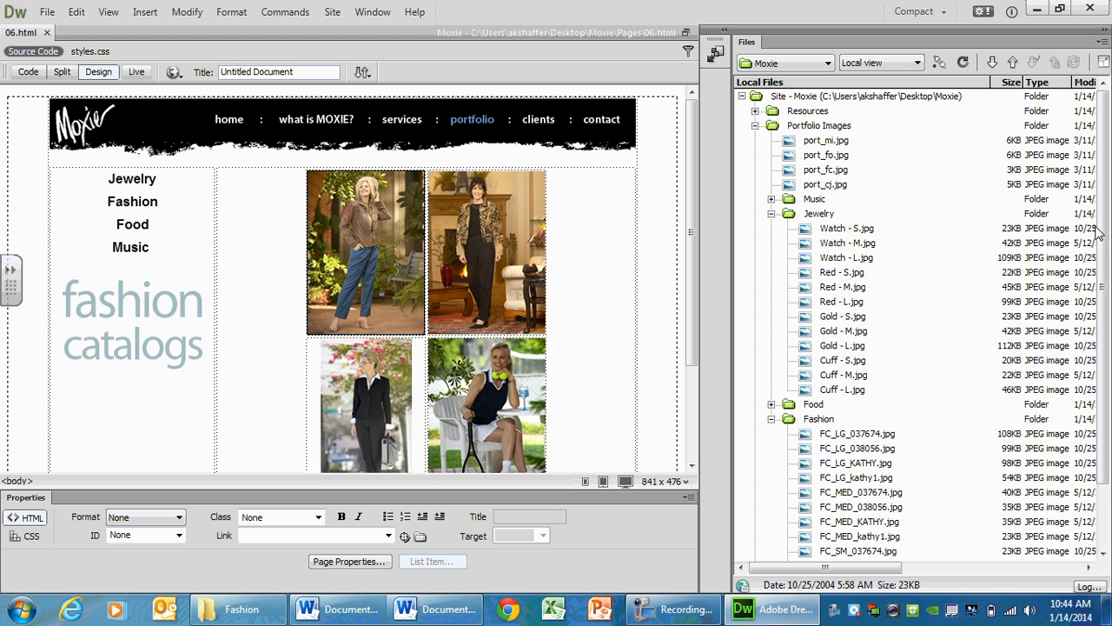
{"action": "scroll", "coordinate": [1099, 233], "scroll_direction": "down", "scroll_amount": 3}
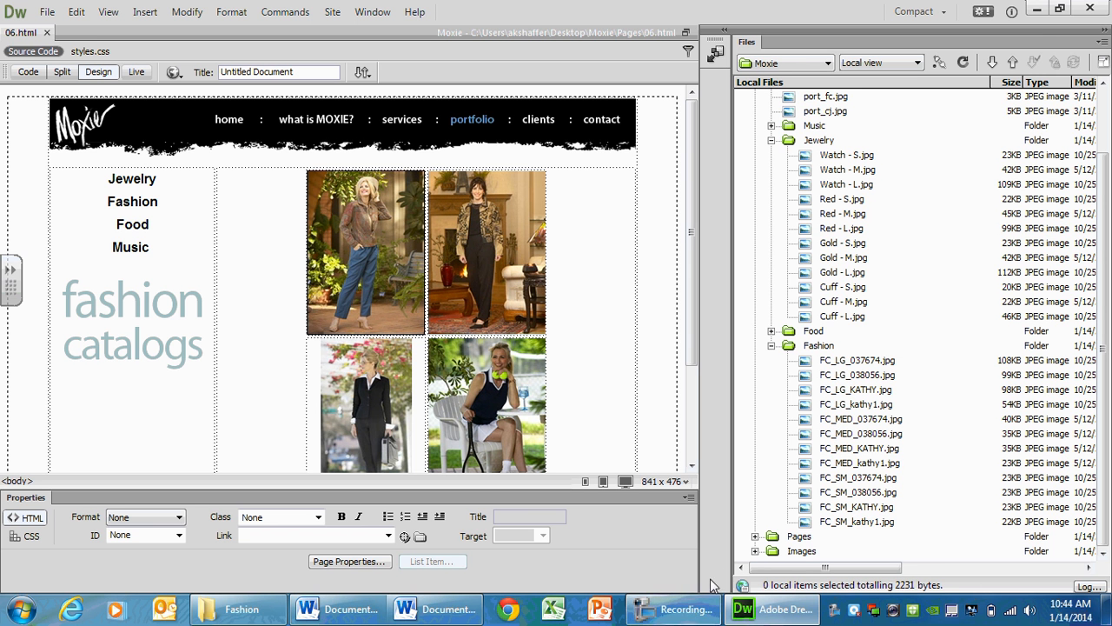
{"action": "left_click", "coordinate": [682, 610]}
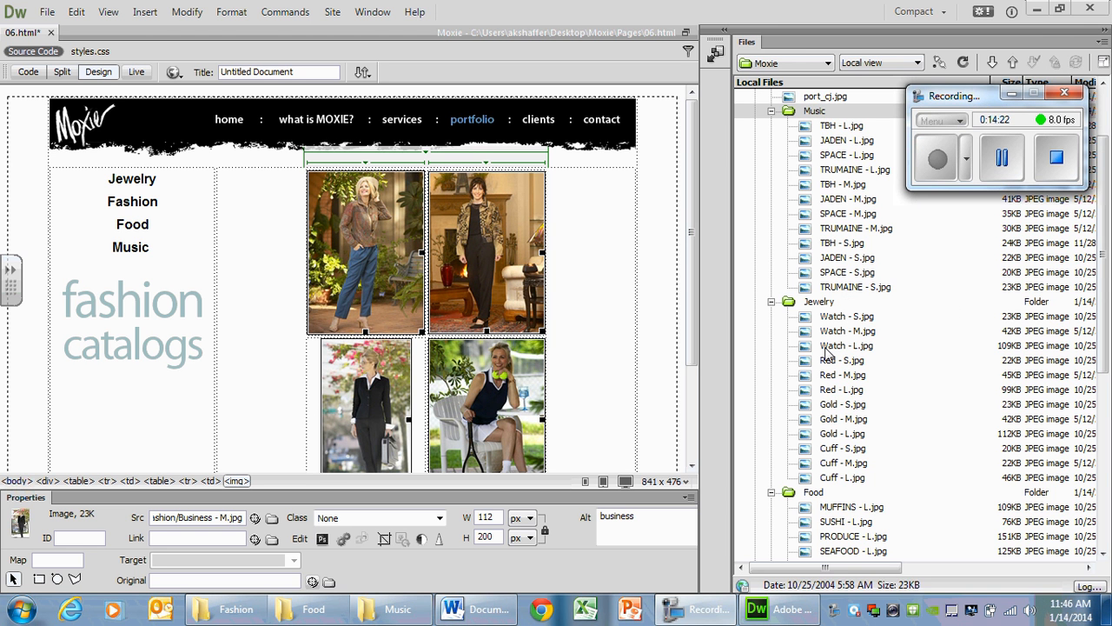
{"action": "left_click", "coordinate": [1013, 94]}
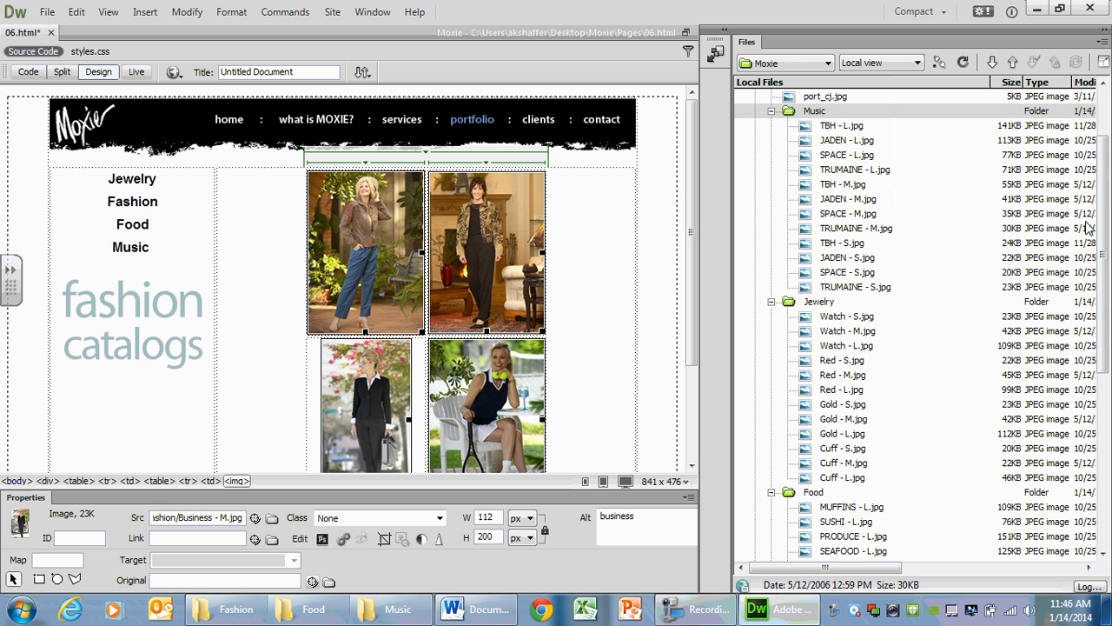
Review the renamed images in the Music, Jewelry, Food and Fashion folders, and collapse all four folders.
{"action": "mouse_move", "coordinate": [1105, 228]}
{"action": "left_mouse_down"}
{"action": "mouse_move", "coordinate": [1106, 196]}
{"action": "mouse_move", "coordinate": [1107, 405]}
{"action": "mouse_move", "coordinate": [1096, 191]}
{"action": "mouse_move", "coordinate": [1095, 215]}
{"action": "left_mouse_up"}
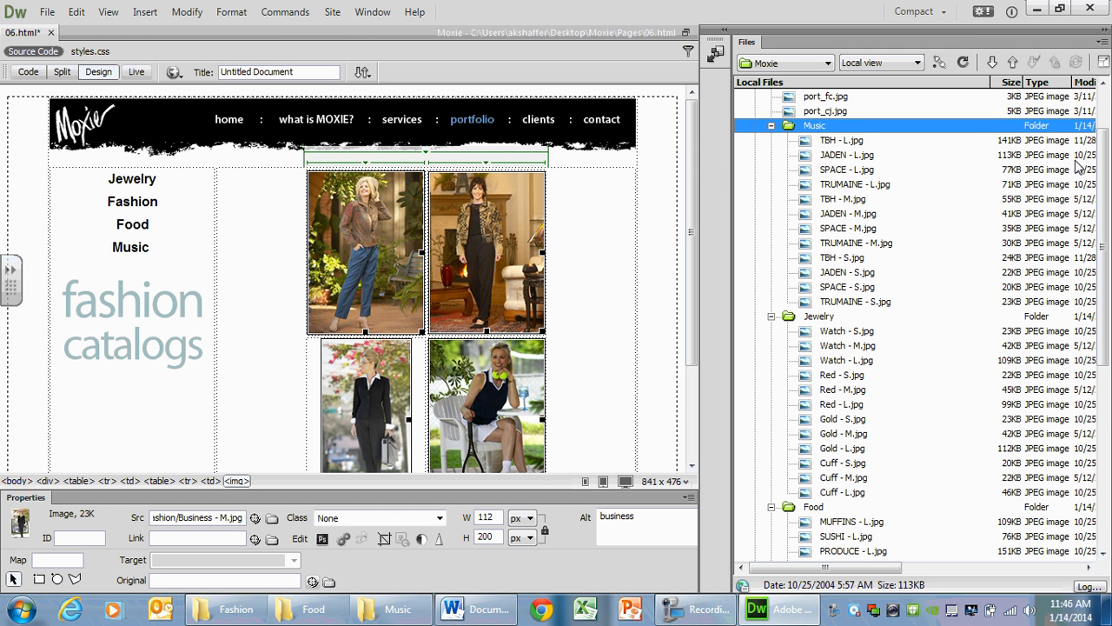
{"action": "left_click_drag", "start_coordinate": [1106, 181], "coordinate": [1108, 359]}
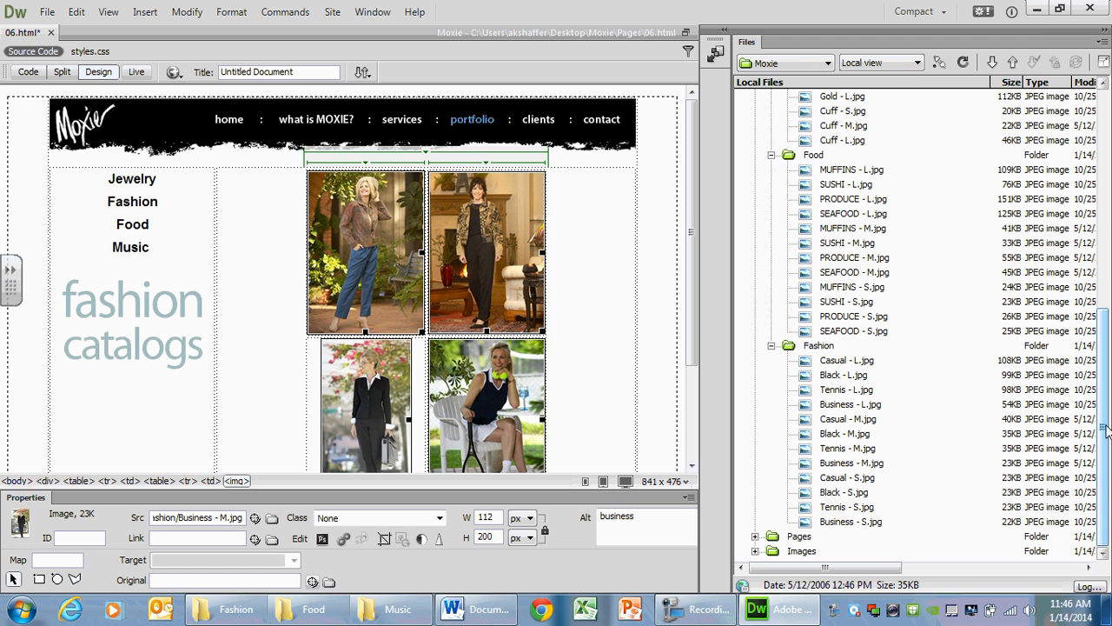
{"action": "left_click_drag", "start_coordinate": [1106, 426], "coordinate": [1106, 225]}
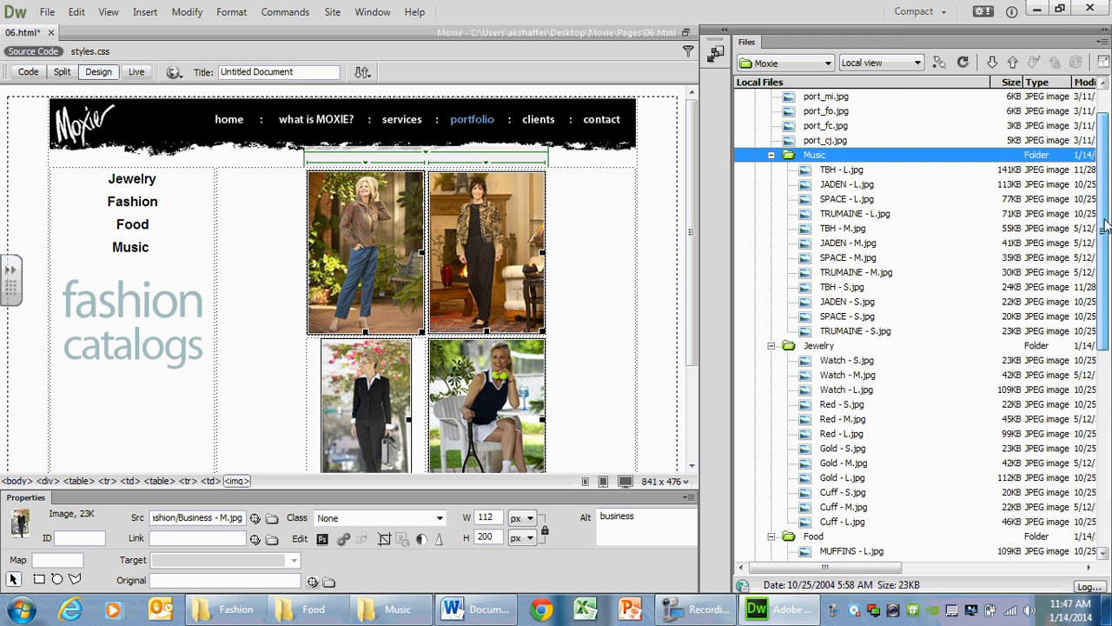
{"action": "left_click", "coordinate": [771, 154]}
{"action": "left_click", "coordinate": [771, 170]}
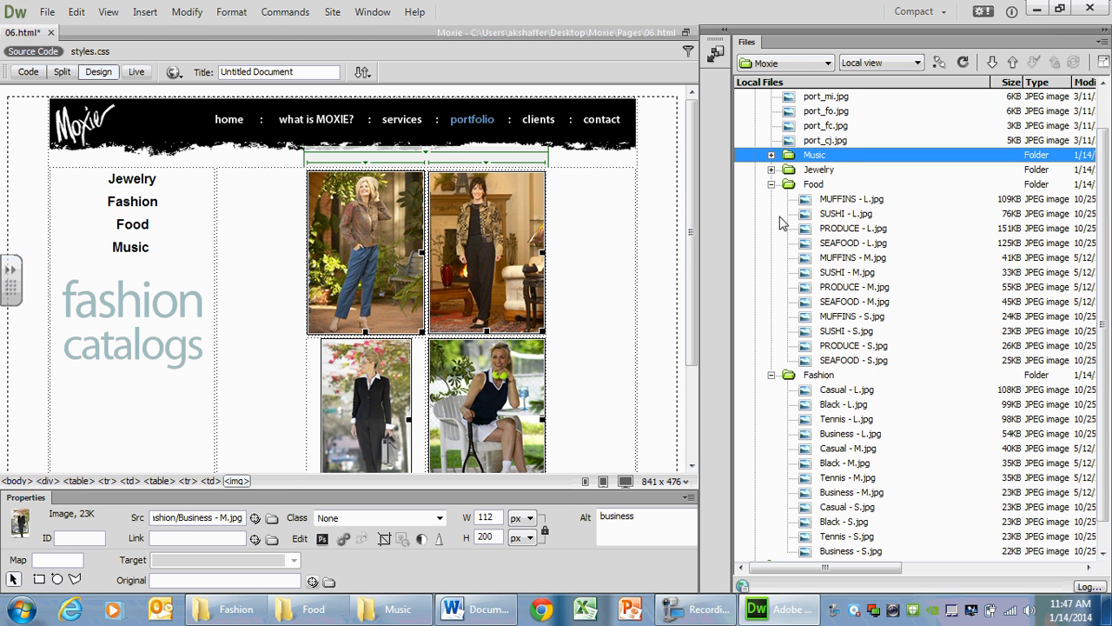
{"action": "left_click", "coordinate": [771, 184]}
{"action": "left_click", "coordinate": [771, 199]}
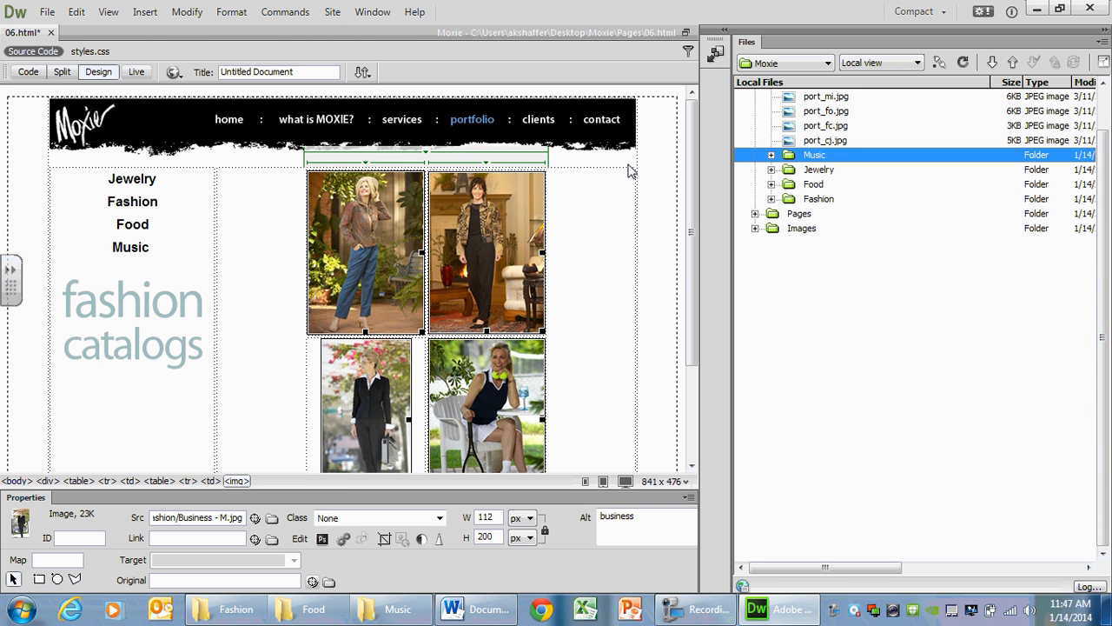
Check the renamed images in Windows Explorer against the Word name list, and expand the Jewelry folder back in Dreamweaver.
{"action": "left_click", "coordinate": [1040, 9]}
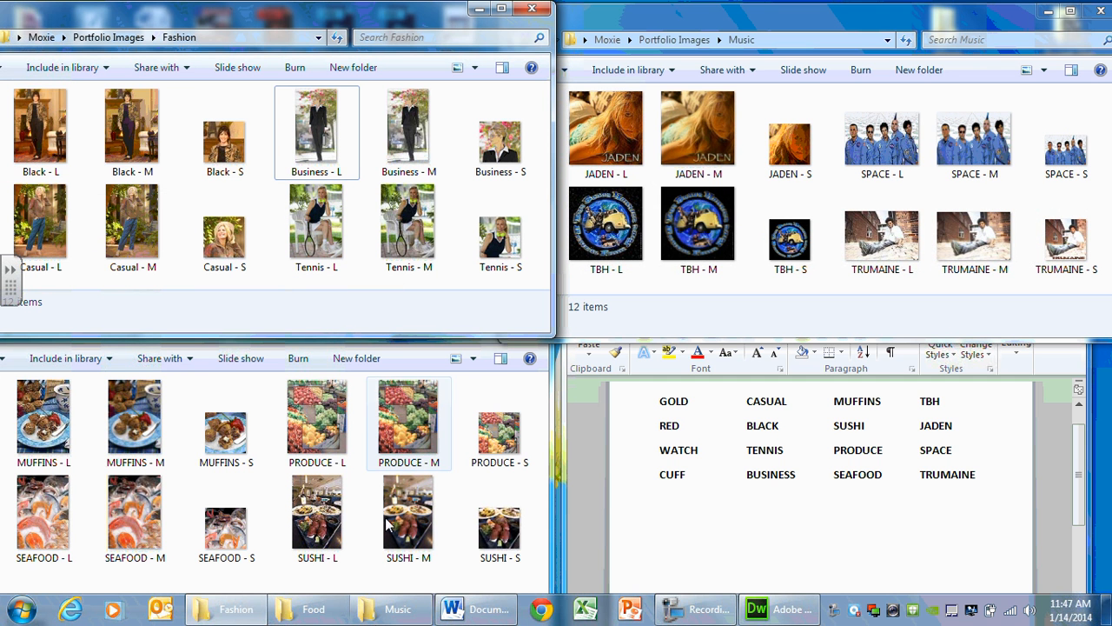
{"action": "left_click", "coordinate": [777, 609]}
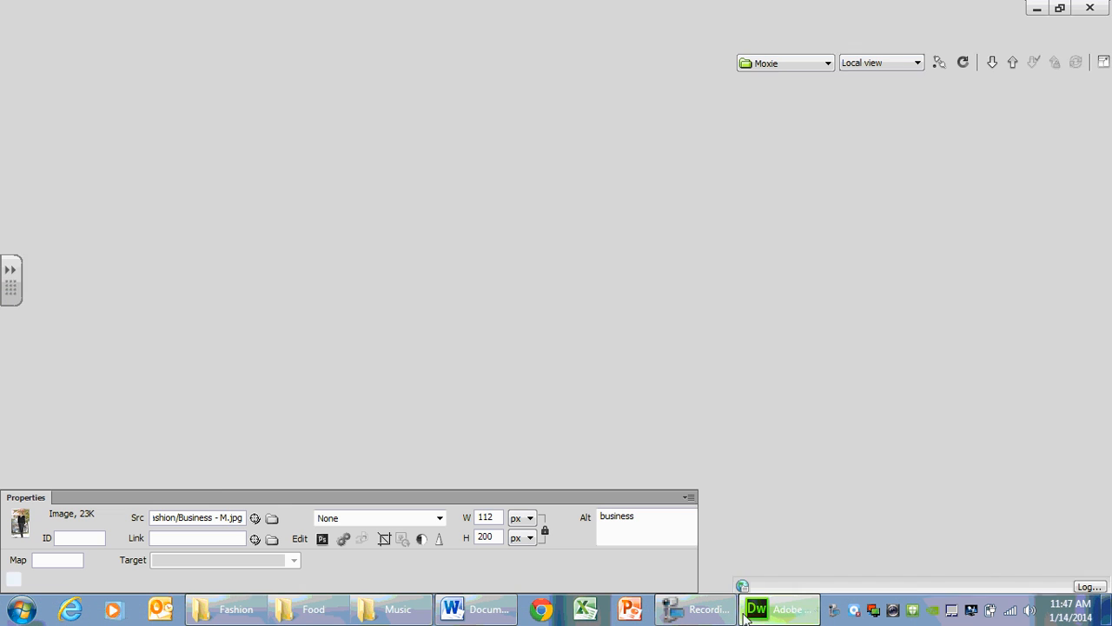
{"action": "left_click", "coordinate": [772, 171]}
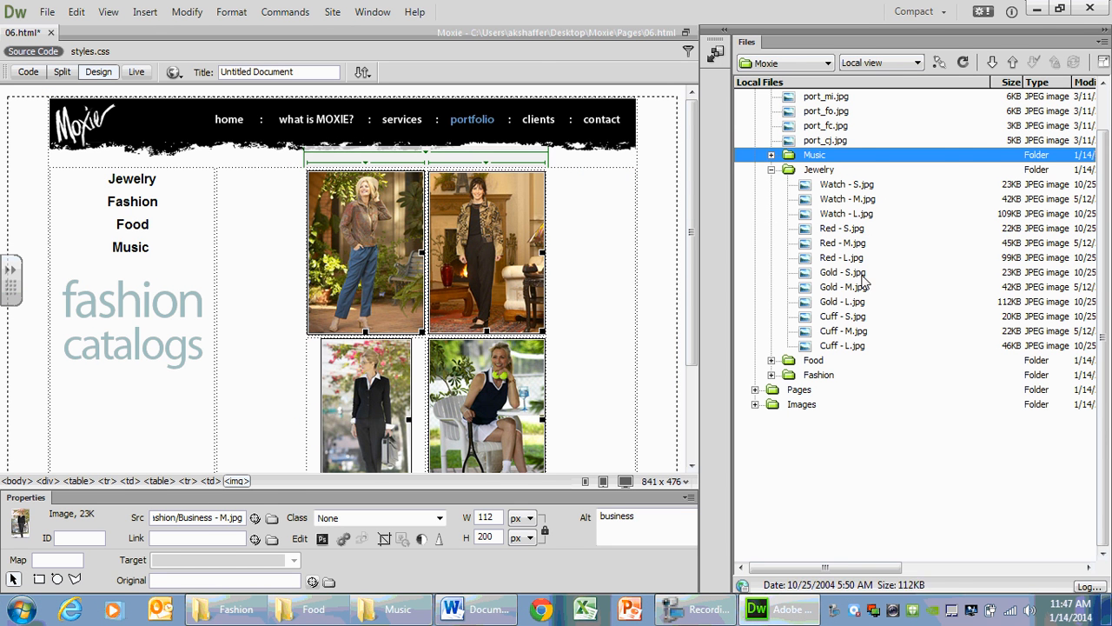
Switch from Dreamweaver to Windows Explorer and compare the image names in the Music, Fashion and Food folders with the Word name list.
{"action": "left_click", "coordinate": [1037, 8]}
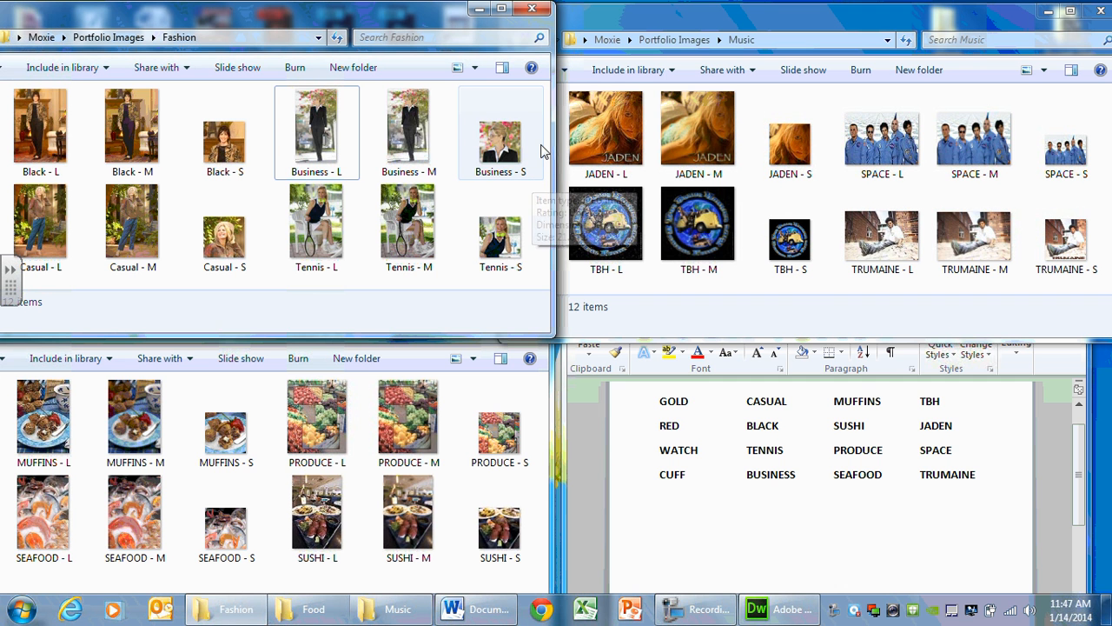
{"action": "left_click", "coordinate": [662, 406]}
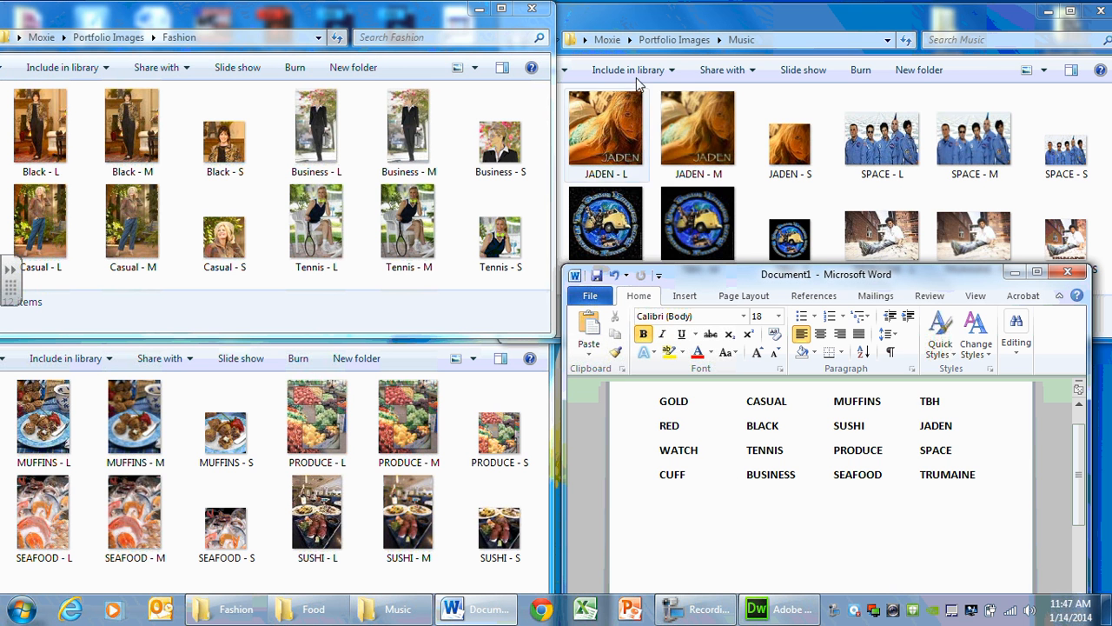
{"action": "left_click", "coordinate": [678, 28]}
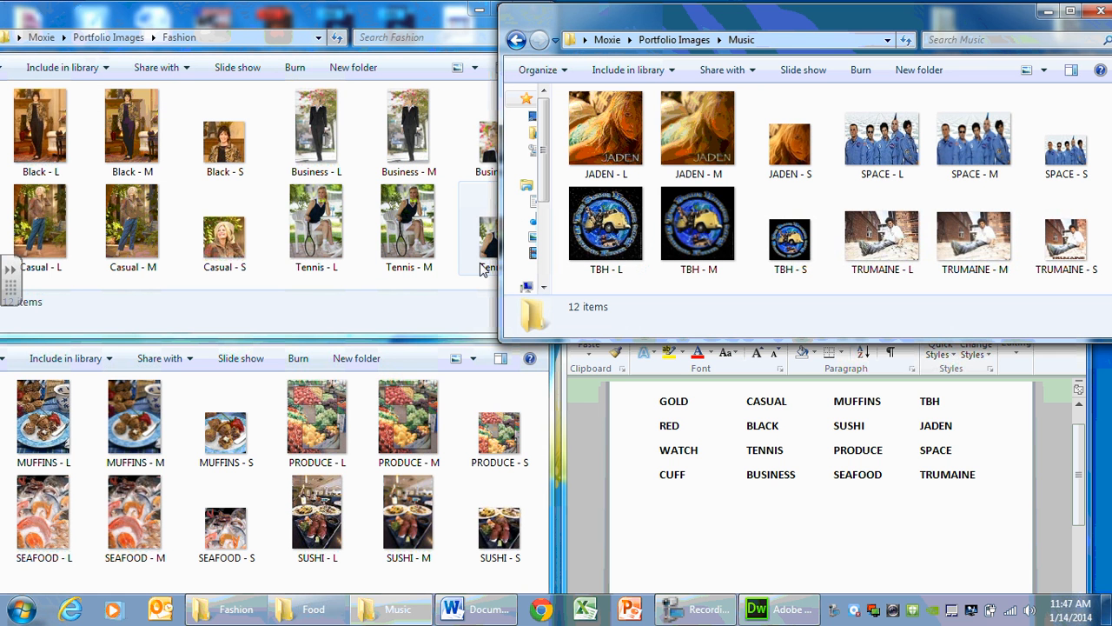
{"action": "left_click", "coordinate": [304, 15]}
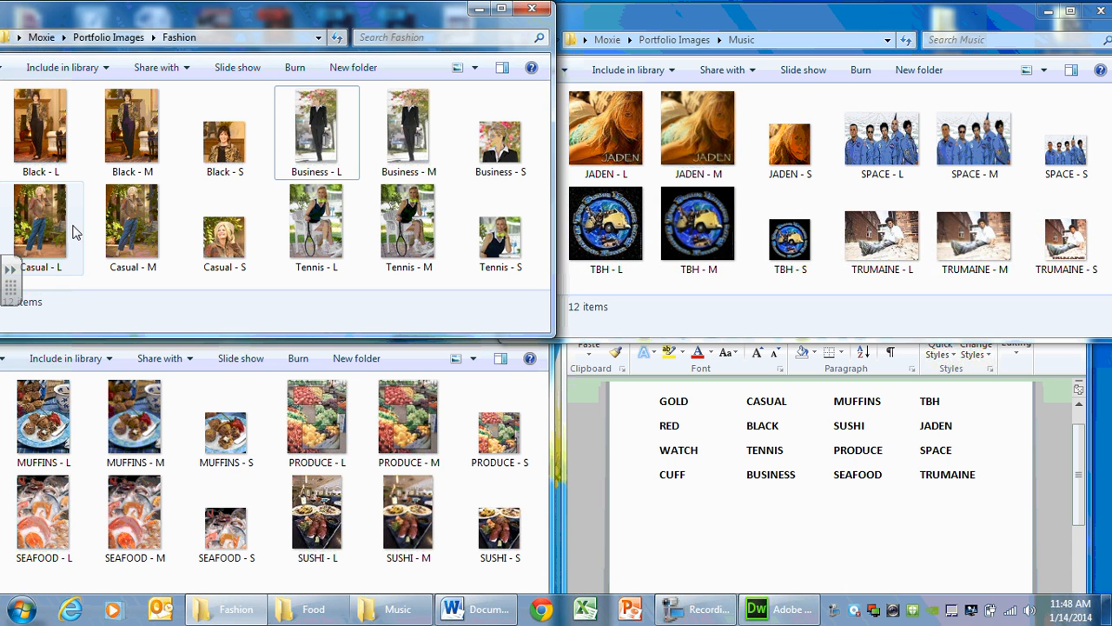
{"action": "left_click", "coordinate": [255, 391]}
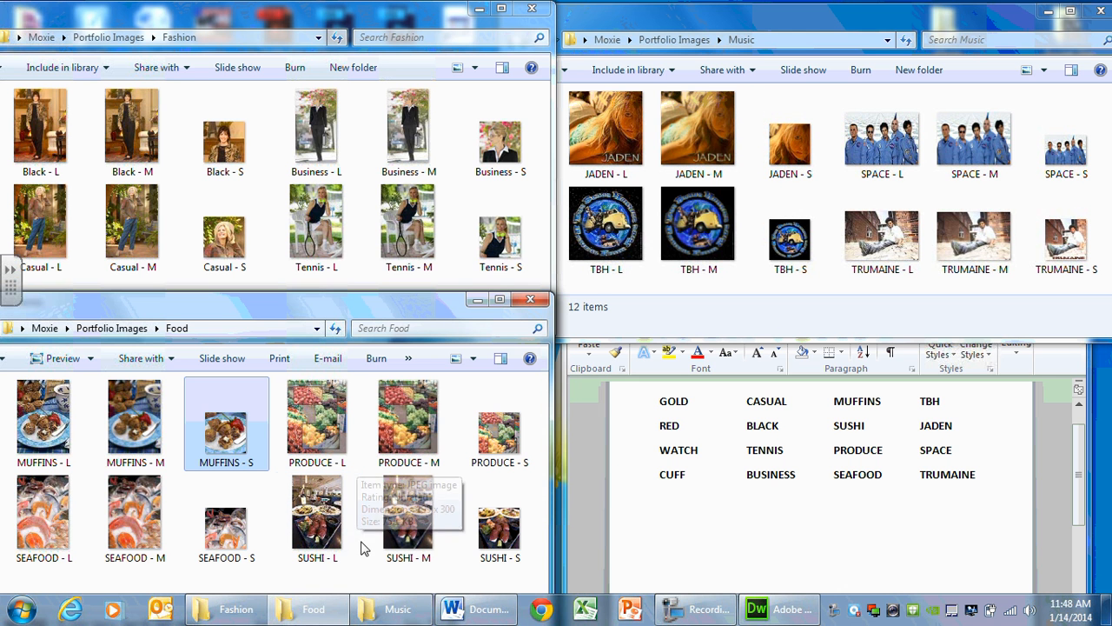
{"action": "left_click", "coordinate": [680, 19]}
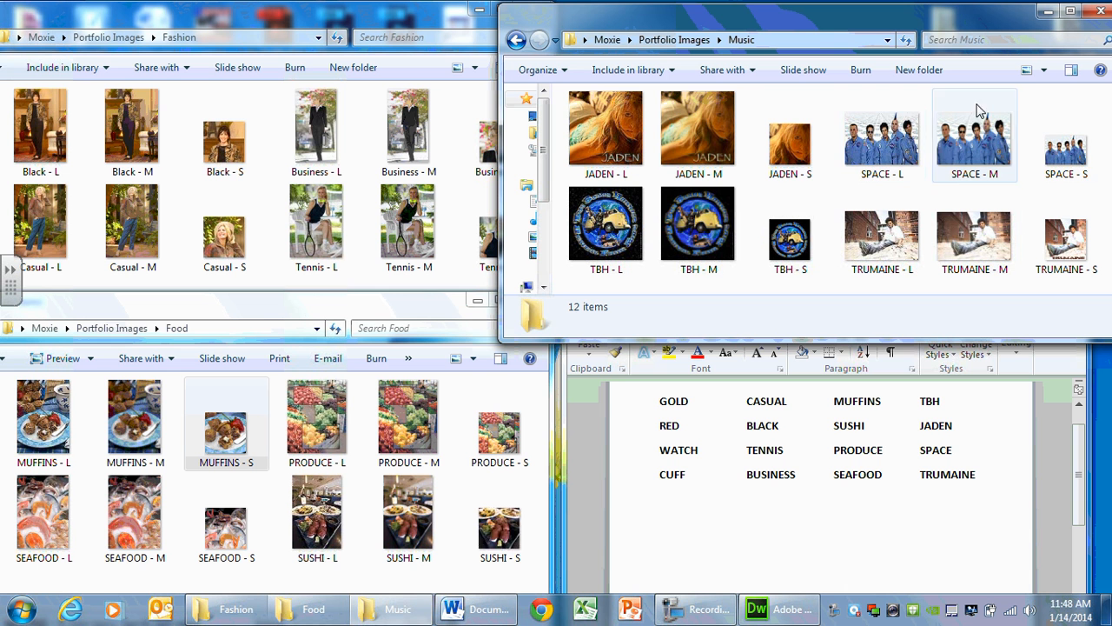
{"action": "mouse_move", "coordinate": [882, 152]}
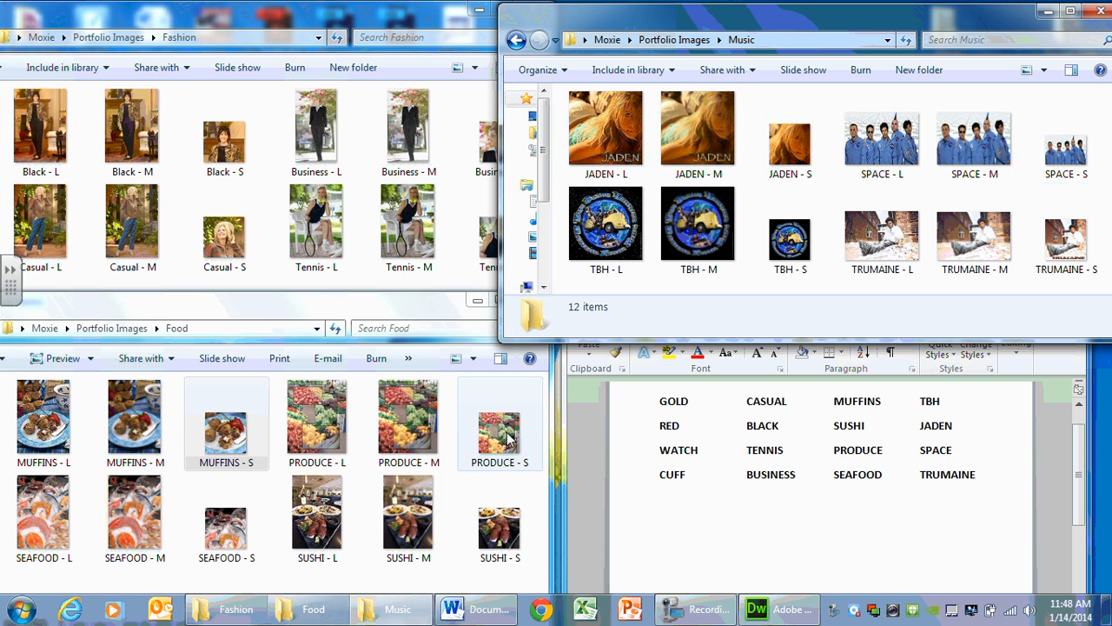
Recheck the Jewelry file names in Dreamweaver, and return to the Fashion folder in Windows Explorer.
{"action": "left_click", "coordinate": [774, 611]}
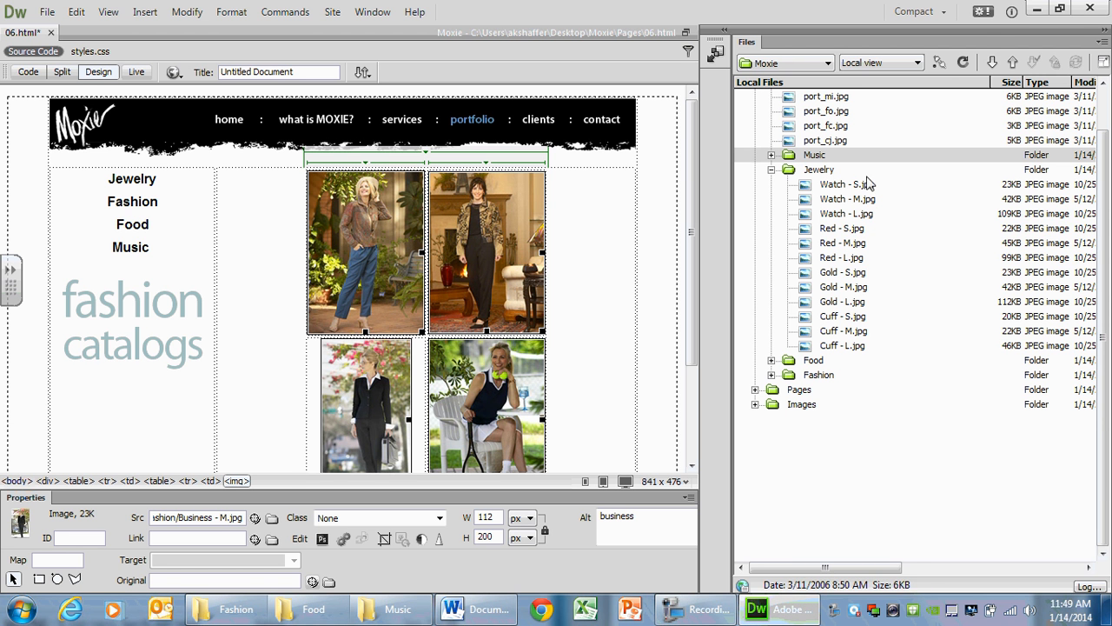
{"action": "left_click", "coordinate": [1039, 11]}
{"action": "left_click", "coordinate": [443, 17]}
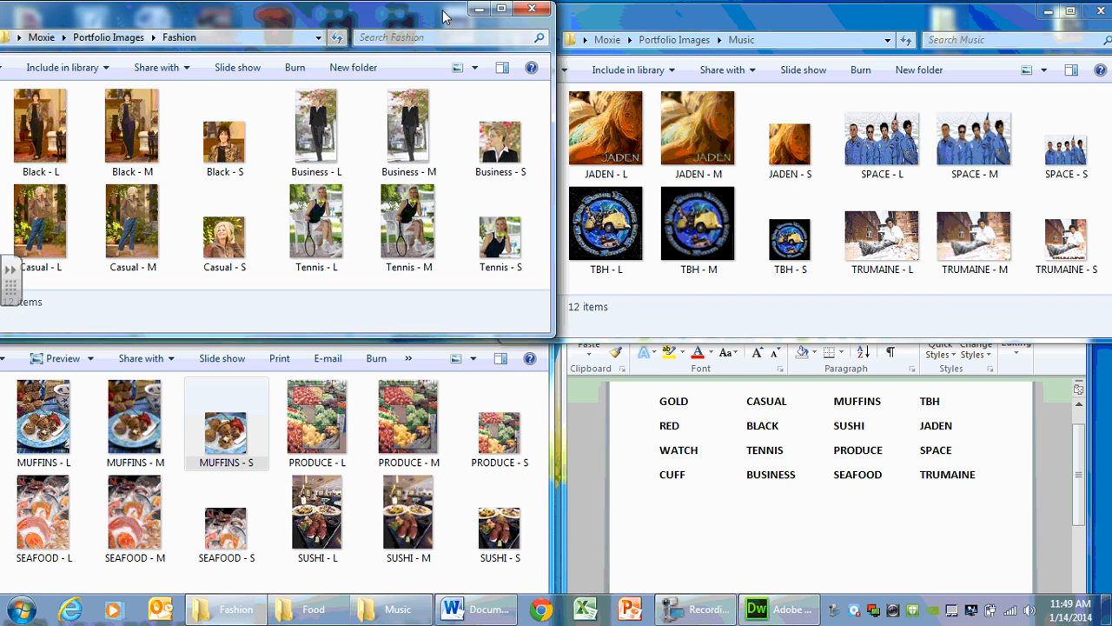